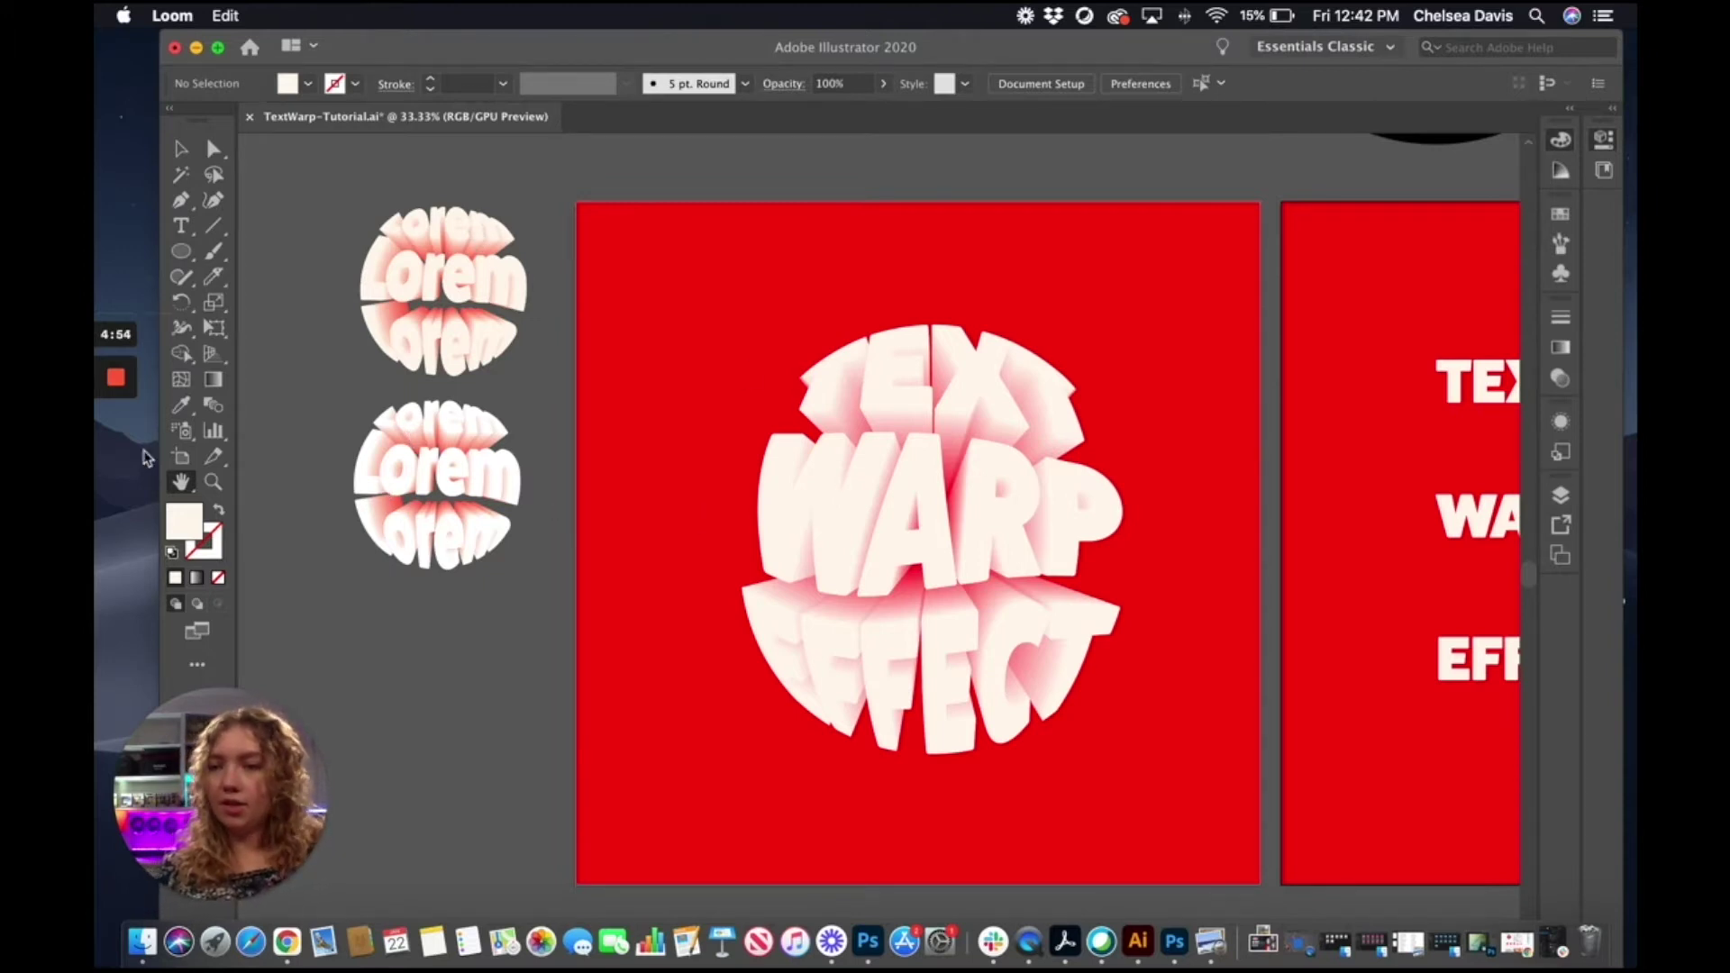
Step: Bring the Illustrator window with the finished TEXT / WARP / EFFECT sphere to the front
left_click(226, 491)
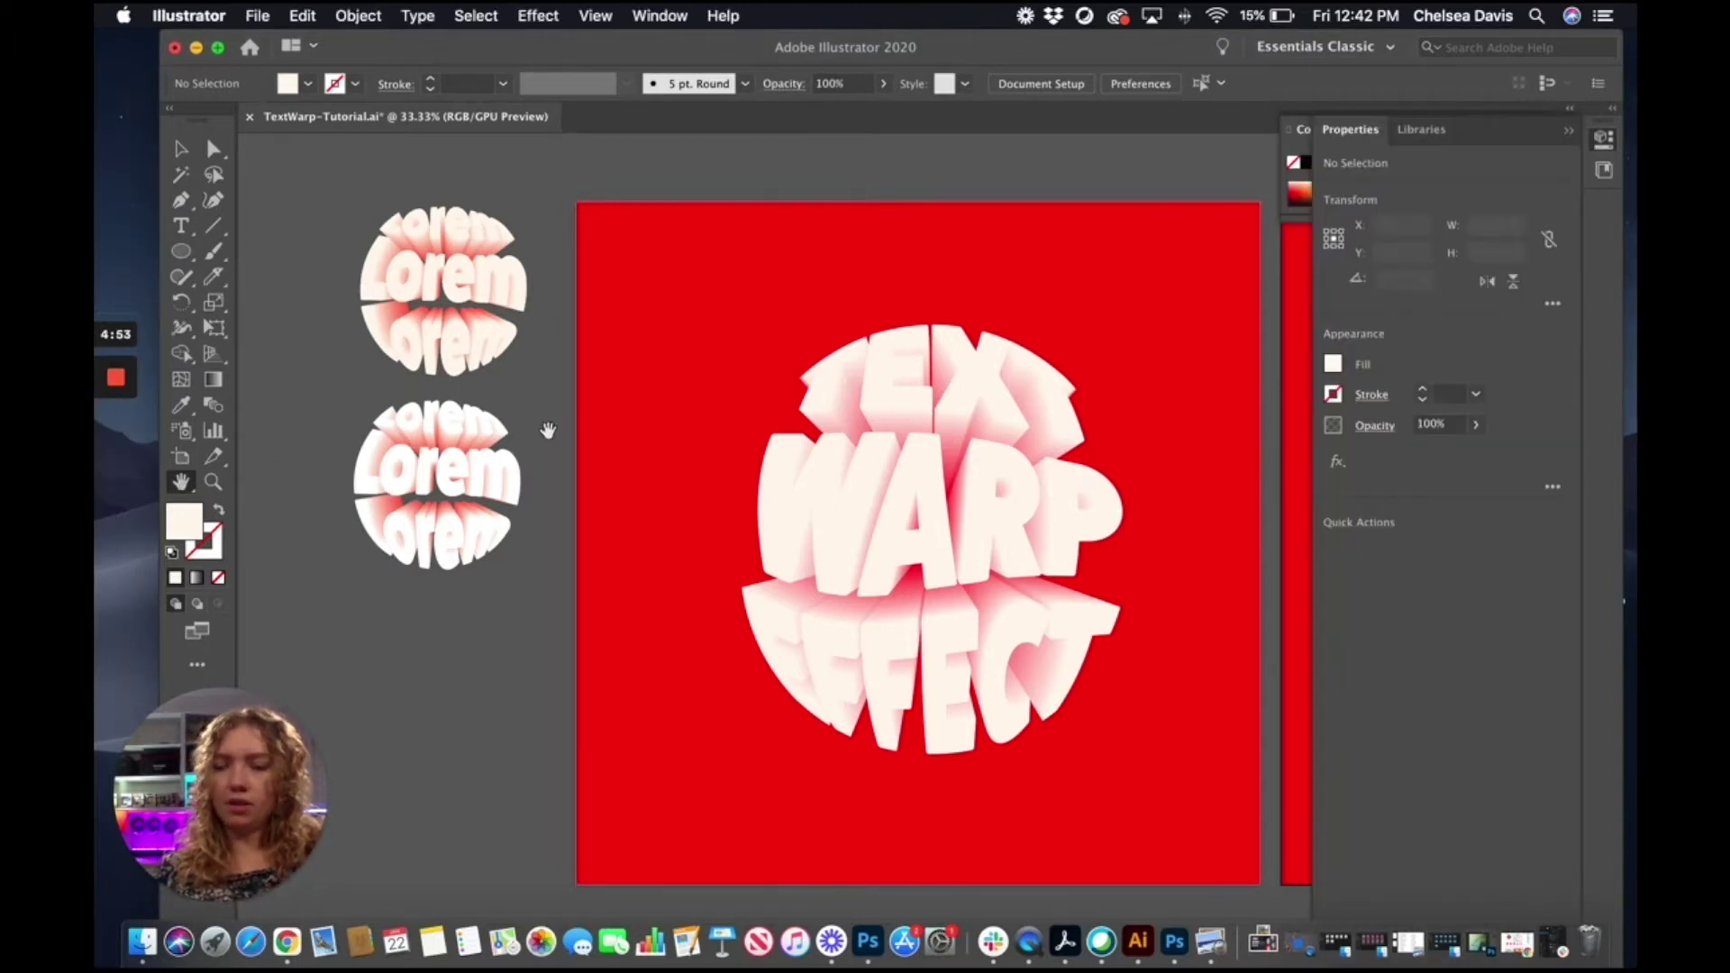
Step: Pan to the plain TEXT / WARP / EFFECT artboard and the black, cream and red circles above it
left_click_drag(1068, 321, 448, 301)
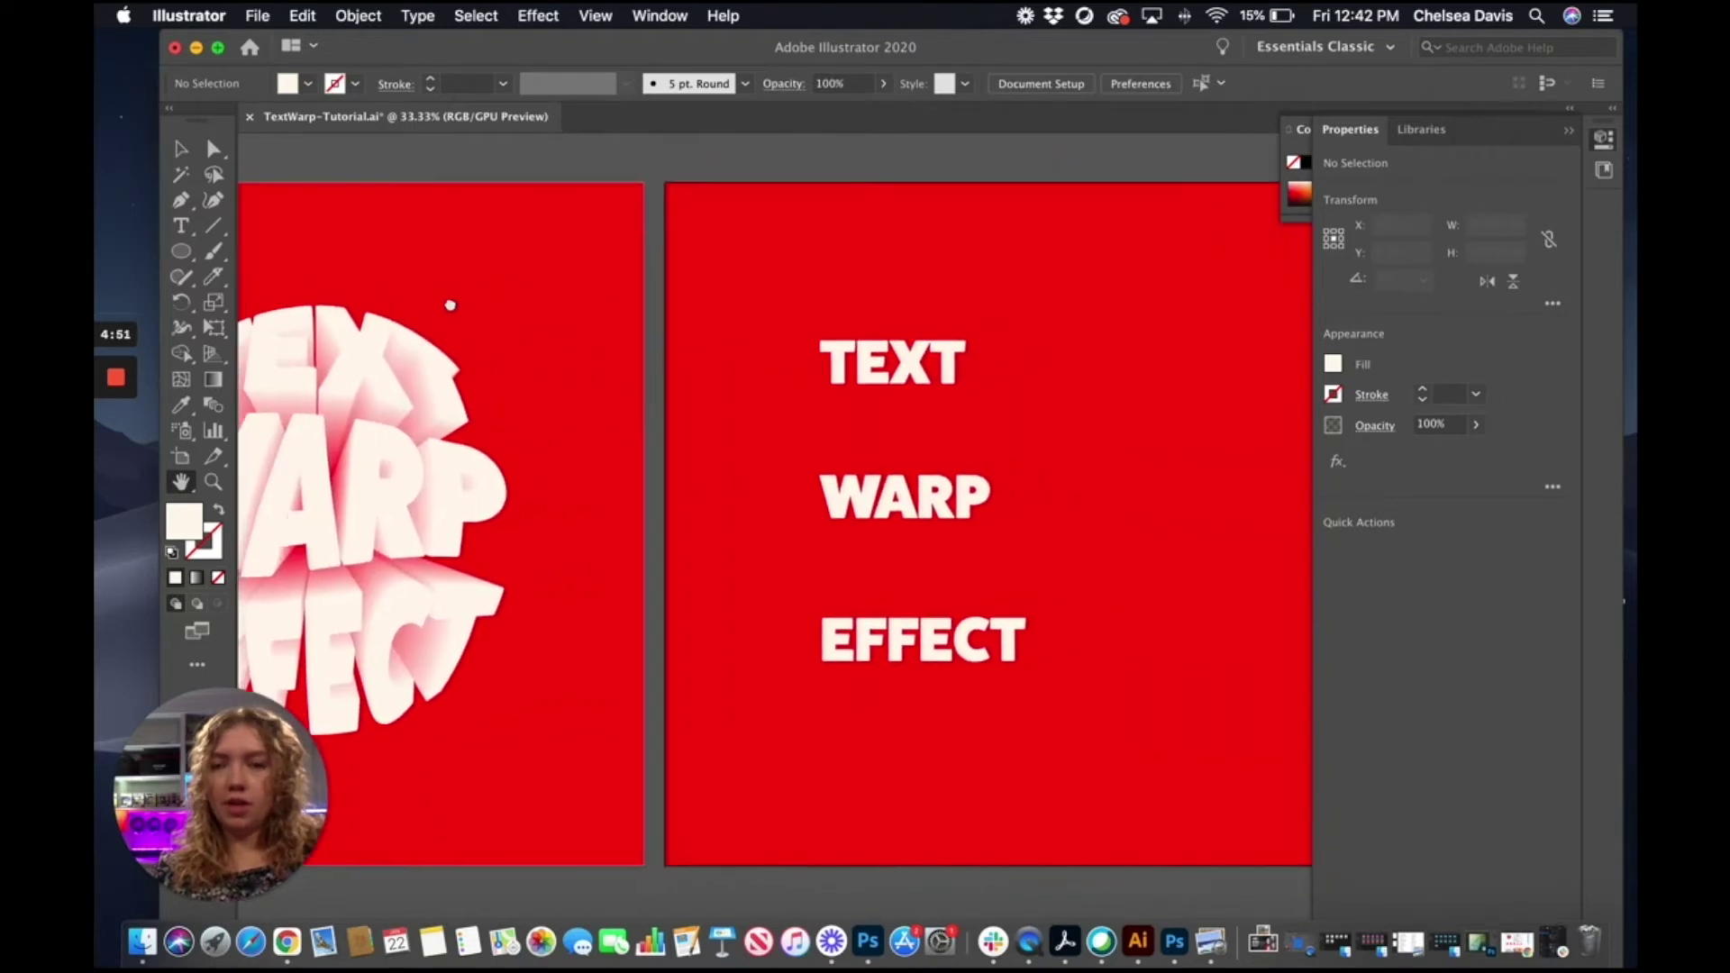
left_click_drag(977, 297, 682, 300)
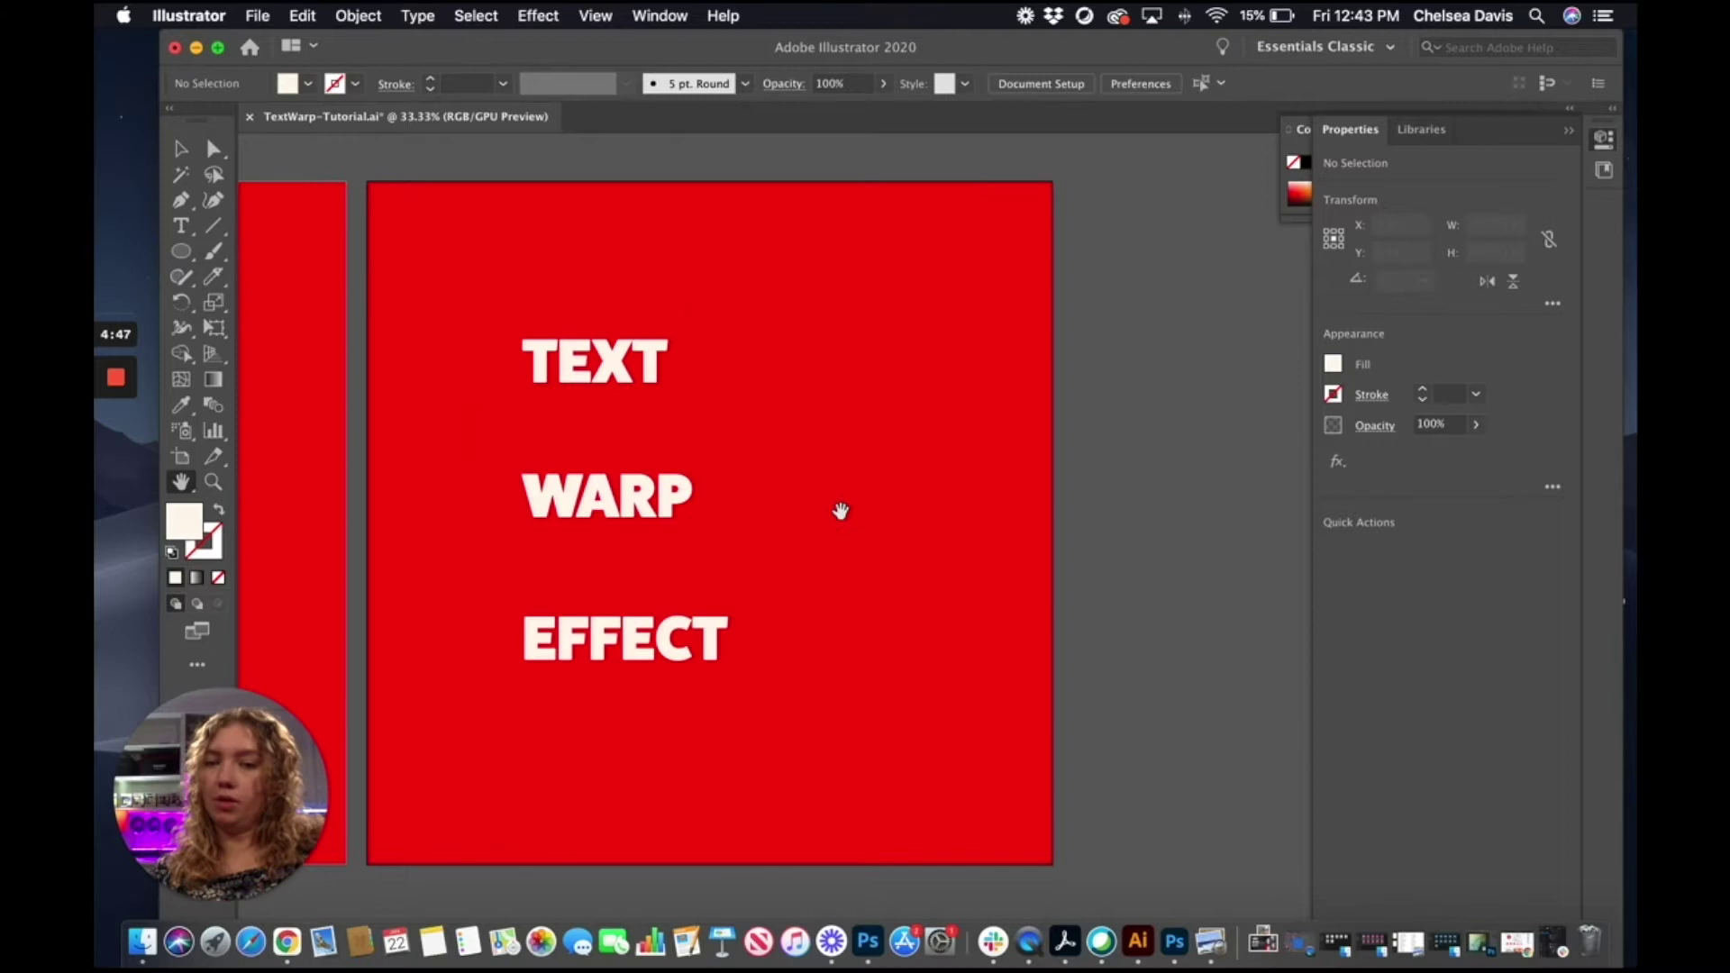
left_click_drag(639, 323, 658, 385)
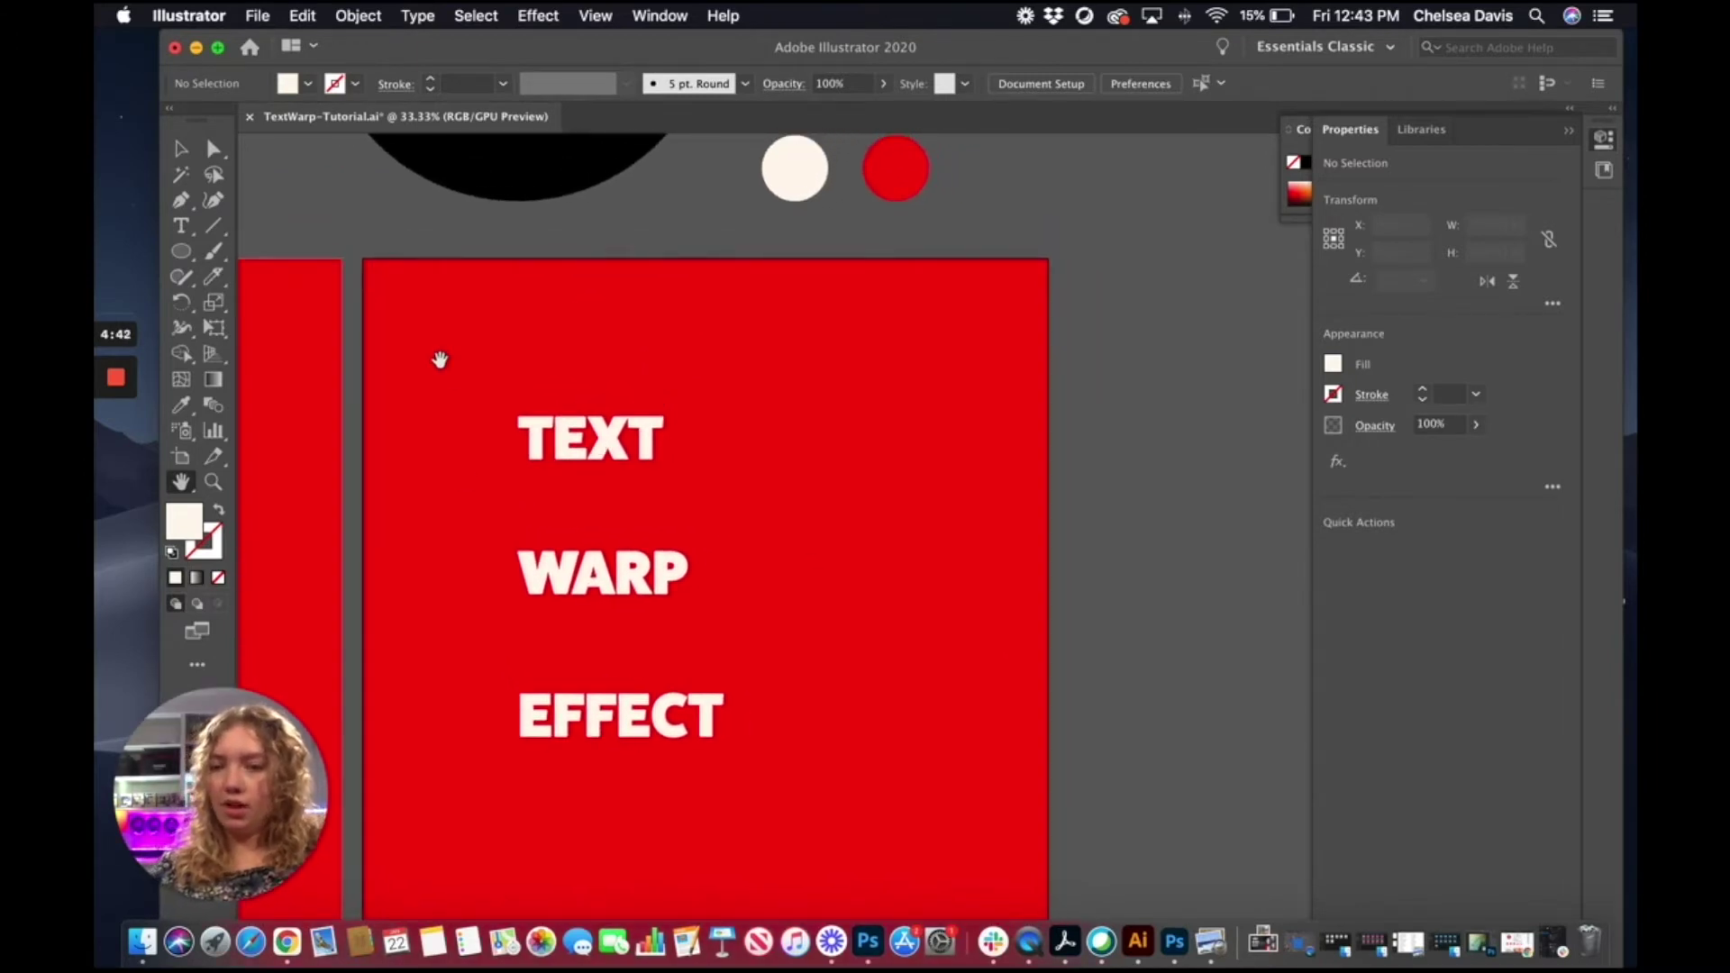
left_click(182, 149)
Step: Move the black circle onto the artboard, centred over the TEXT, WARP and EFFECT lines
left_click_drag(544, 169, 761, 737)
left_click_drag(772, 553, 772, 525)
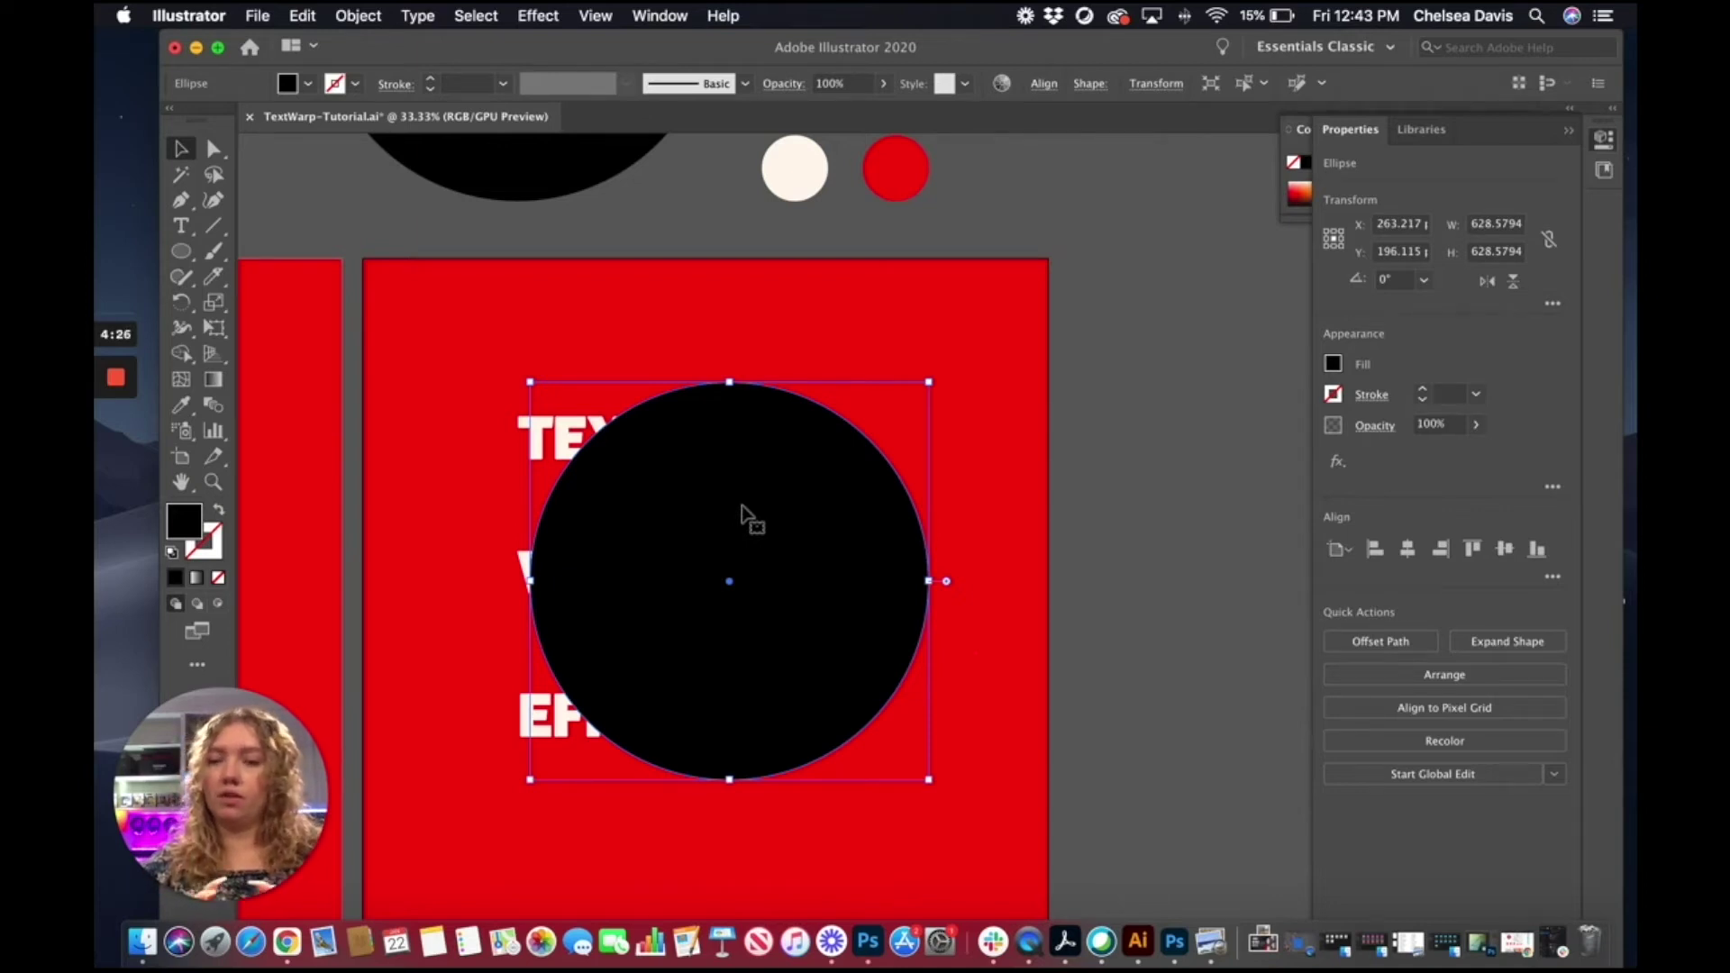
left_click(214, 279)
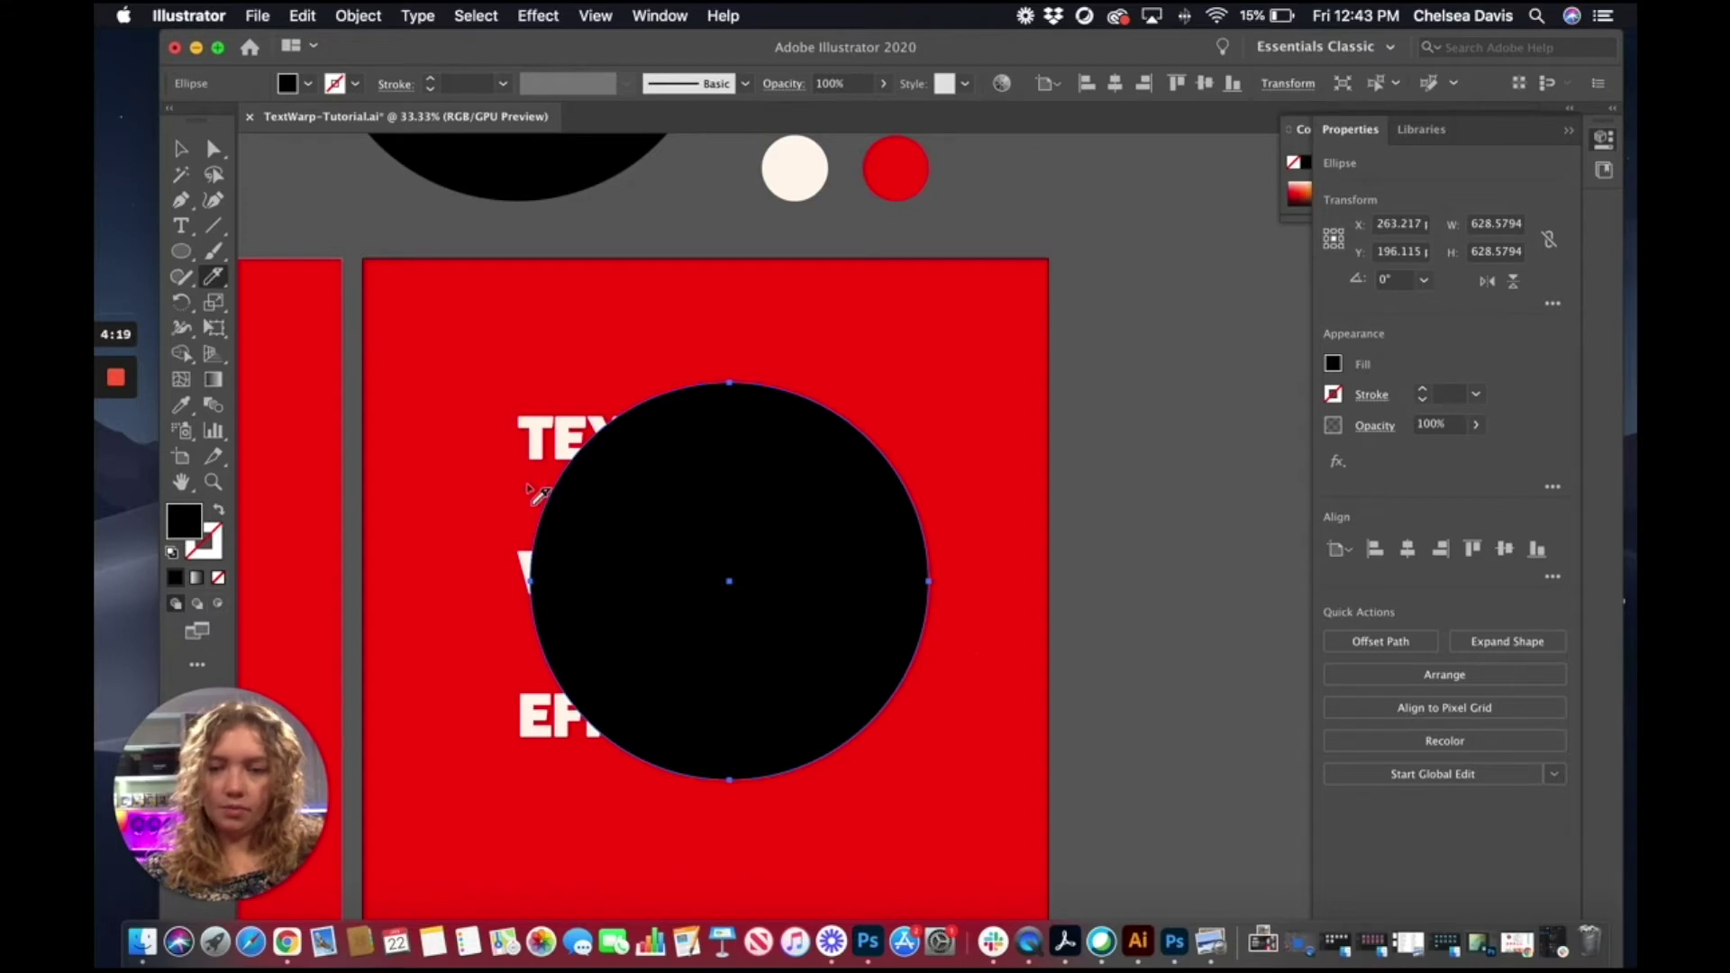
Step: Slice the black circle with curved Knife cuts into top, middle and bottom bands
left_click_drag(594, 482, 811, 486)
mouse_move(526, 508)
left_mouse_down()
mouse_move(794, 486)
mouse_move(1027, 523)
left_mouse_up()
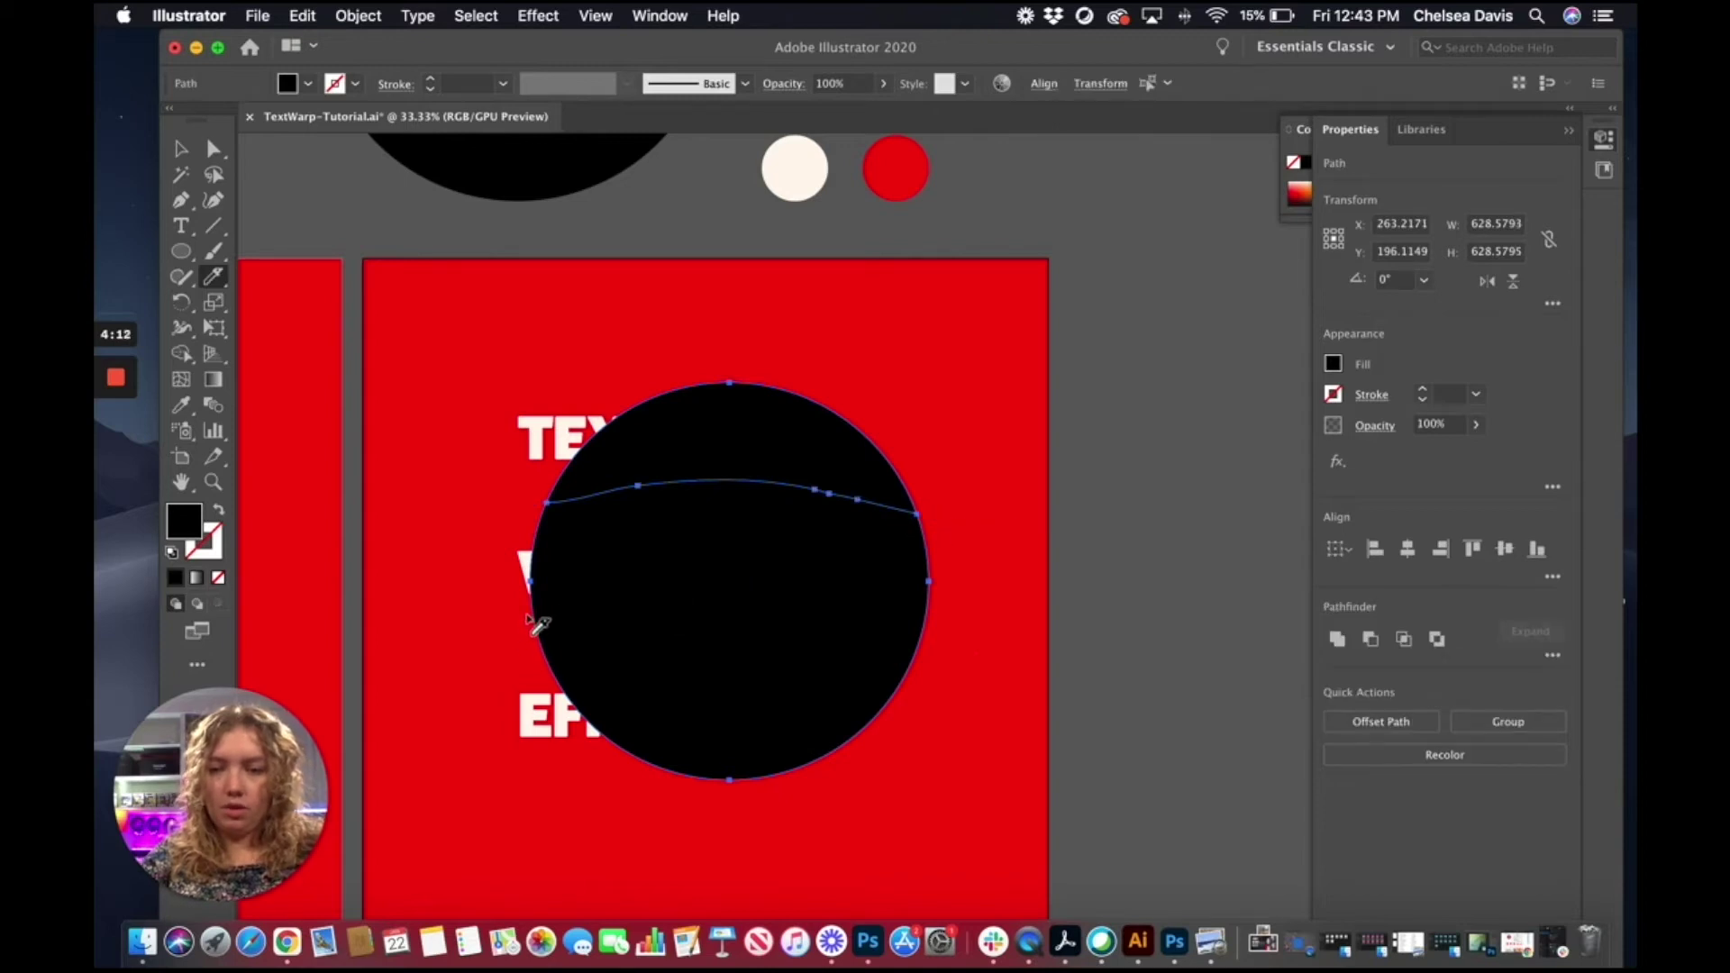
mouse_move(530, 624)
left_mouse_down()
mouse_move(776, 647)
mouse_move(1126, 622)
left_mouse_up()
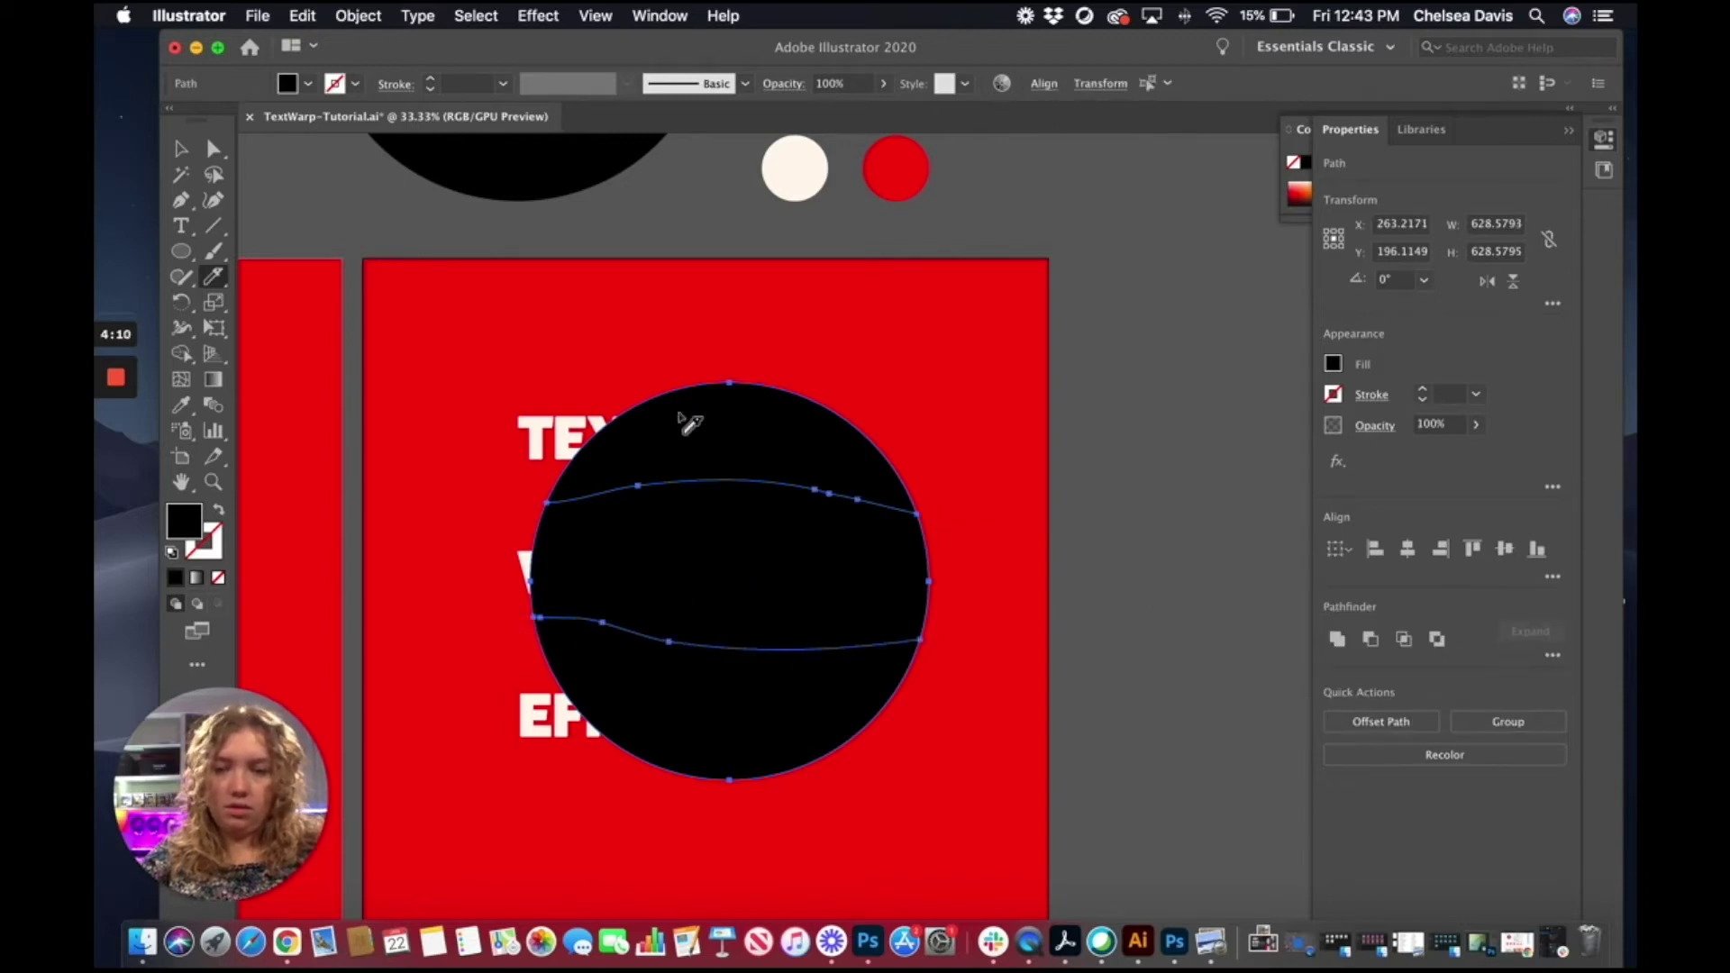
left_click(180, 148)
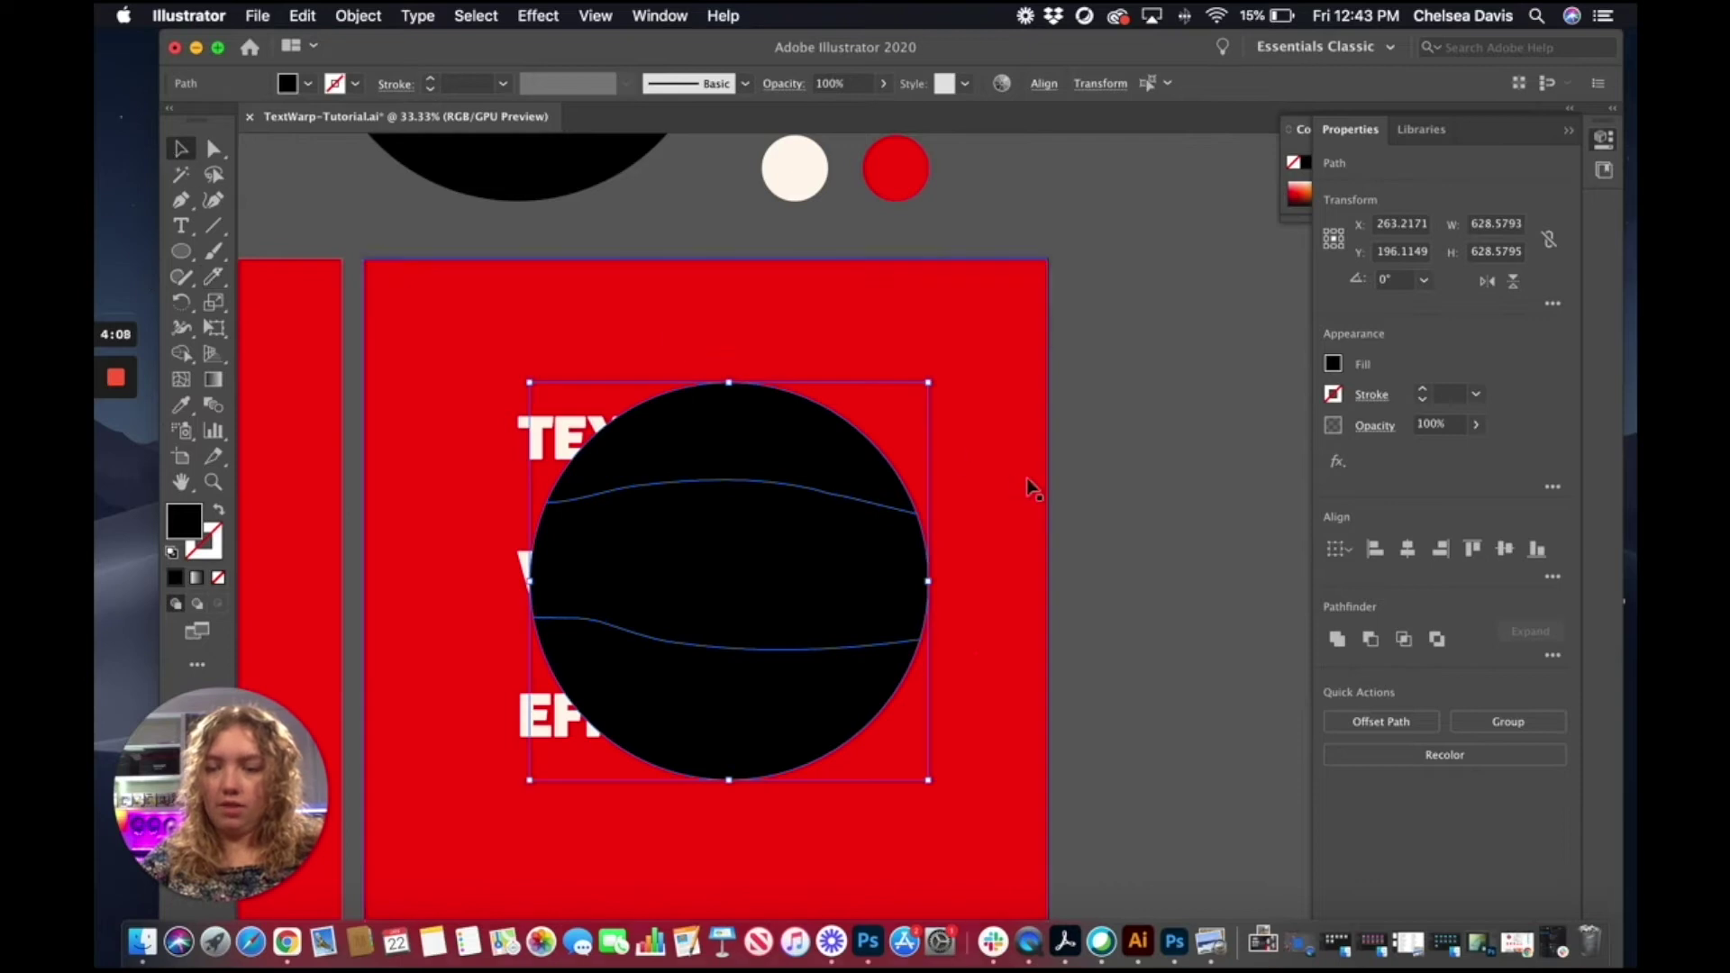
left_click(1162, 479)
left_click_drag(869, 461, 622, 419)
Step: Expand the three text lines into outlines, then select the TEXT outlines with the top circle band
left_click(1212, 424)
left_click_drag(1028, 414, 479, 797)
left_click(803, 448, "shift")
left_click(835, 657, "shift")
left_click(961, 487, "shift")
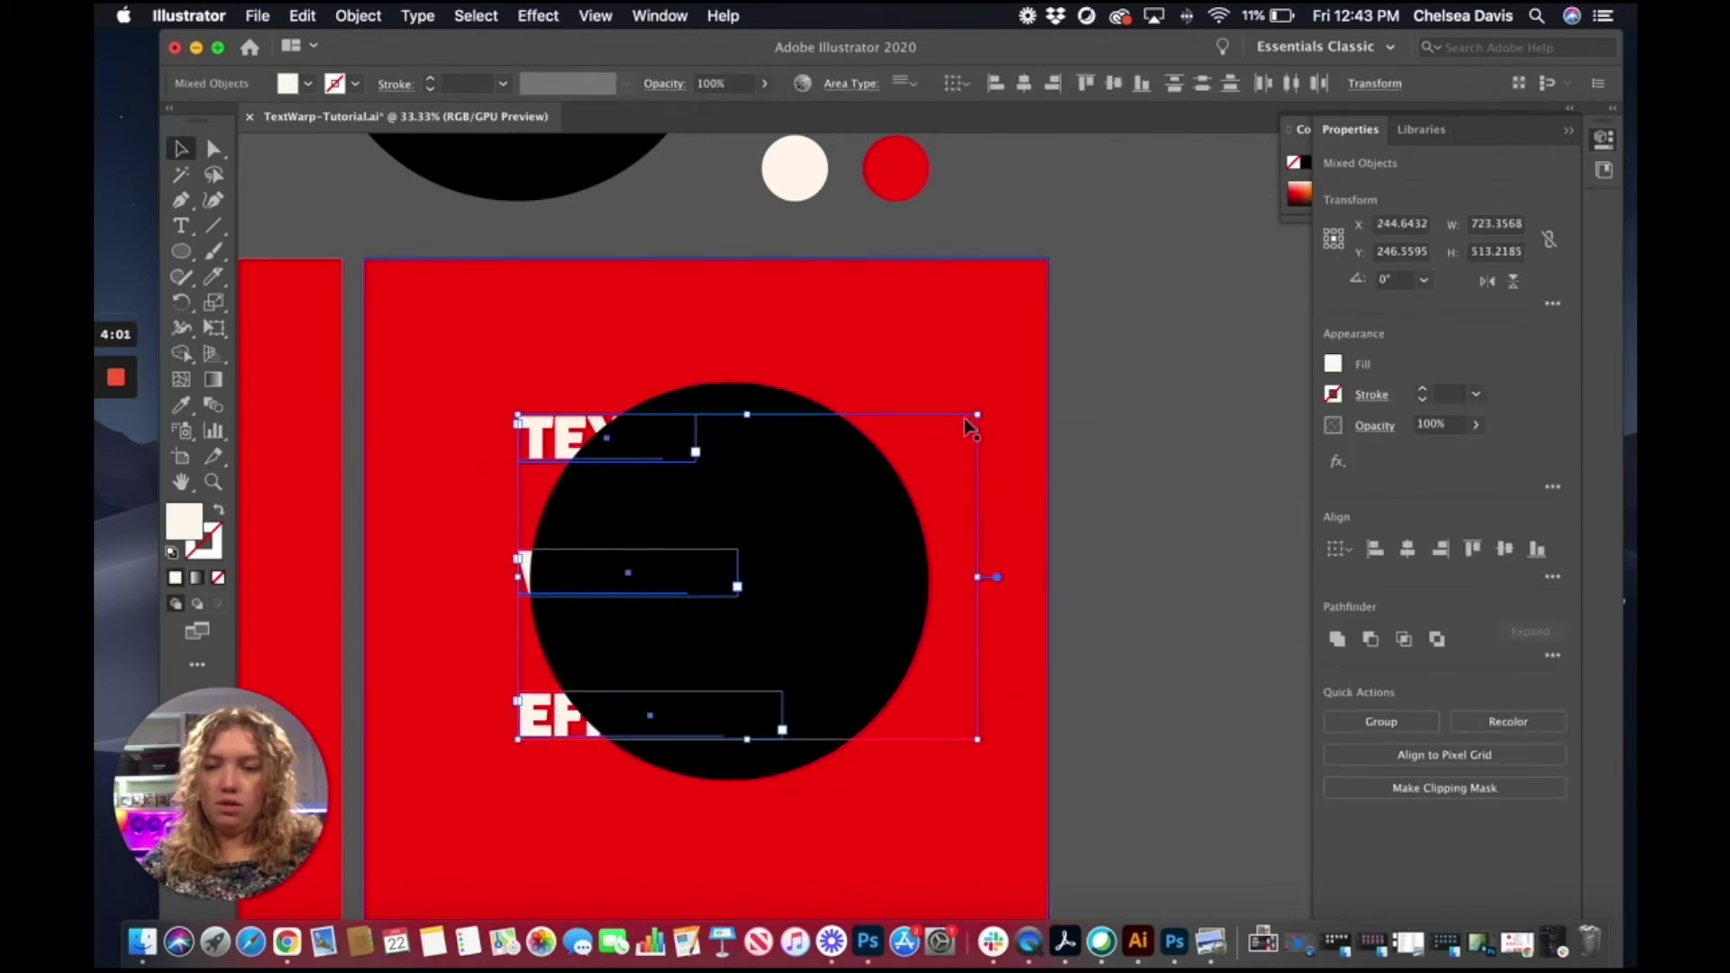
left_click(366, 21)
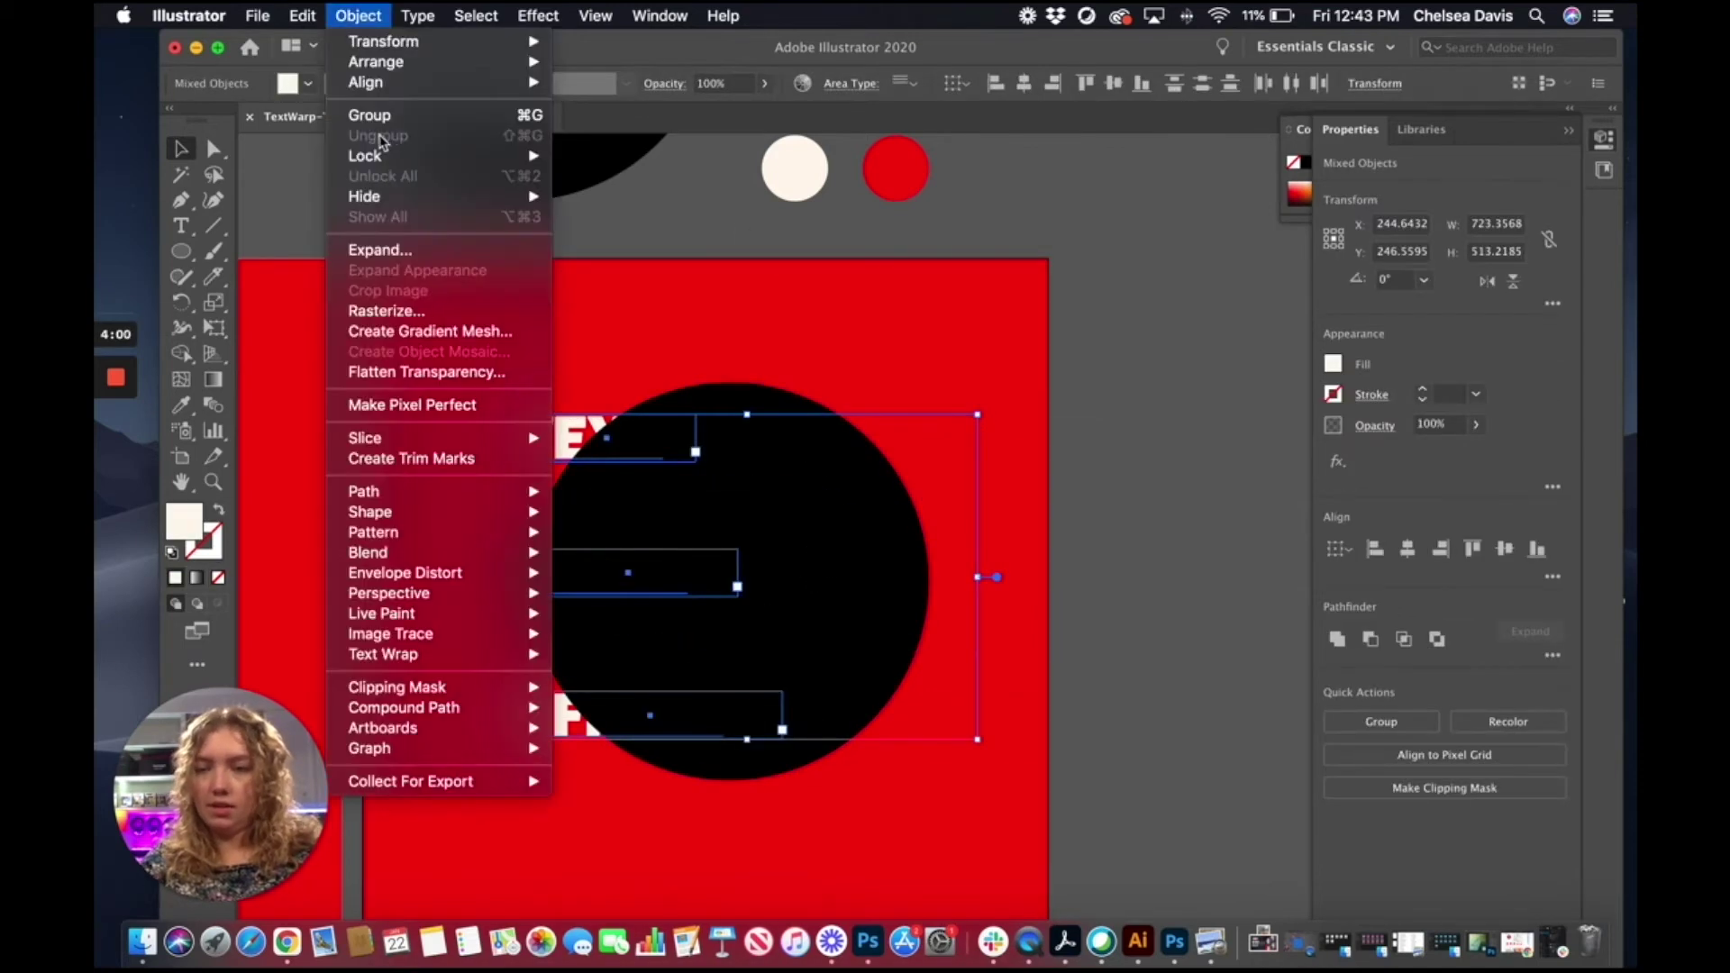
left_click(415, 252)
left_click(964, 637)
left_click(1151, 448)
left_click_drag(472, 424, 900, 371)
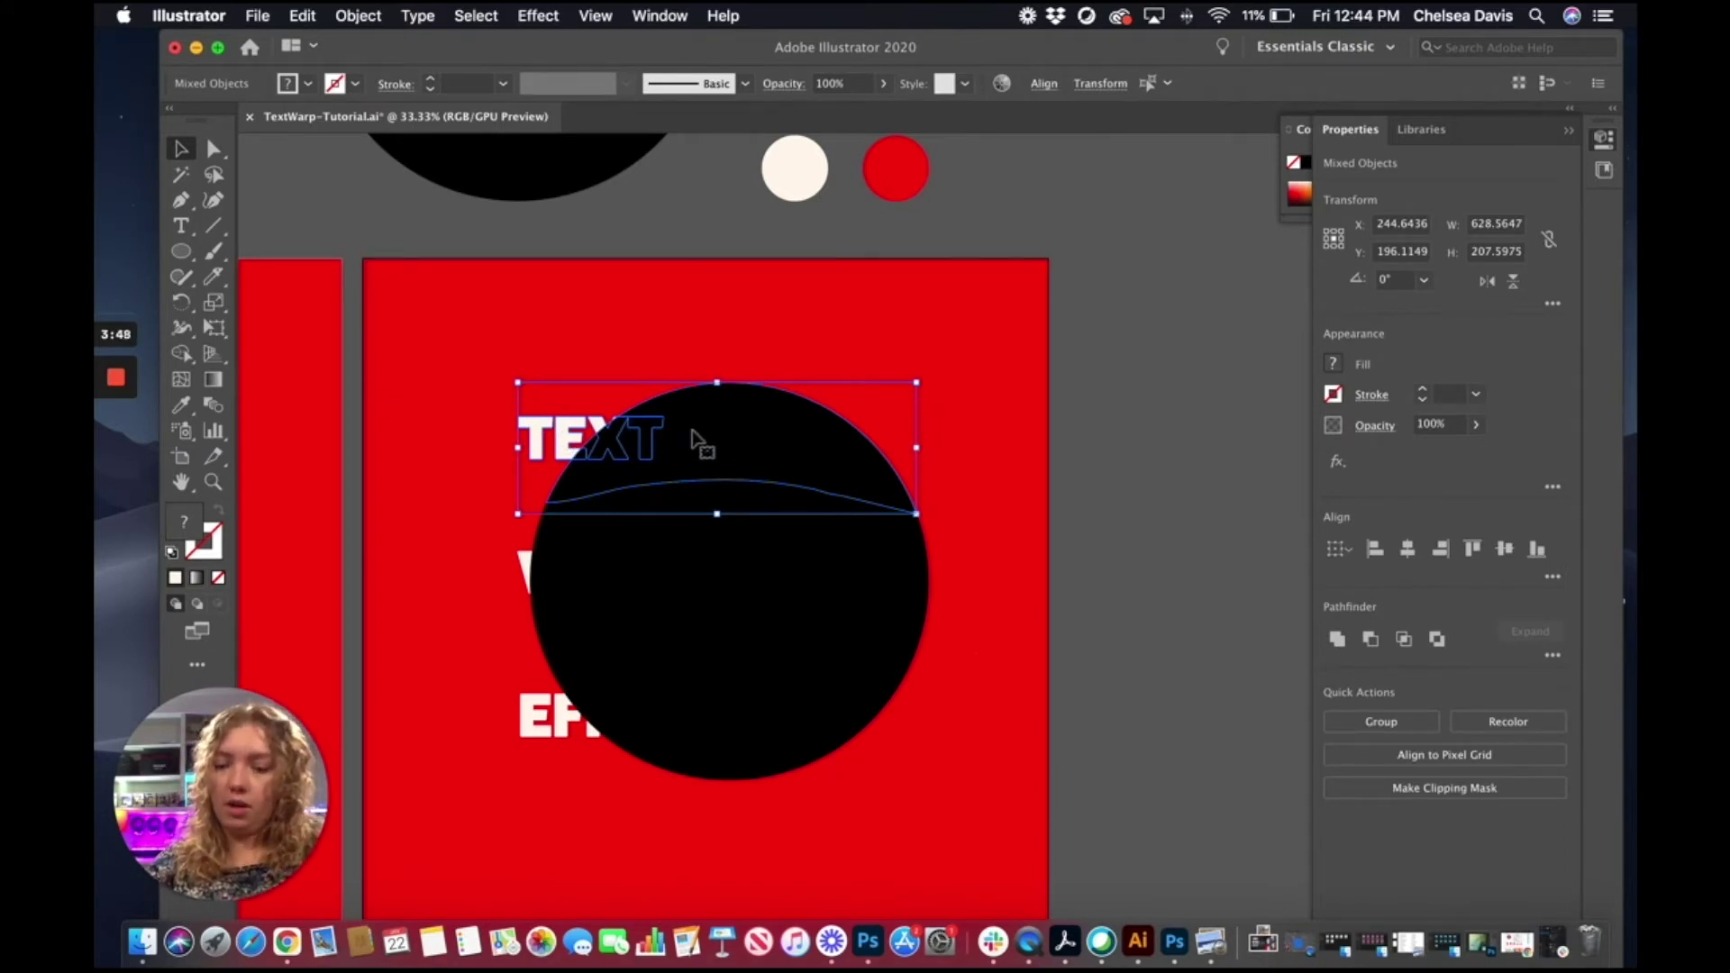
Step: Envelope-warp TEXT, WARP and EFFECT into the top, middle and bottom bands using Make with Top Object
key("alt+super+c")
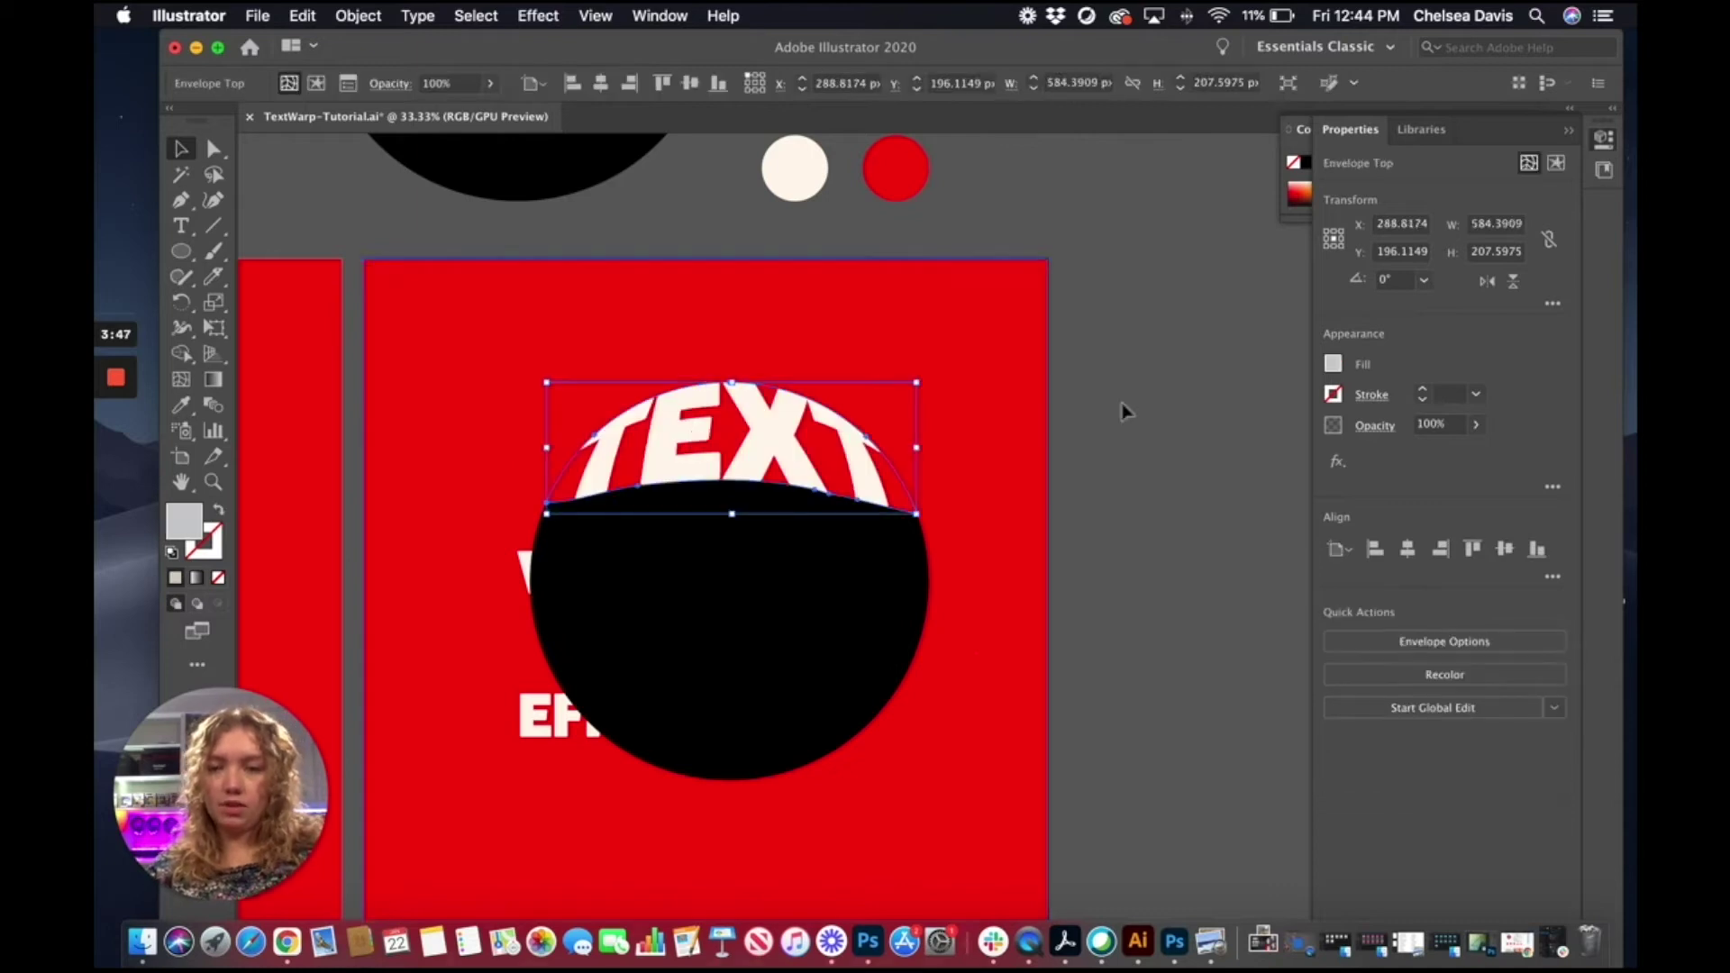
left_click(1136, 574)
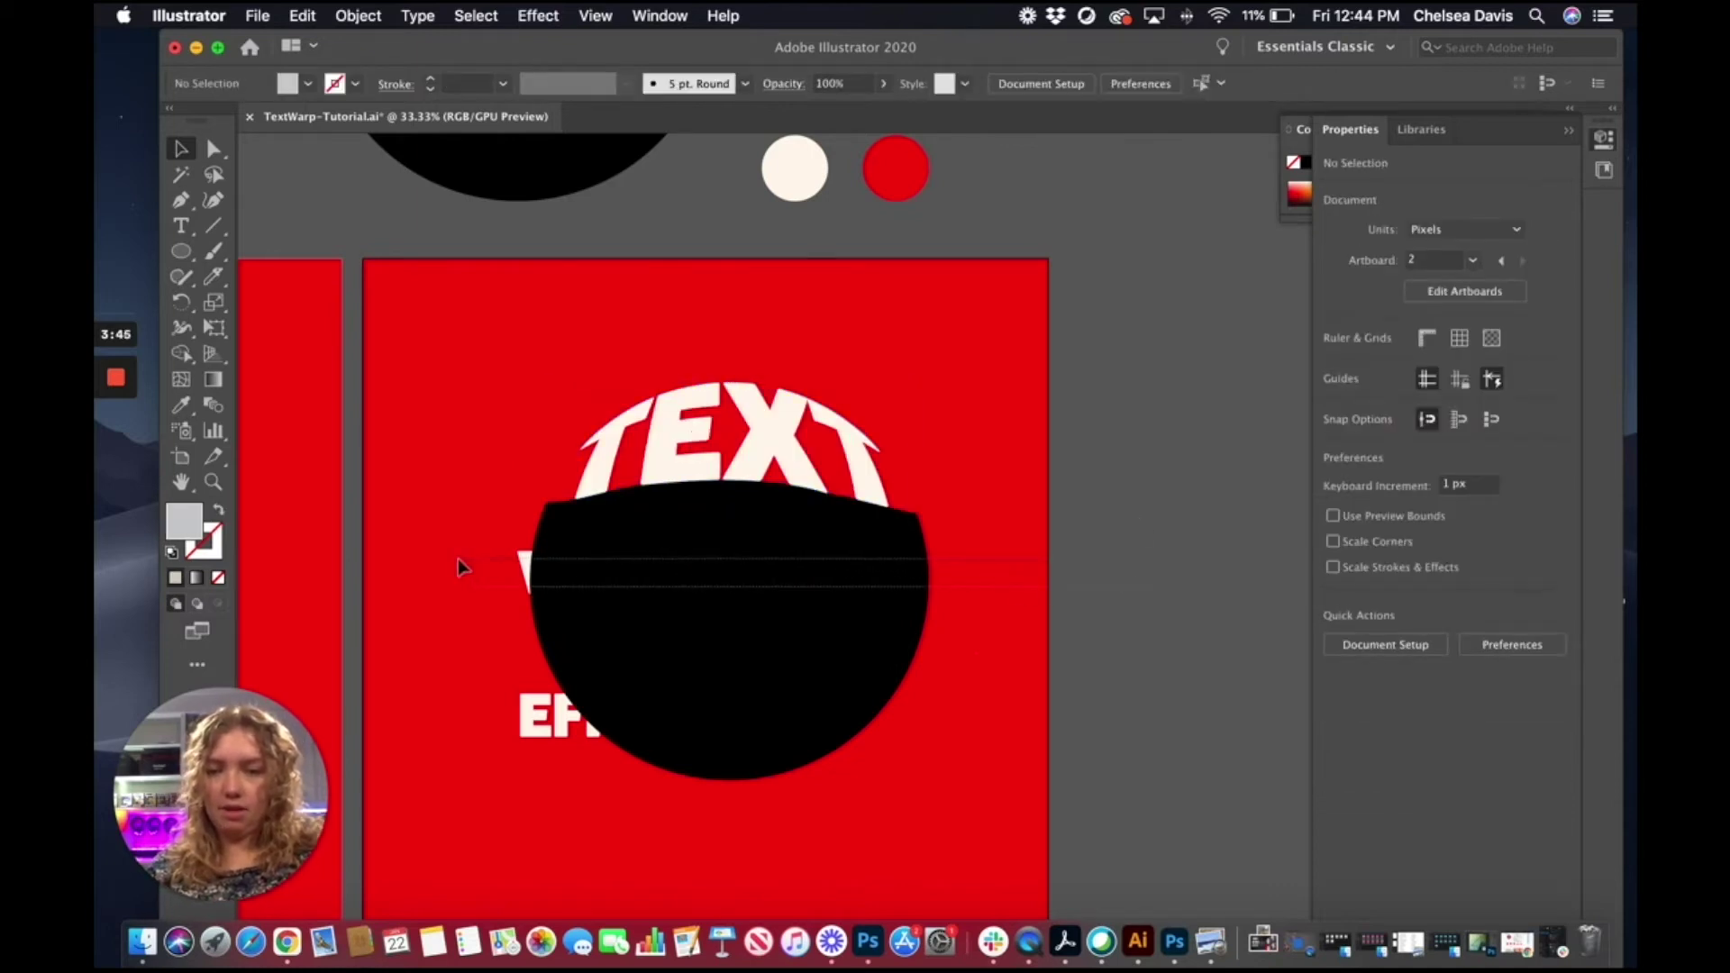
left_click_drag(463, 568, 714, 567)
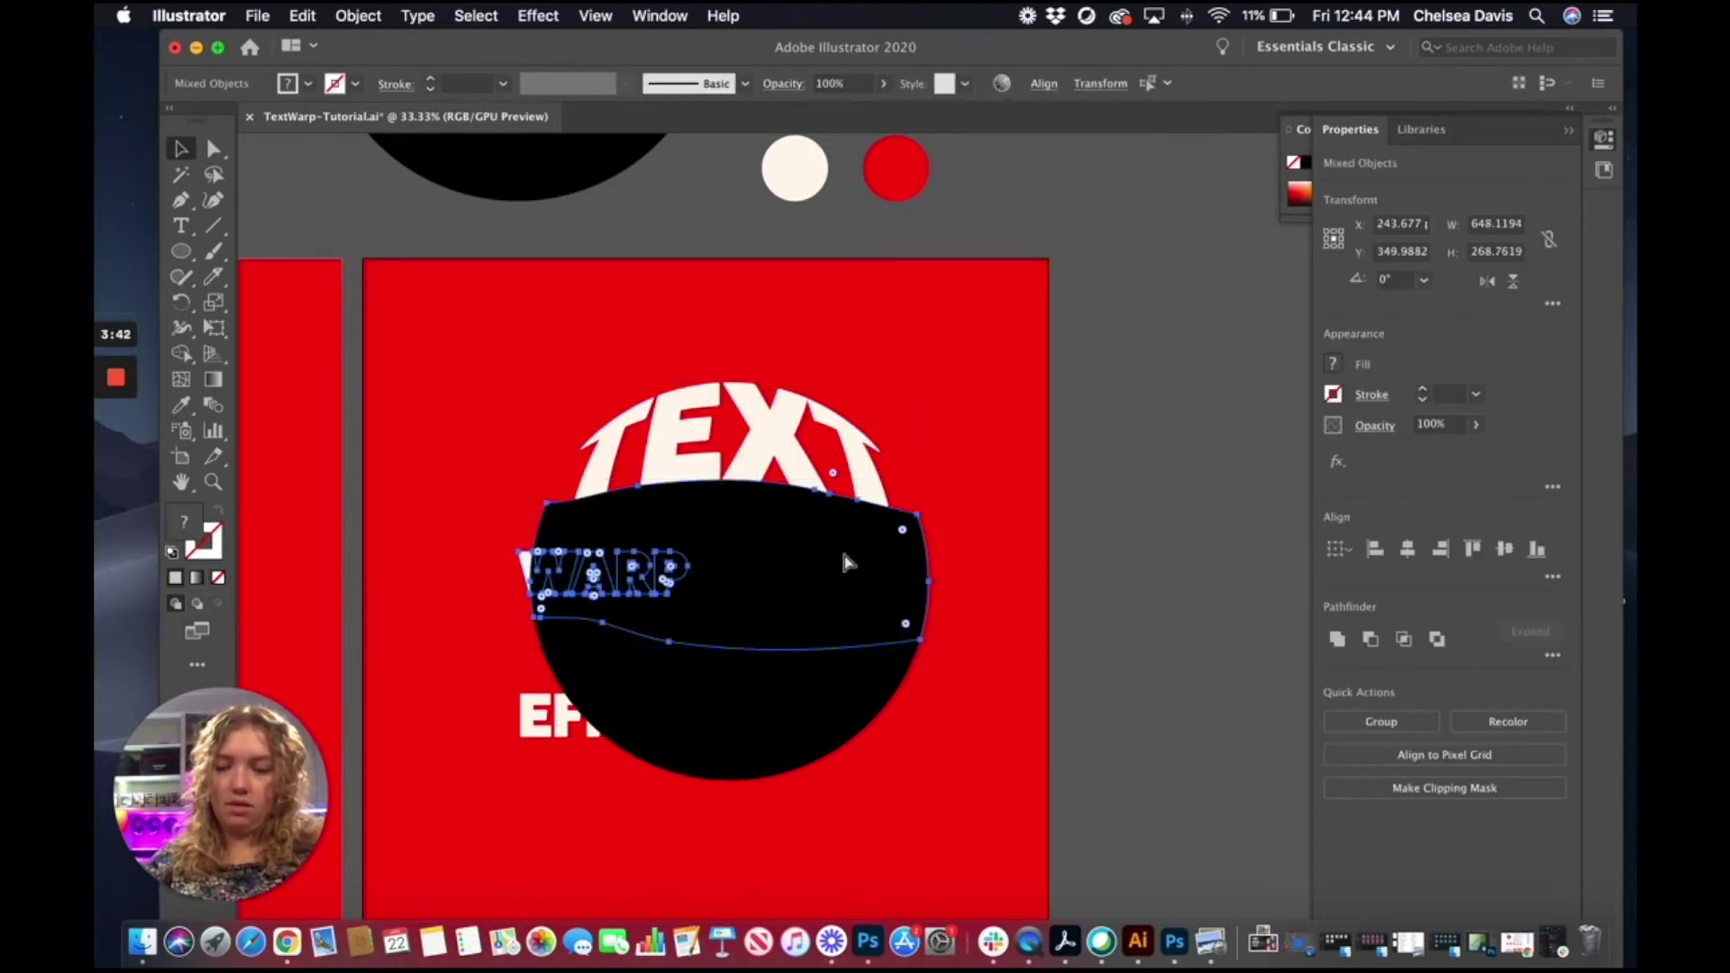
key("alt+super+c")
left_click(1152, 712)
left_click_drag(785, 726, 487, 716)
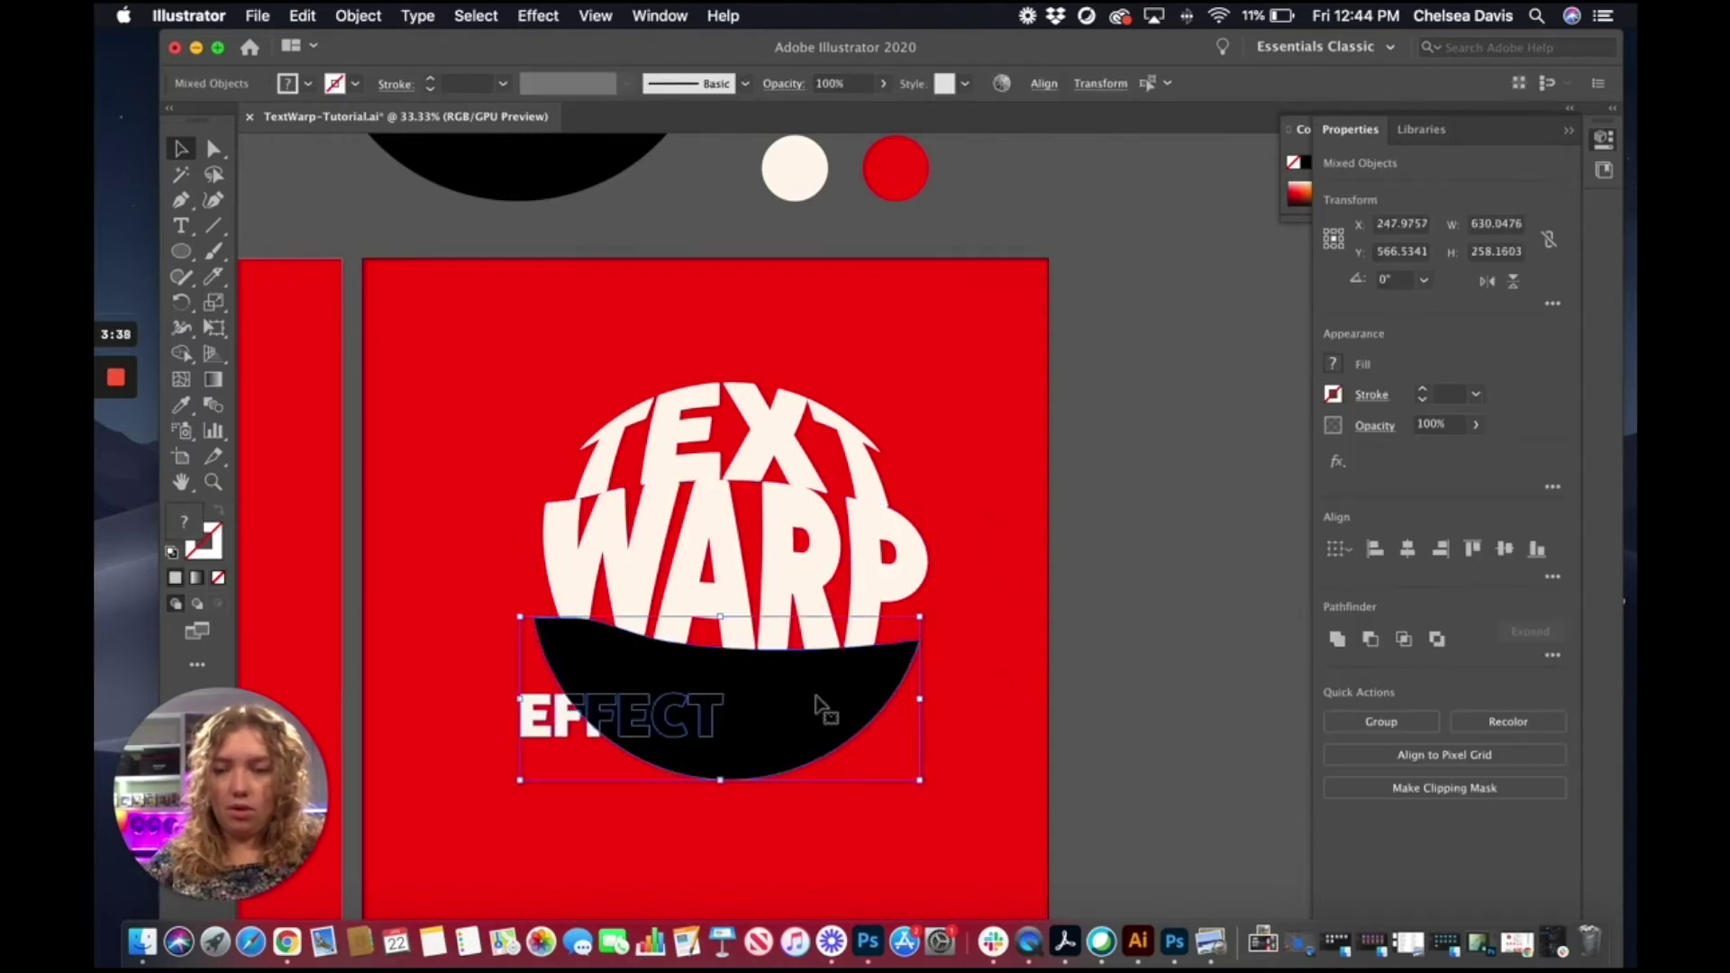
key("alt+super+c")
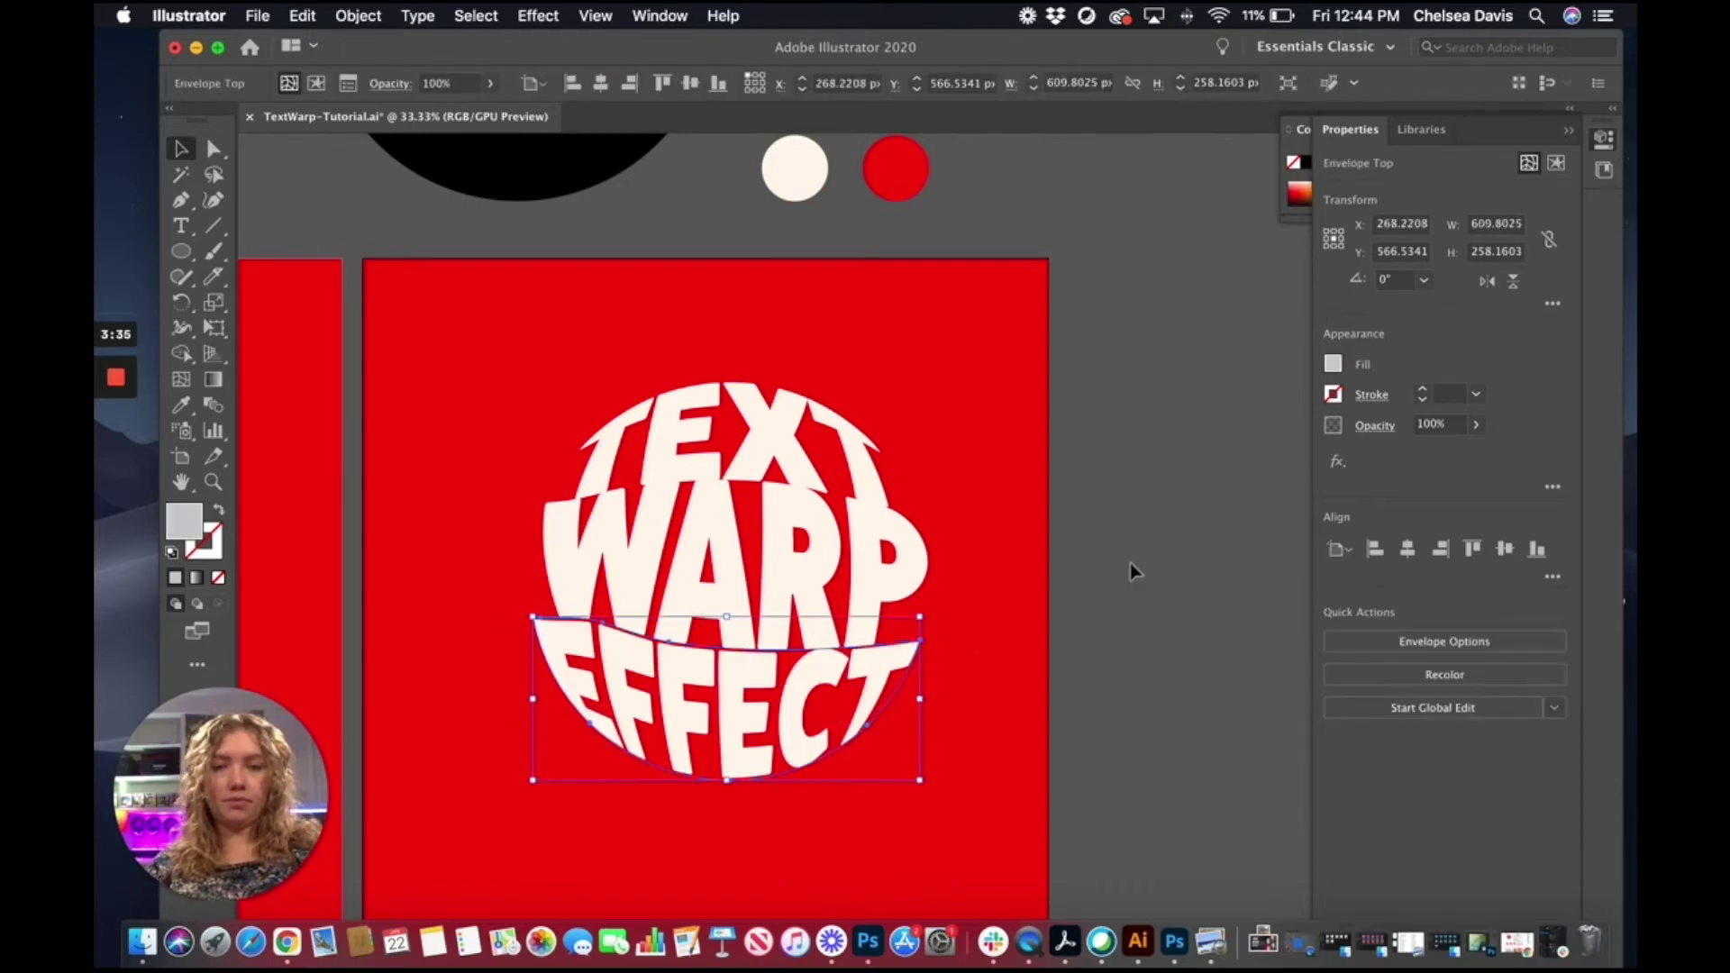
left_click(1116, 683)
left_click(827, 678)
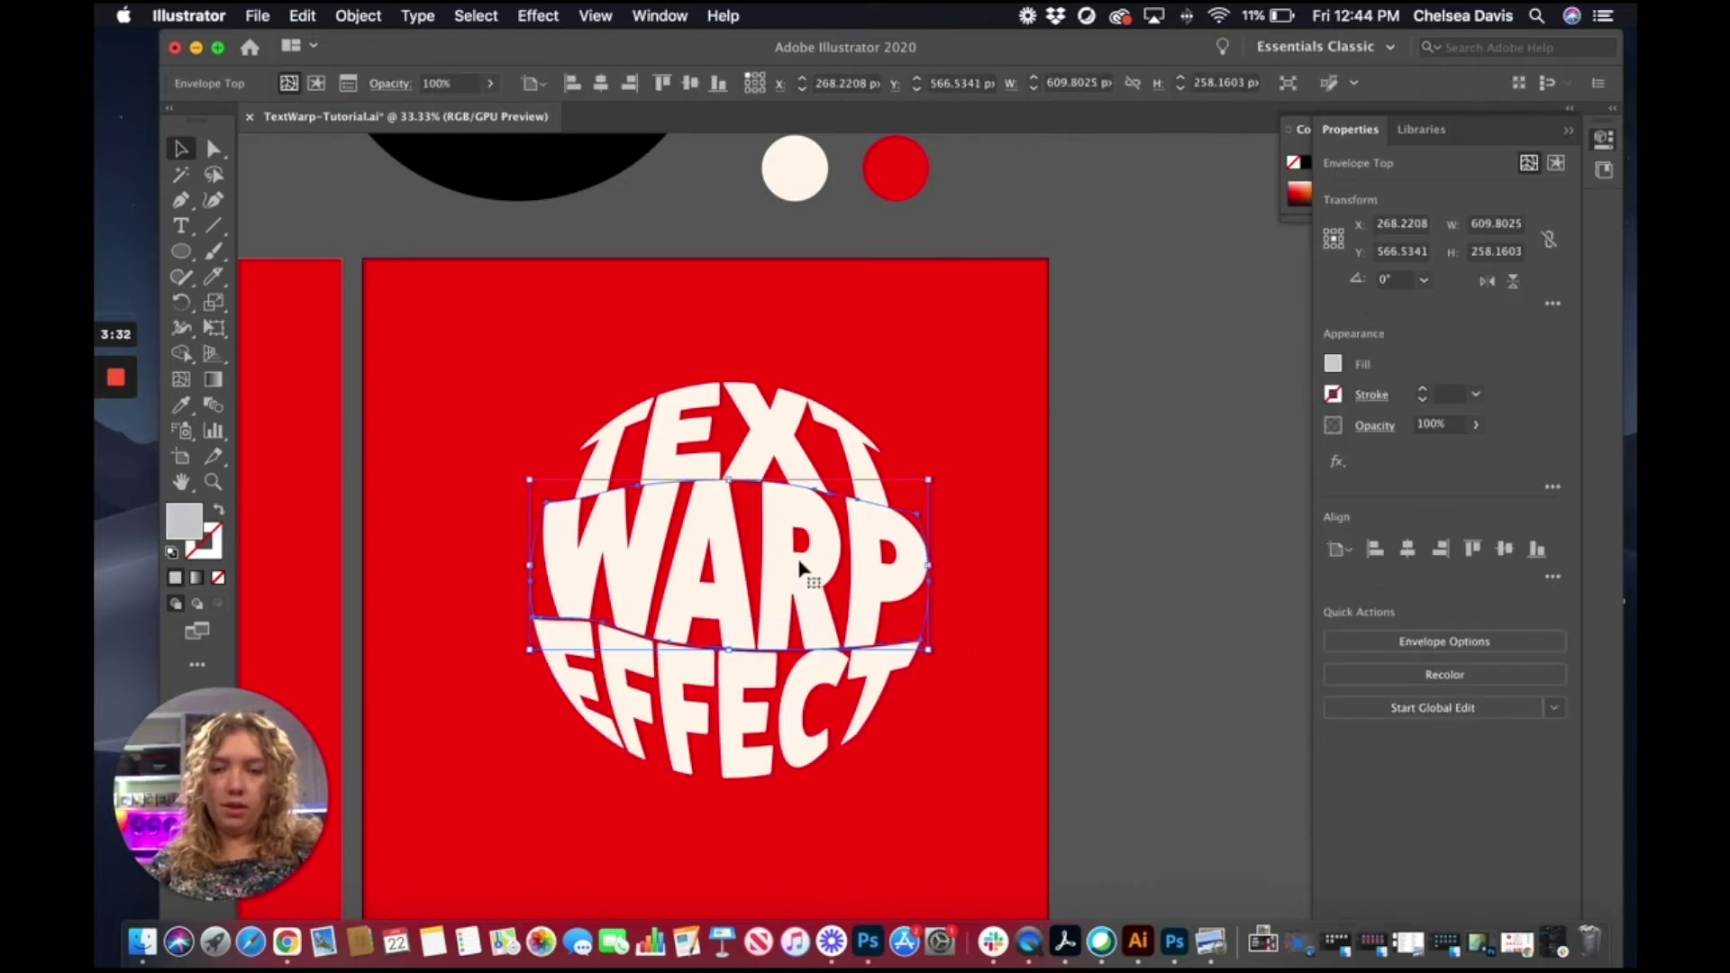
Step: Nudge the warped TEXT band up two steps and the EFFECT band down two steps
left_click(779, 451)
left_click(1171, 632)
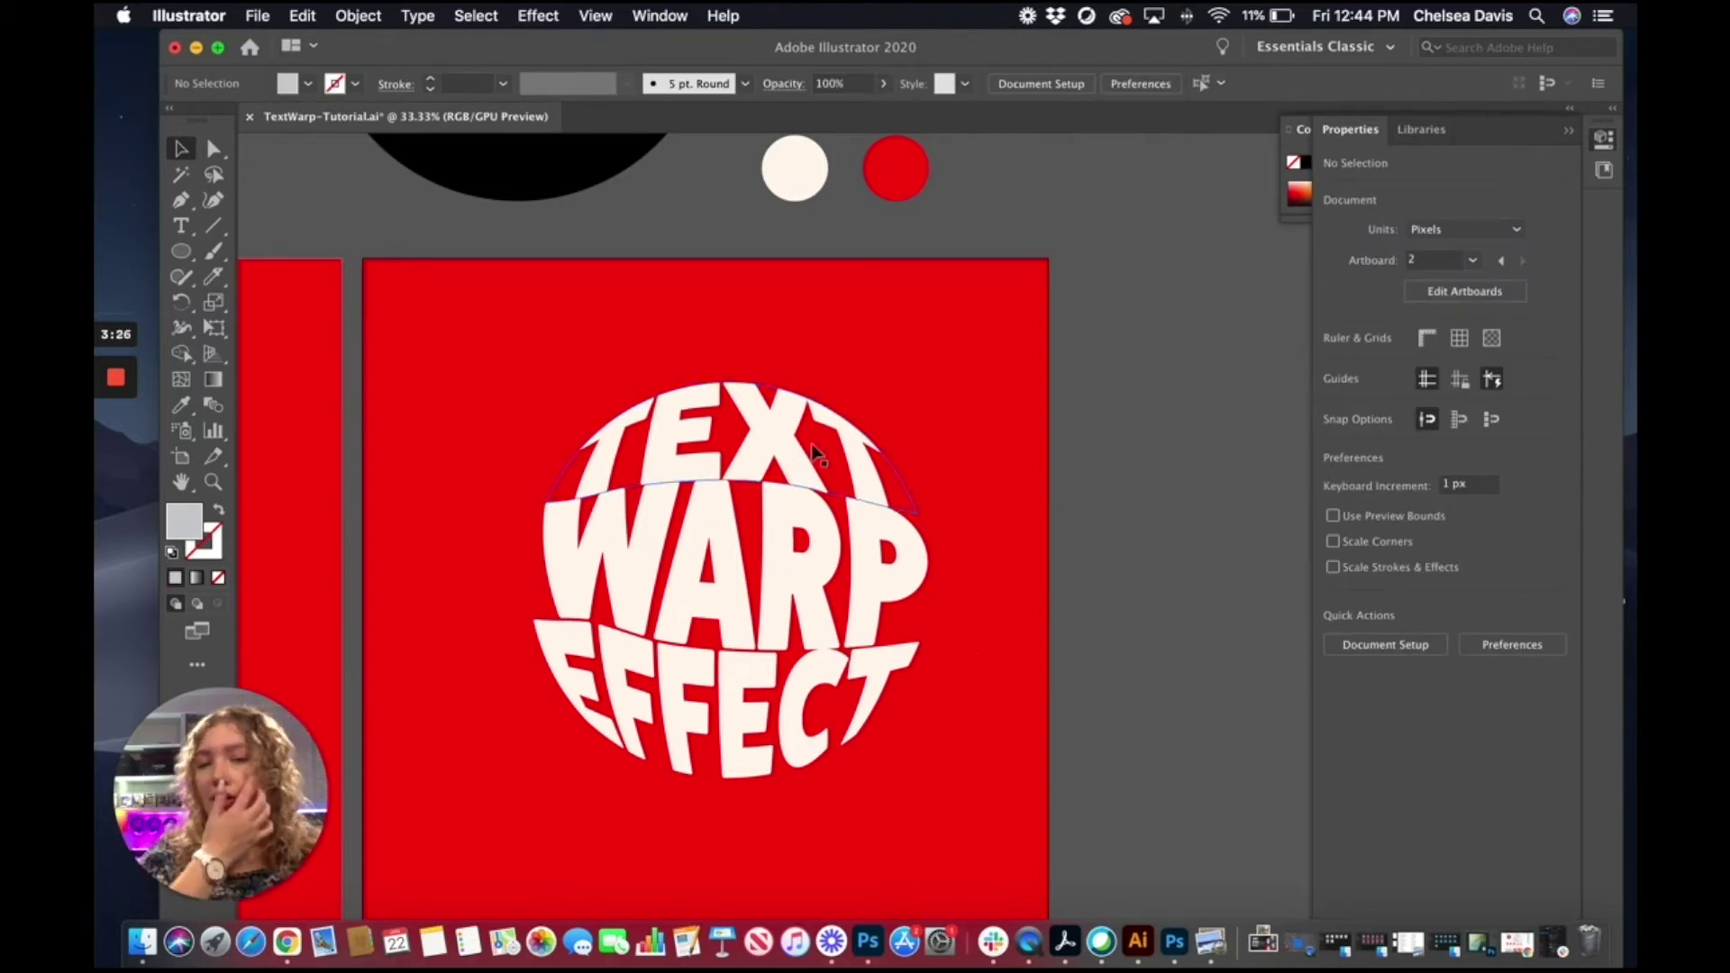
left_click(694, 449)
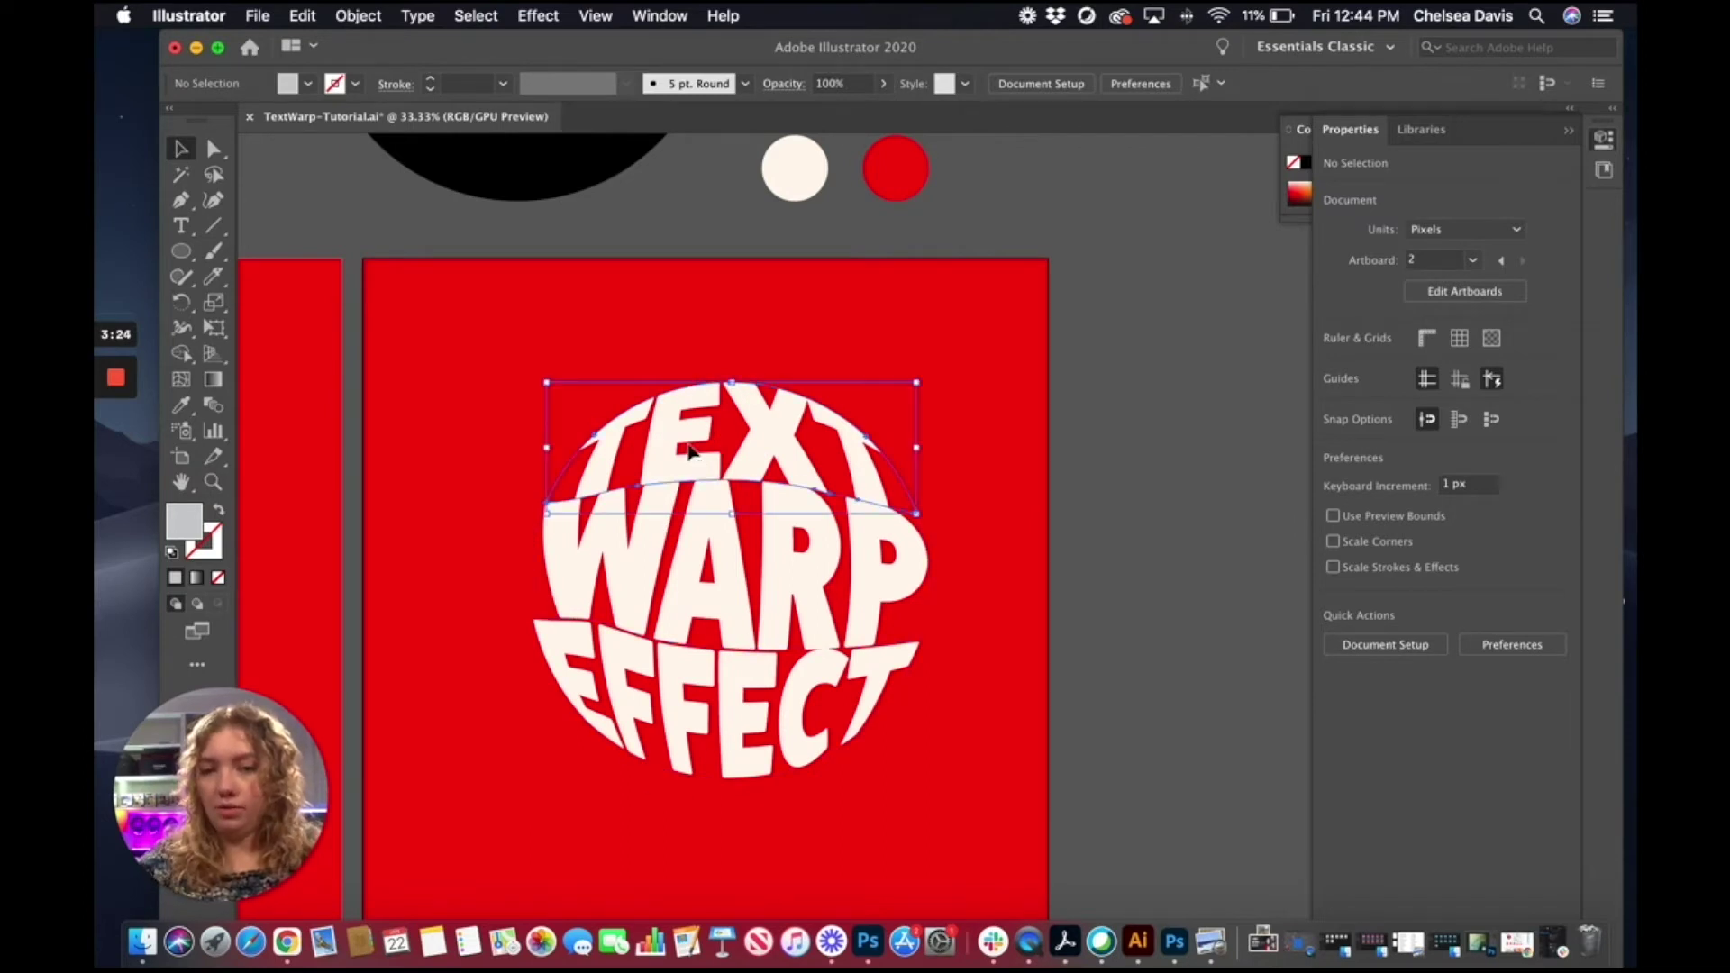
key("Up")
key("Up")
key("Up")
key("Up")
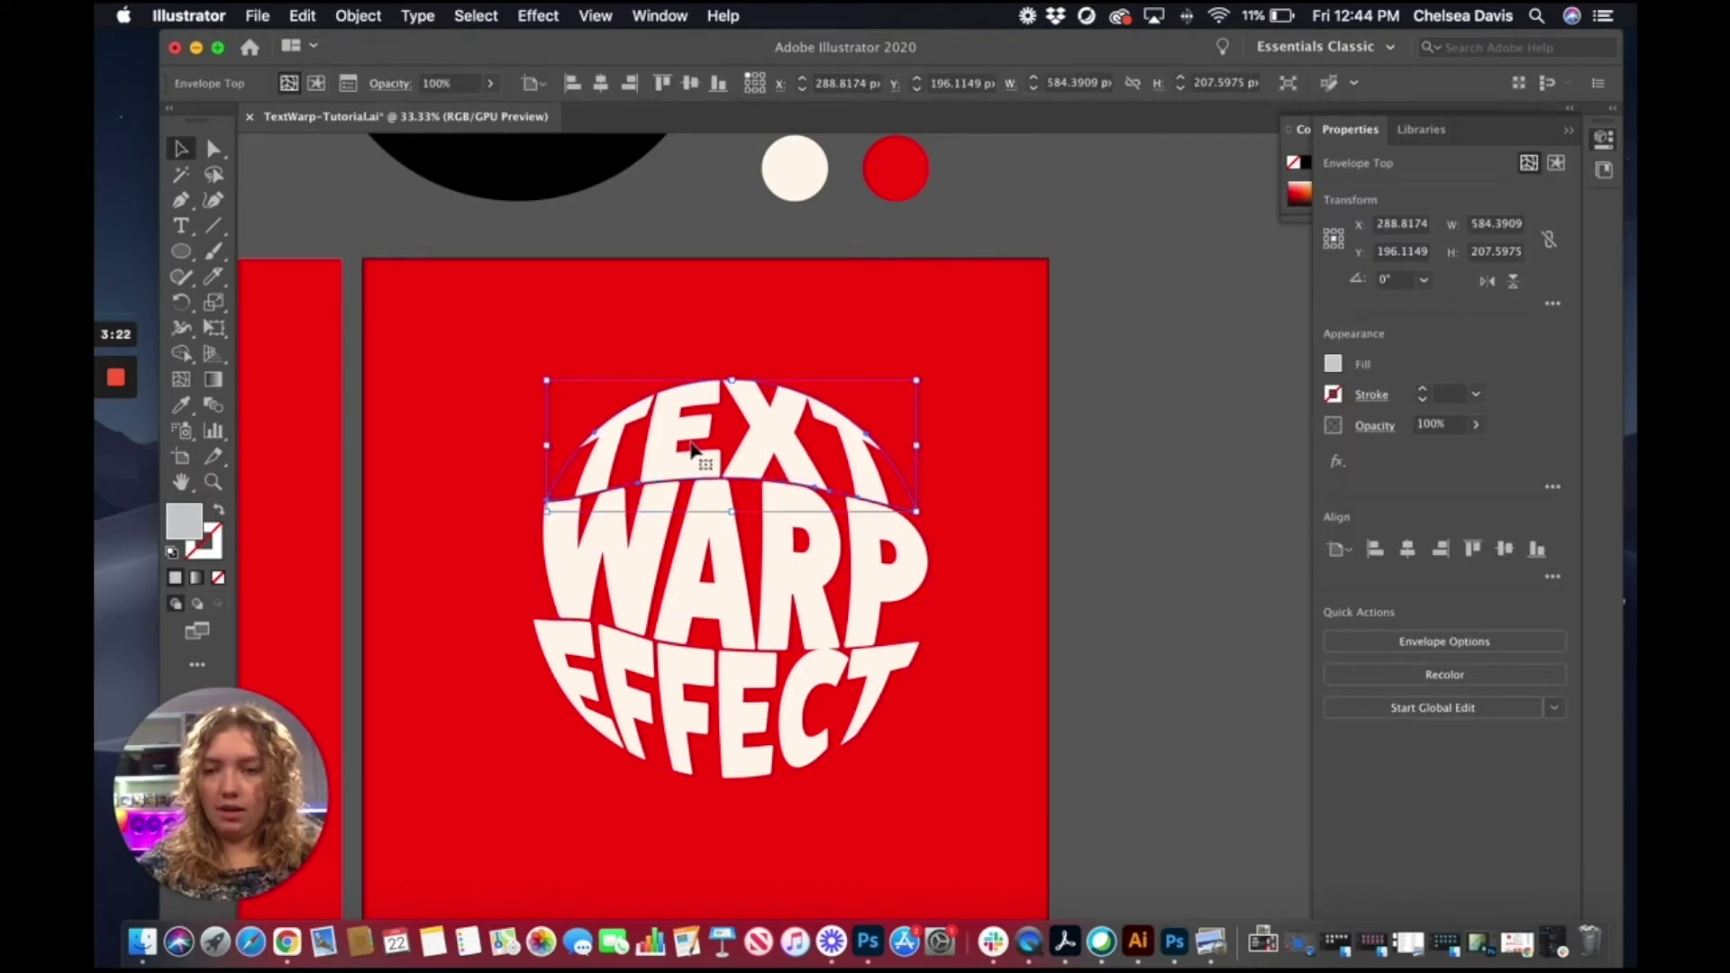
key("Up")
key("Up")
key("Up")
key("Up")
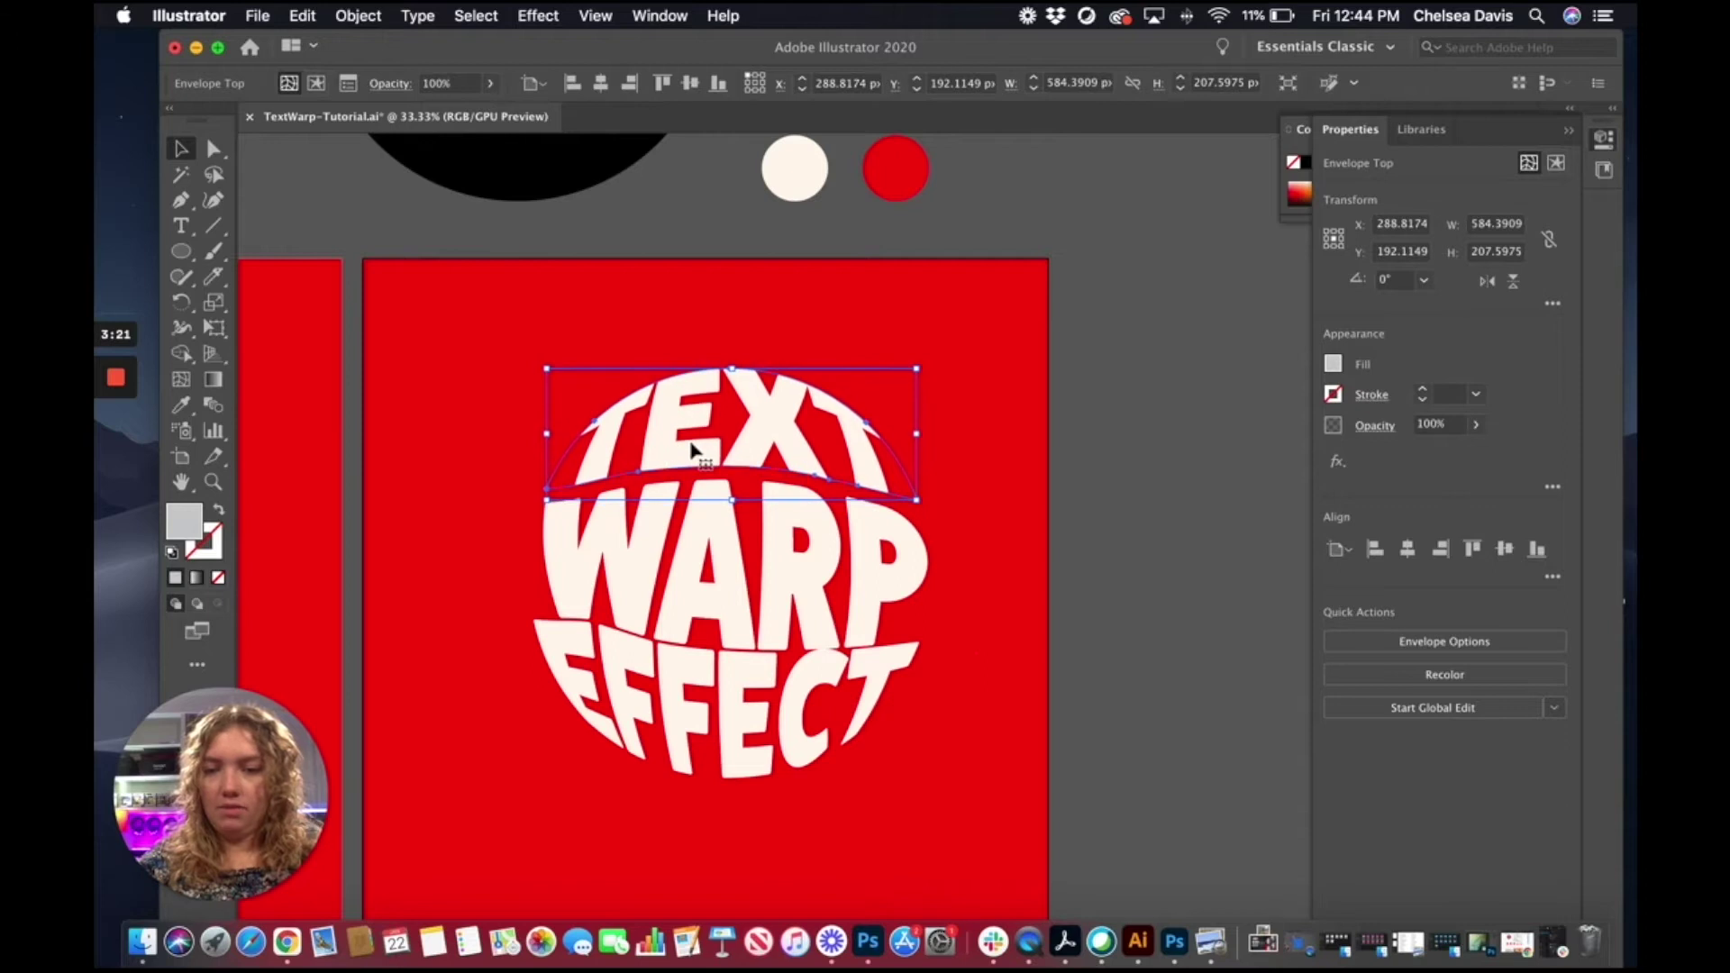
left_click(694, 709)
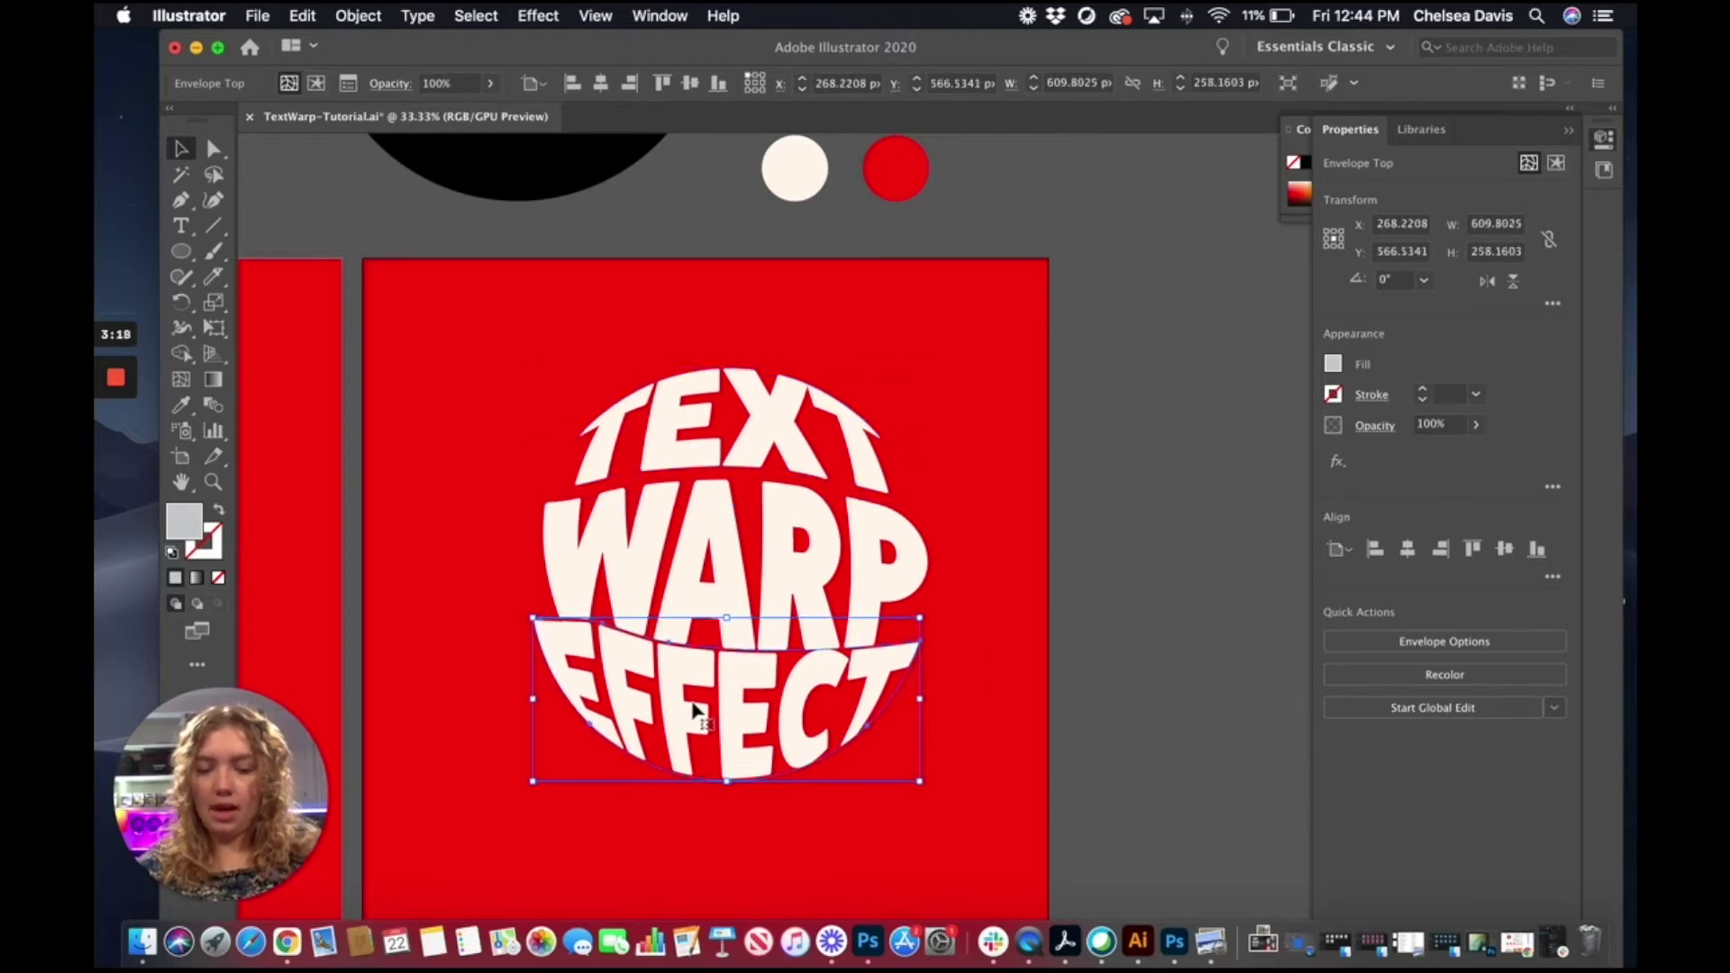
key("Down")
key("Down")
key("Down")
key("Down")
key("Down")
key("Down")
key("Down")
key("Down")
key("Down")
key("Down")
key("Down")
key("Down")
key("Down")
key("Down")
key("Down")
key("Down")
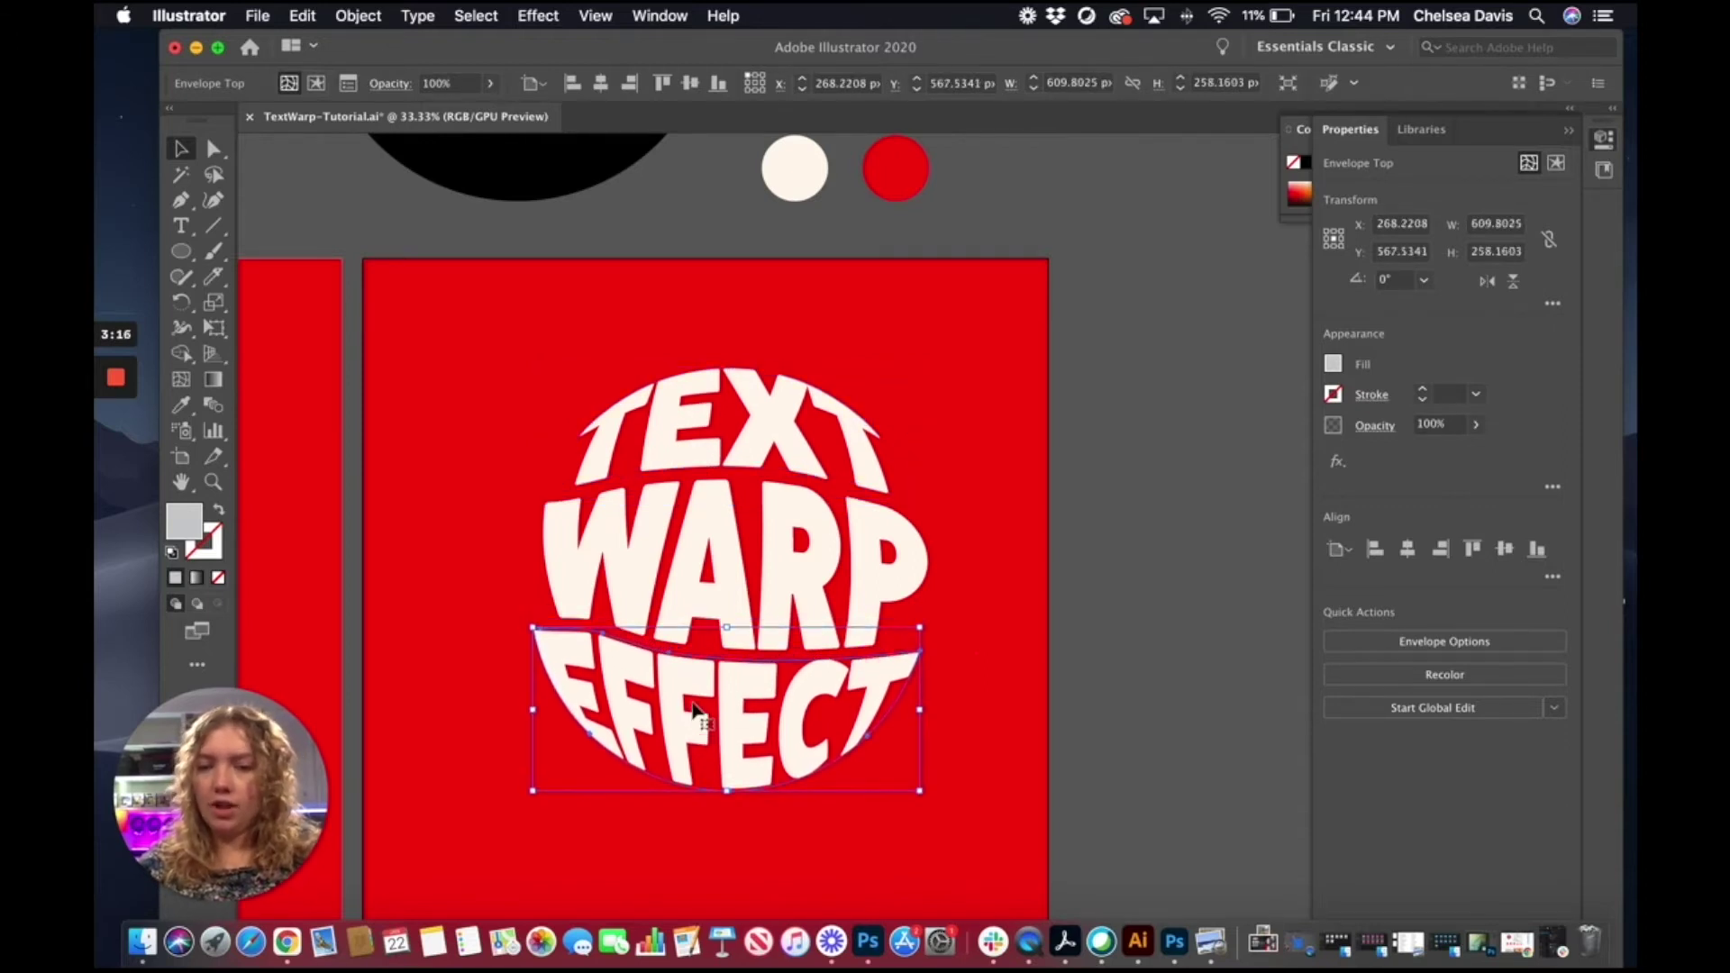
key("Down")
key("Down")
key("Down")
key("Down")
key("Down")
key("Down")
key("Down")
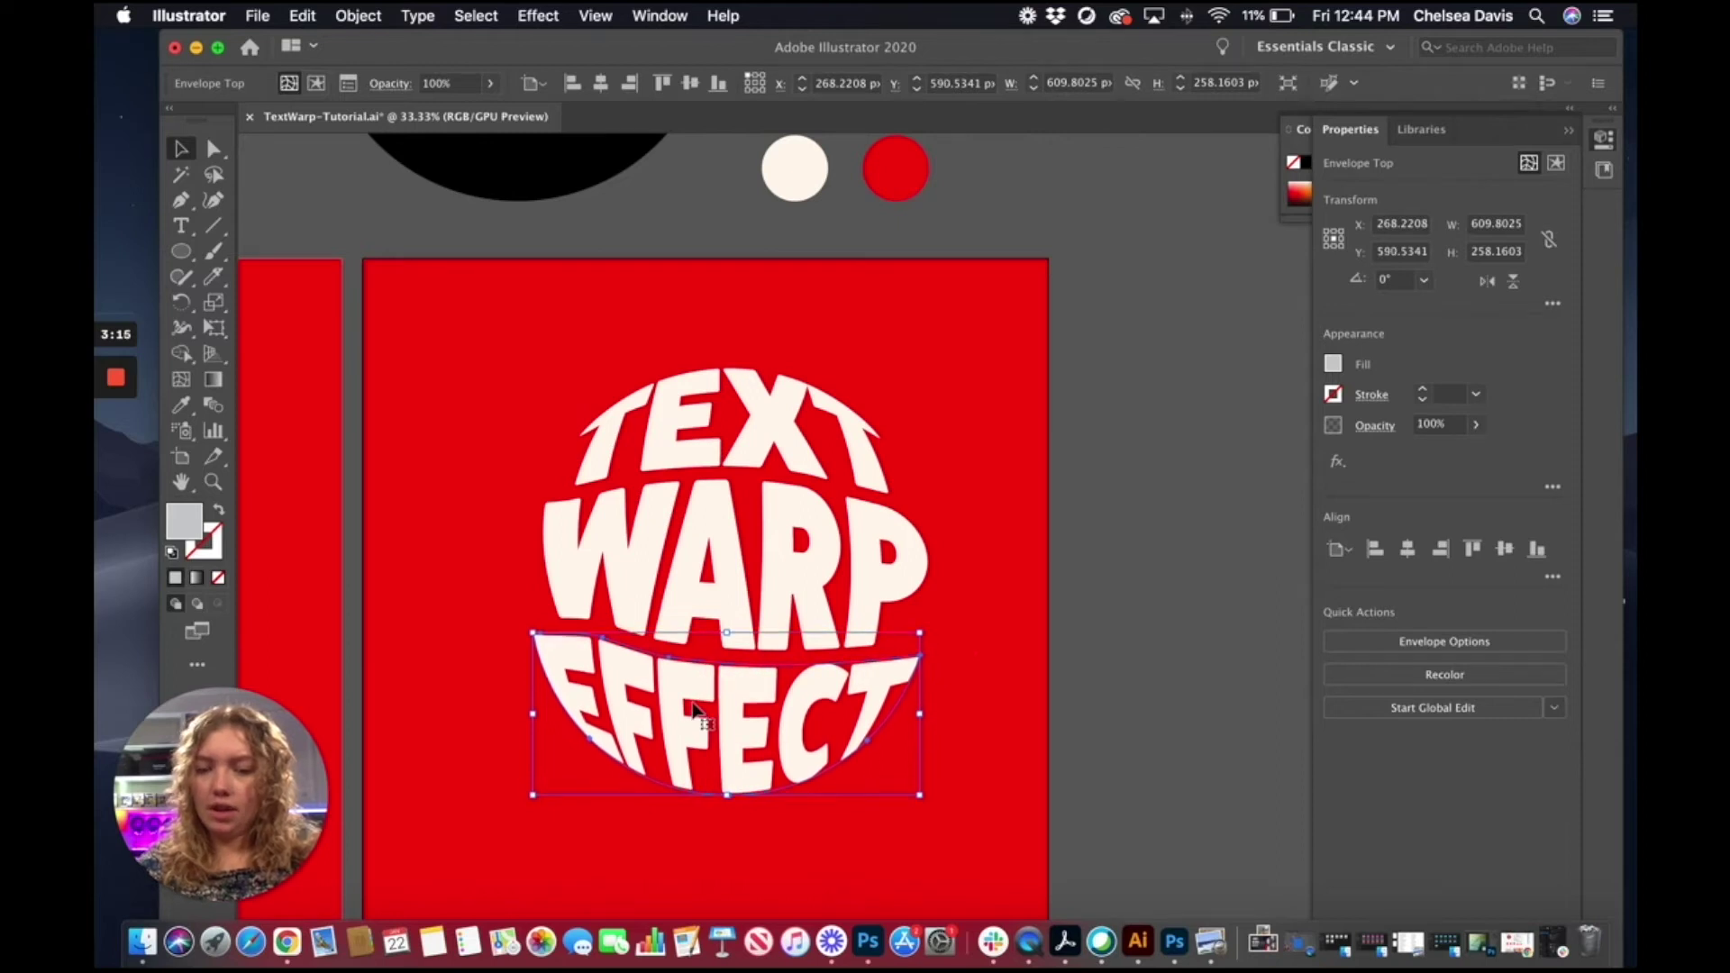
Step: Nudge TEXT up two more steps and EFFECT down one more to widen the gaps
left_click(1170, 464)
left_click(709, 435)
key("Up")
key("Up")
key("Up")
key("Up")
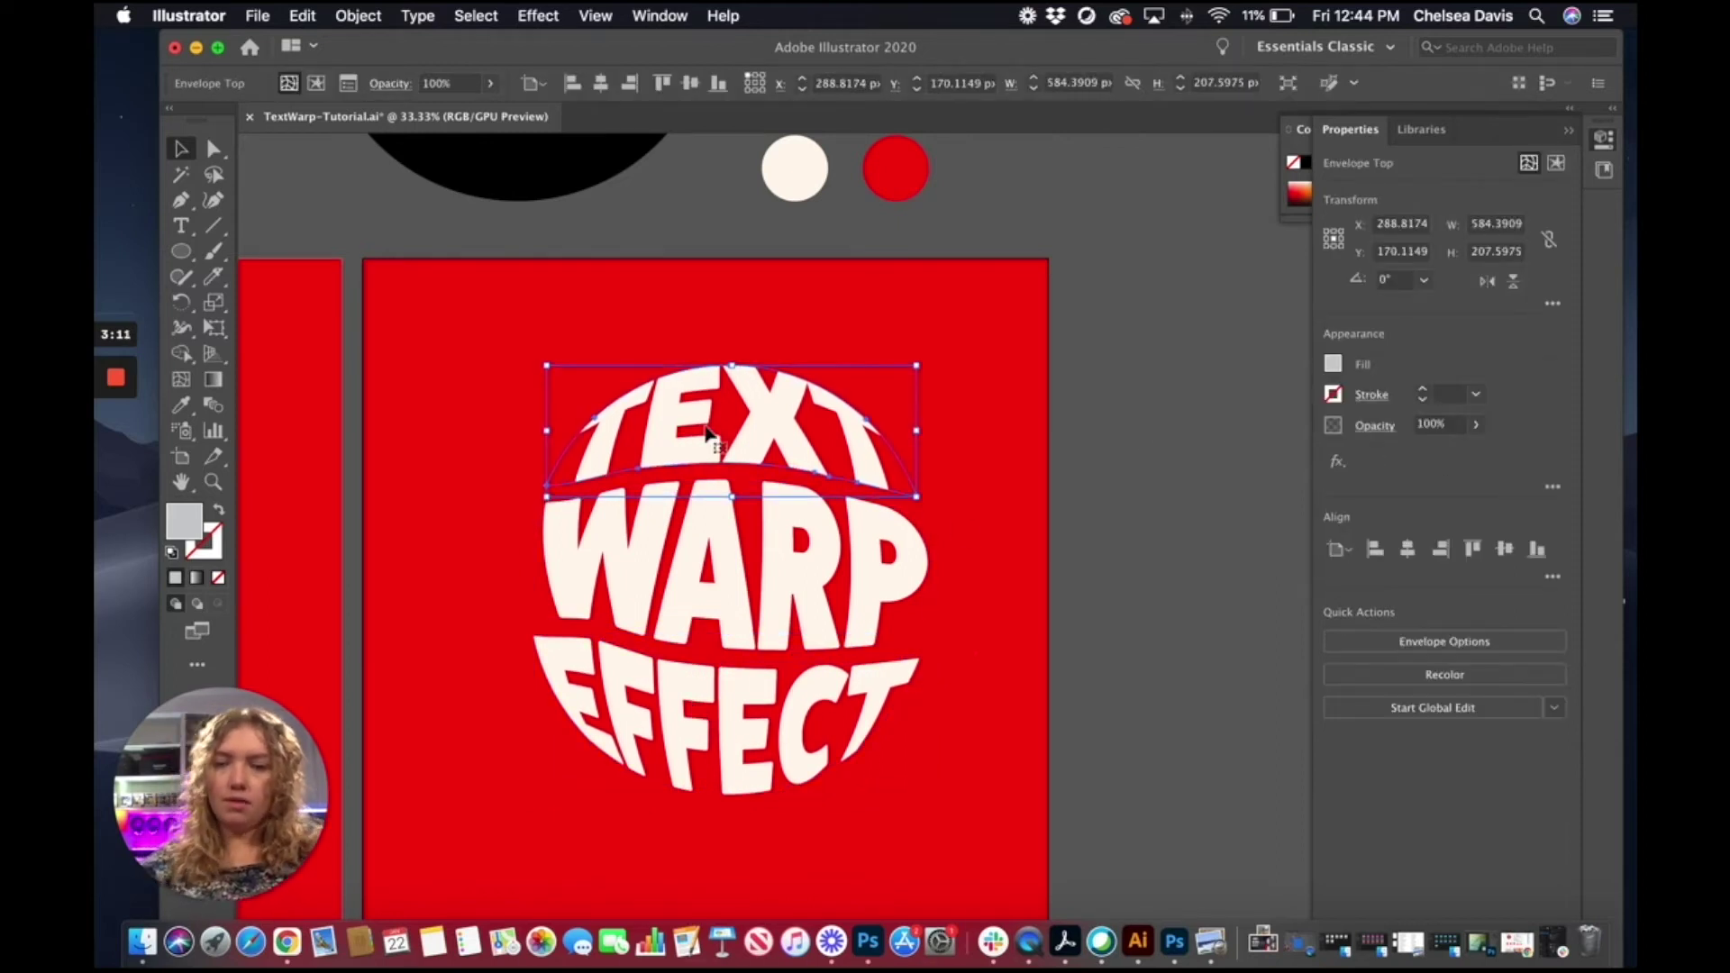
key("Up")
key("Up")
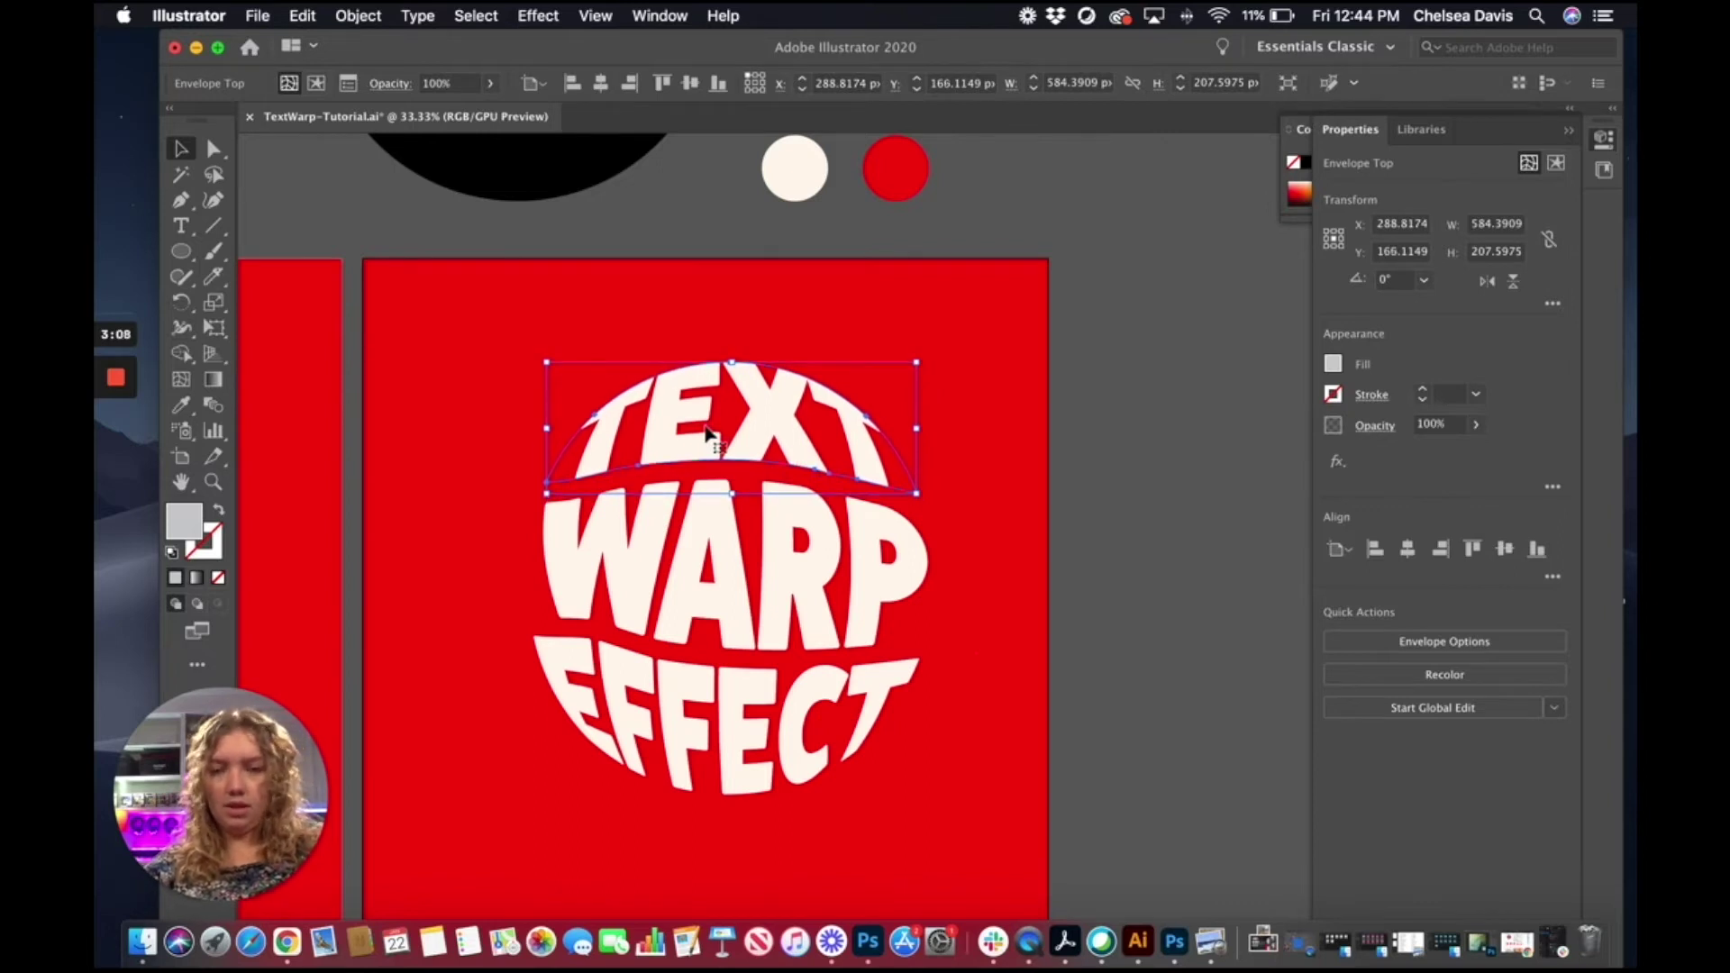
left_click(732, 740)
key("Down")
key("Down")
key("Down")
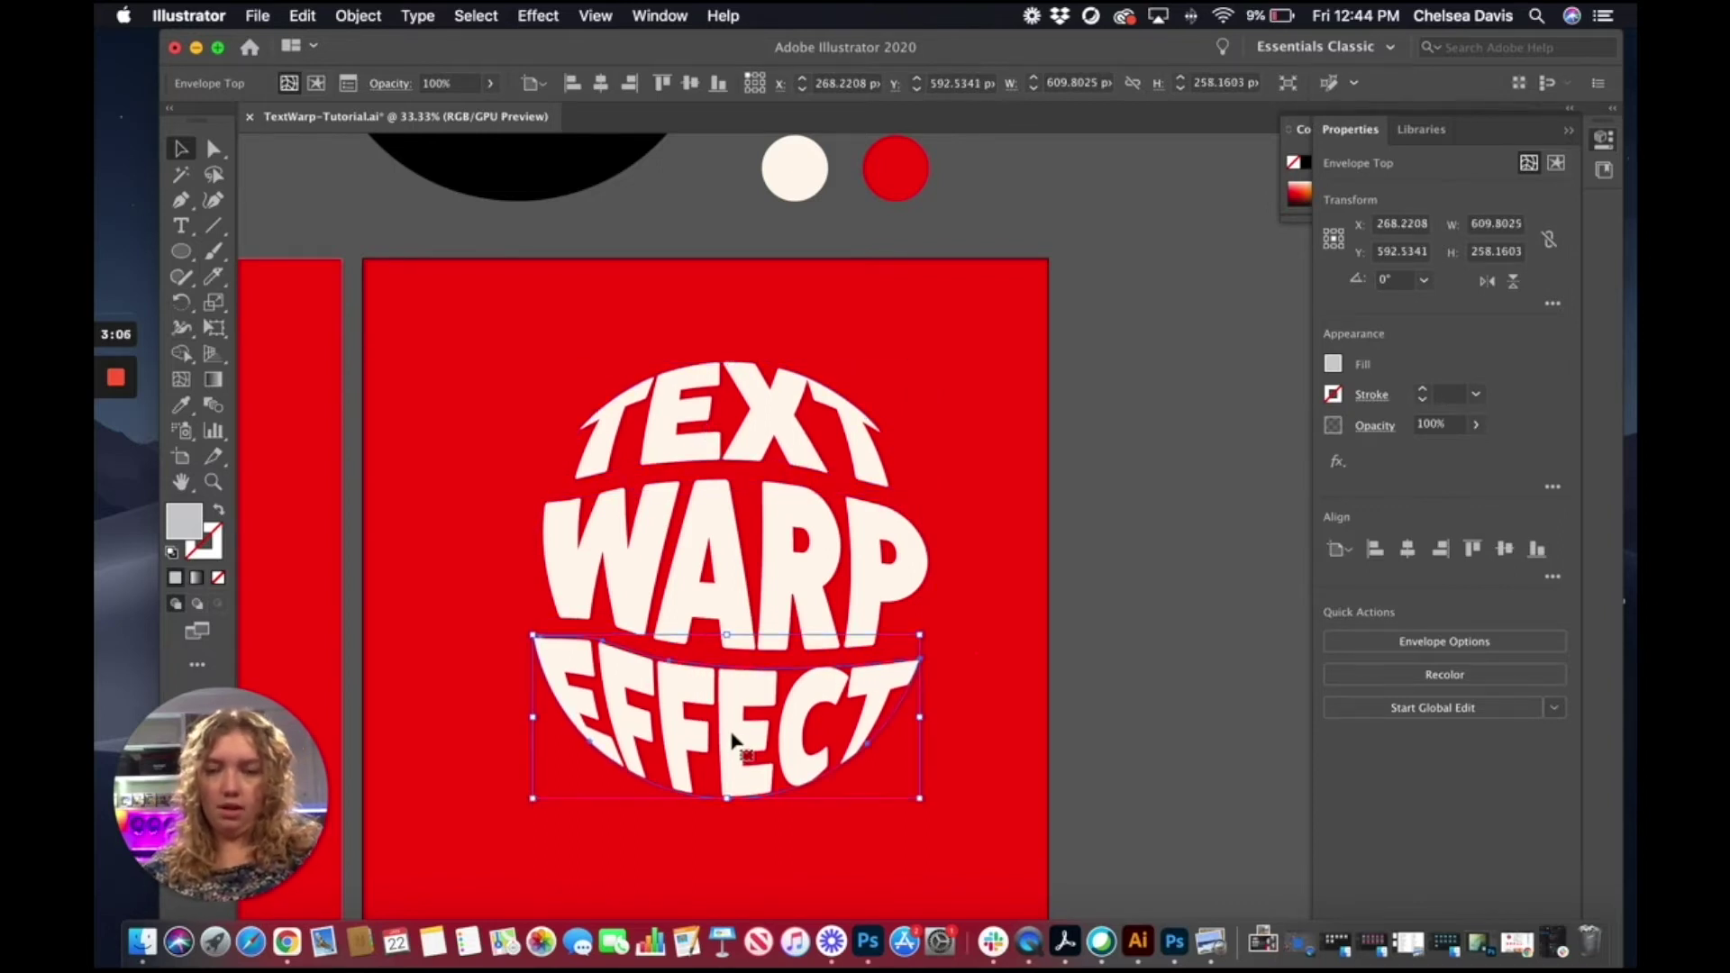
left_click(183, 484)
left_click_drag(425, 436, 751, 387)
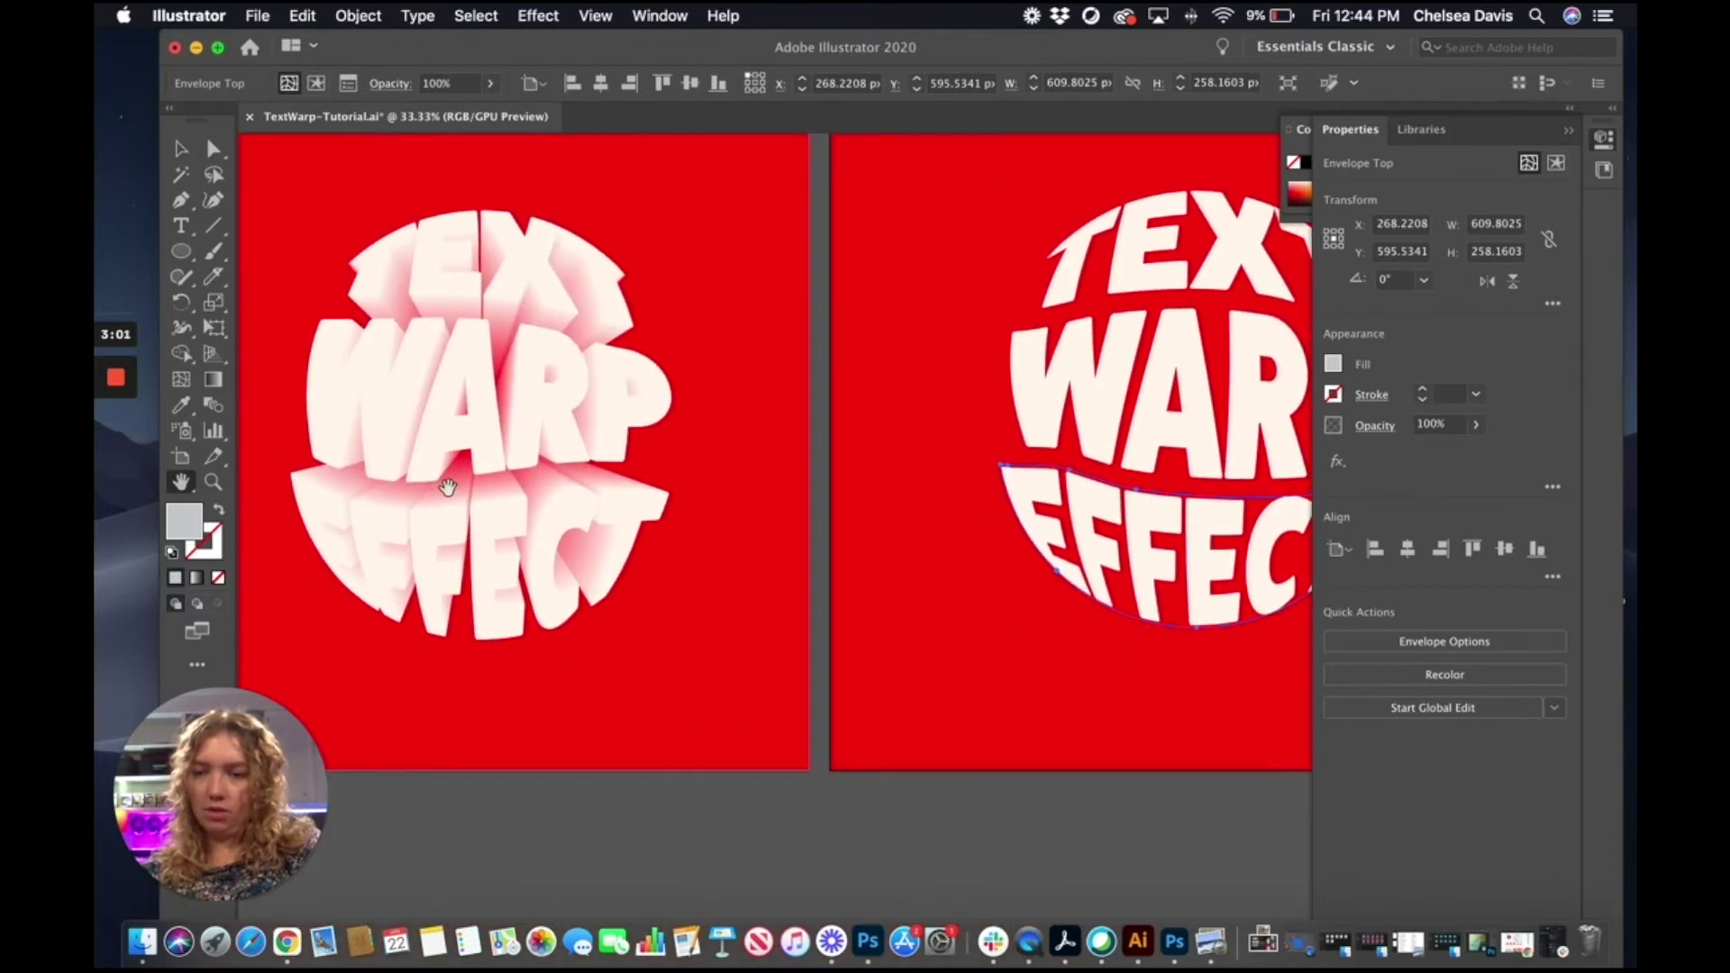
Step: Select all except the red background and group the warped TEXT, WARP and EFFECT bands
scroll(676, 474, "right", 10)
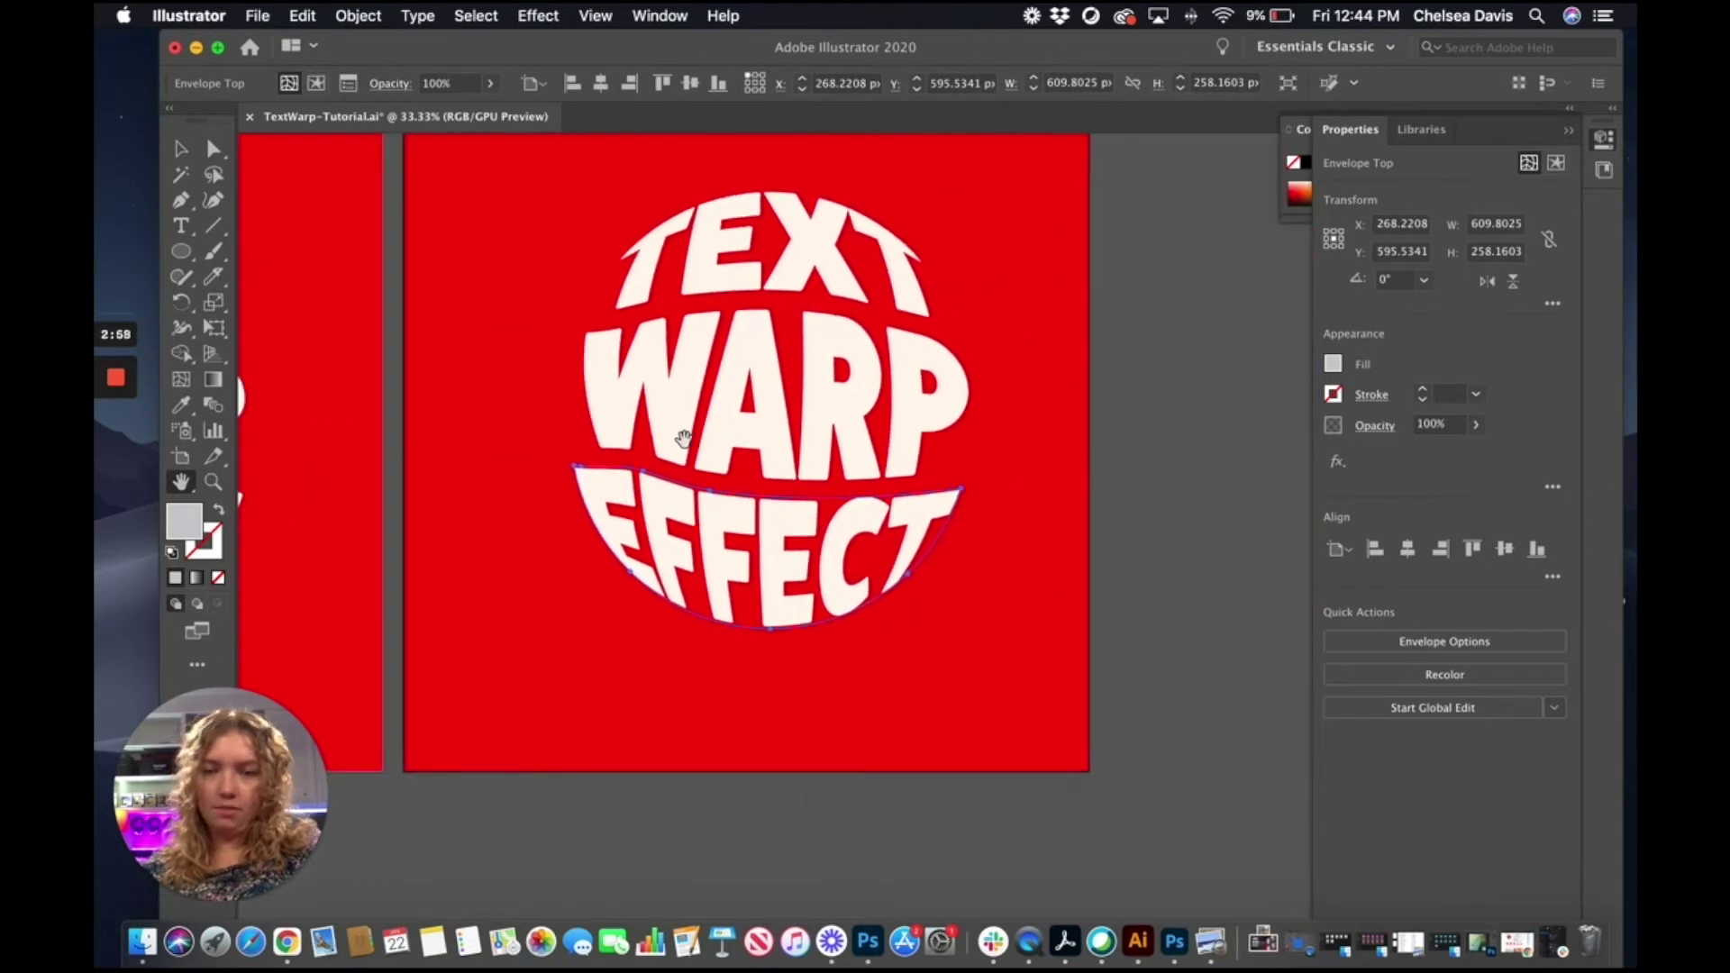
scroll(595, 501, "up", 1)
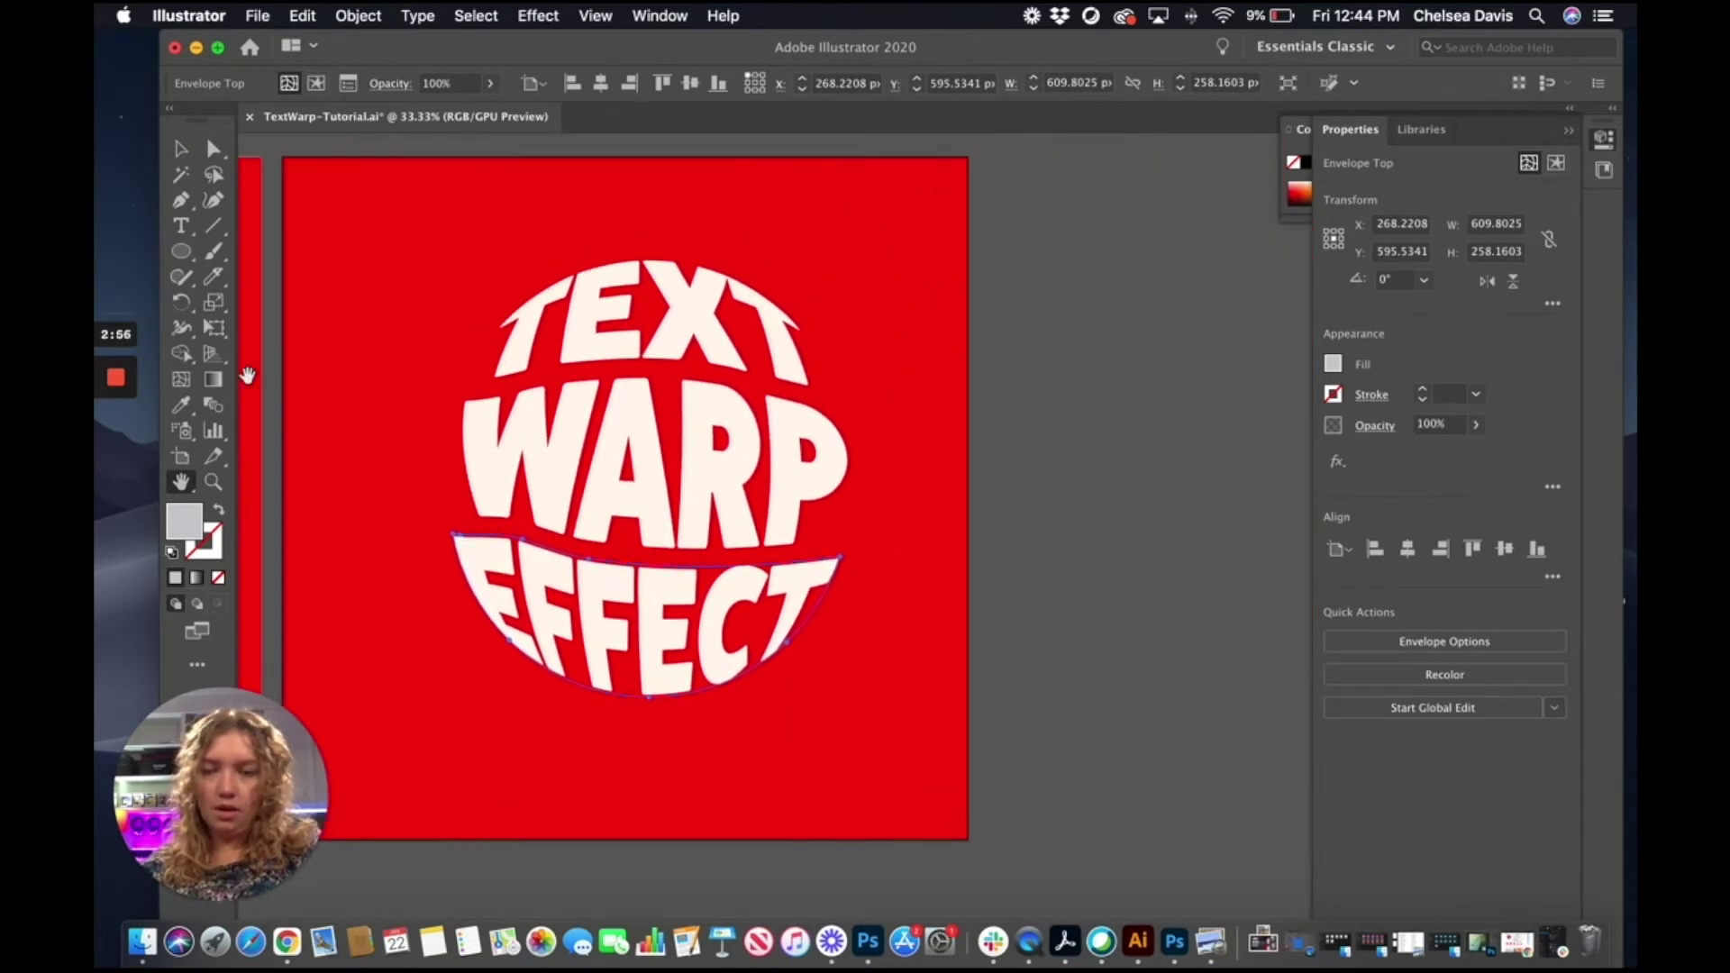
left_click(181, 148)
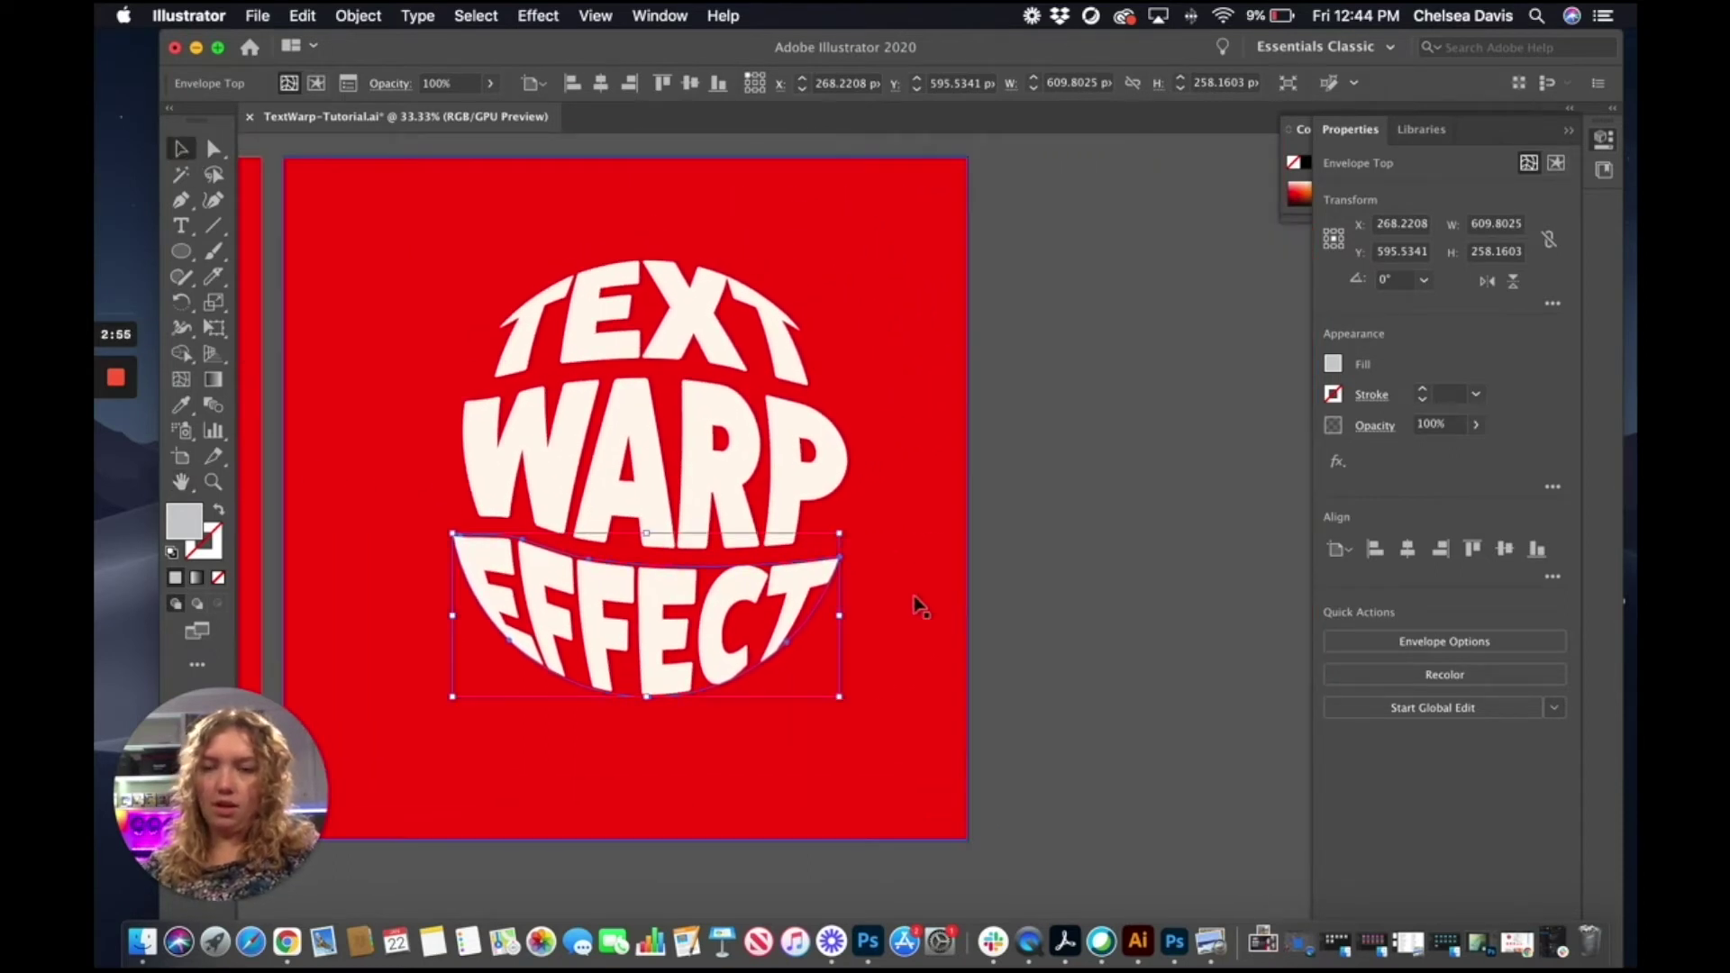
left_click(1127, 631)
left_click(711, 311)
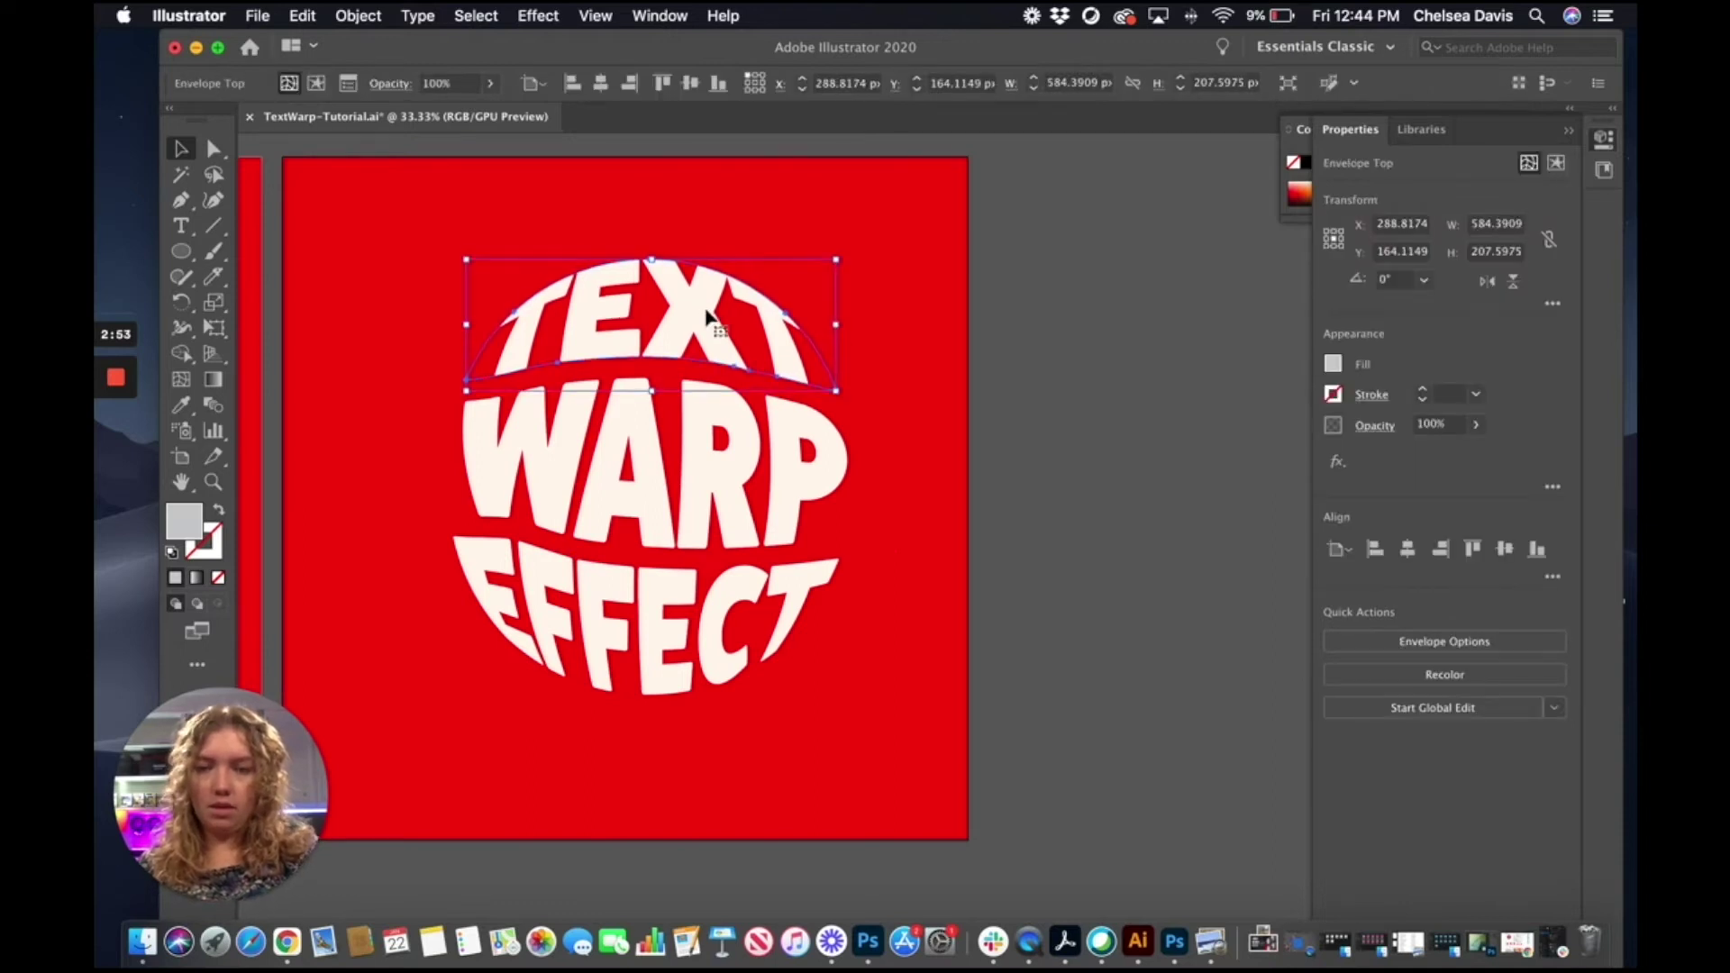
left_click(1175, 387)
key("super+a")
left_click(936, 329, "shift")
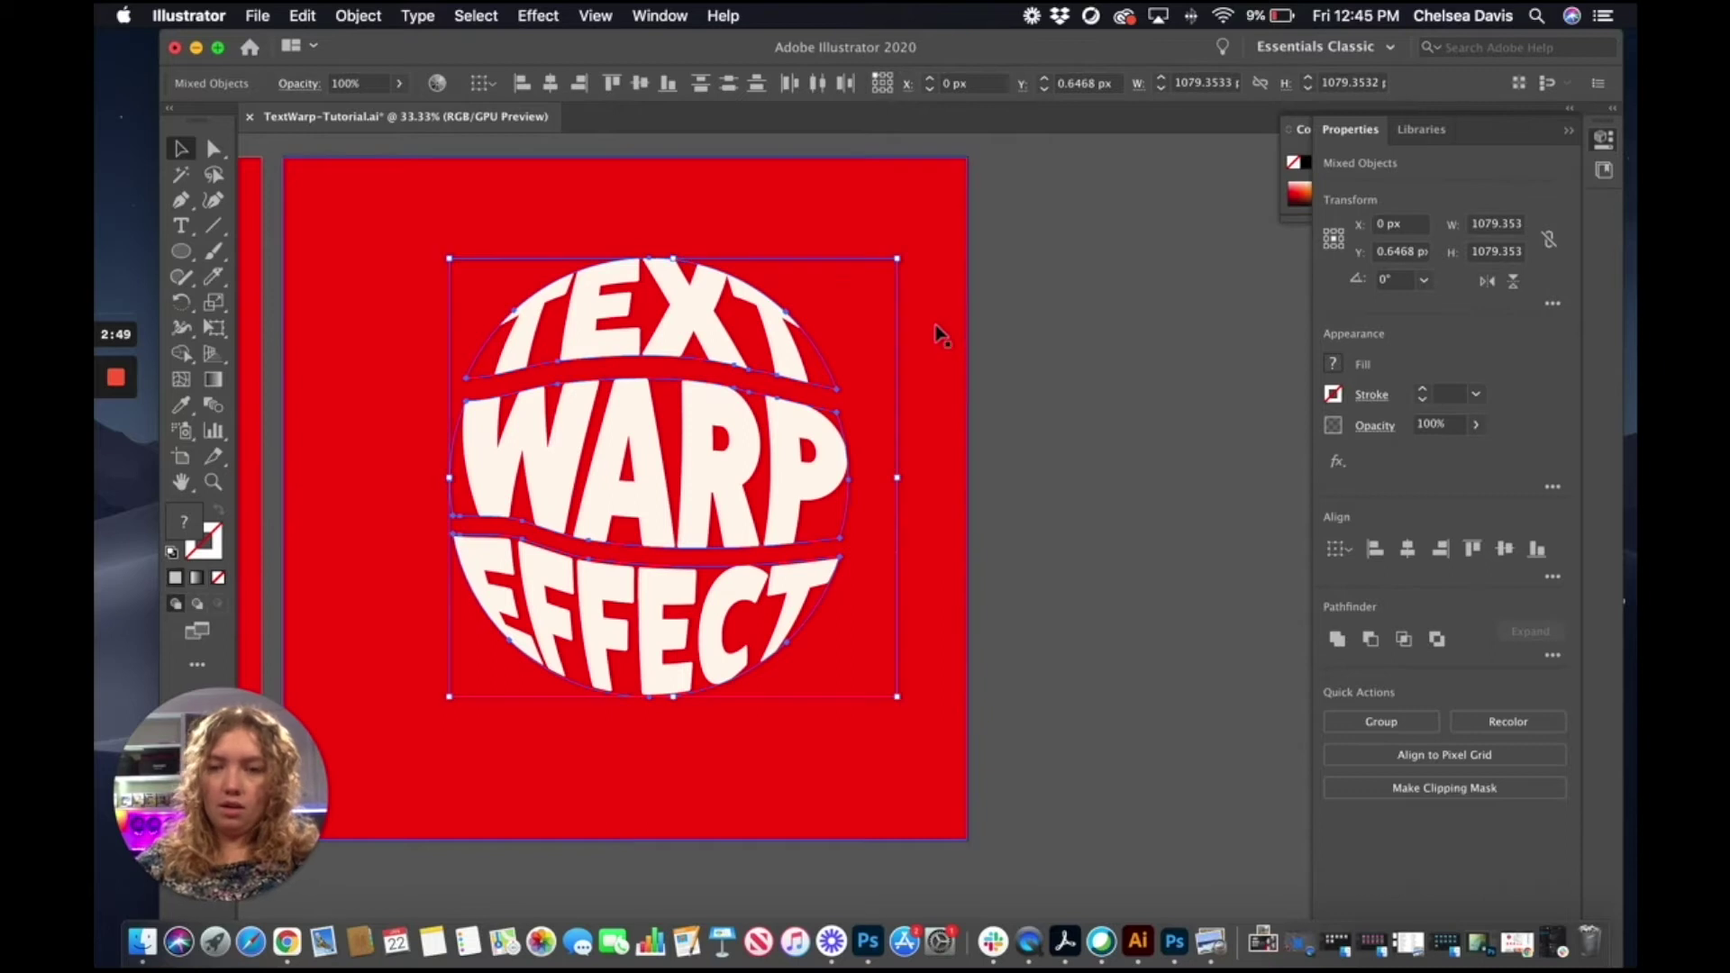
left_click(344, 16)
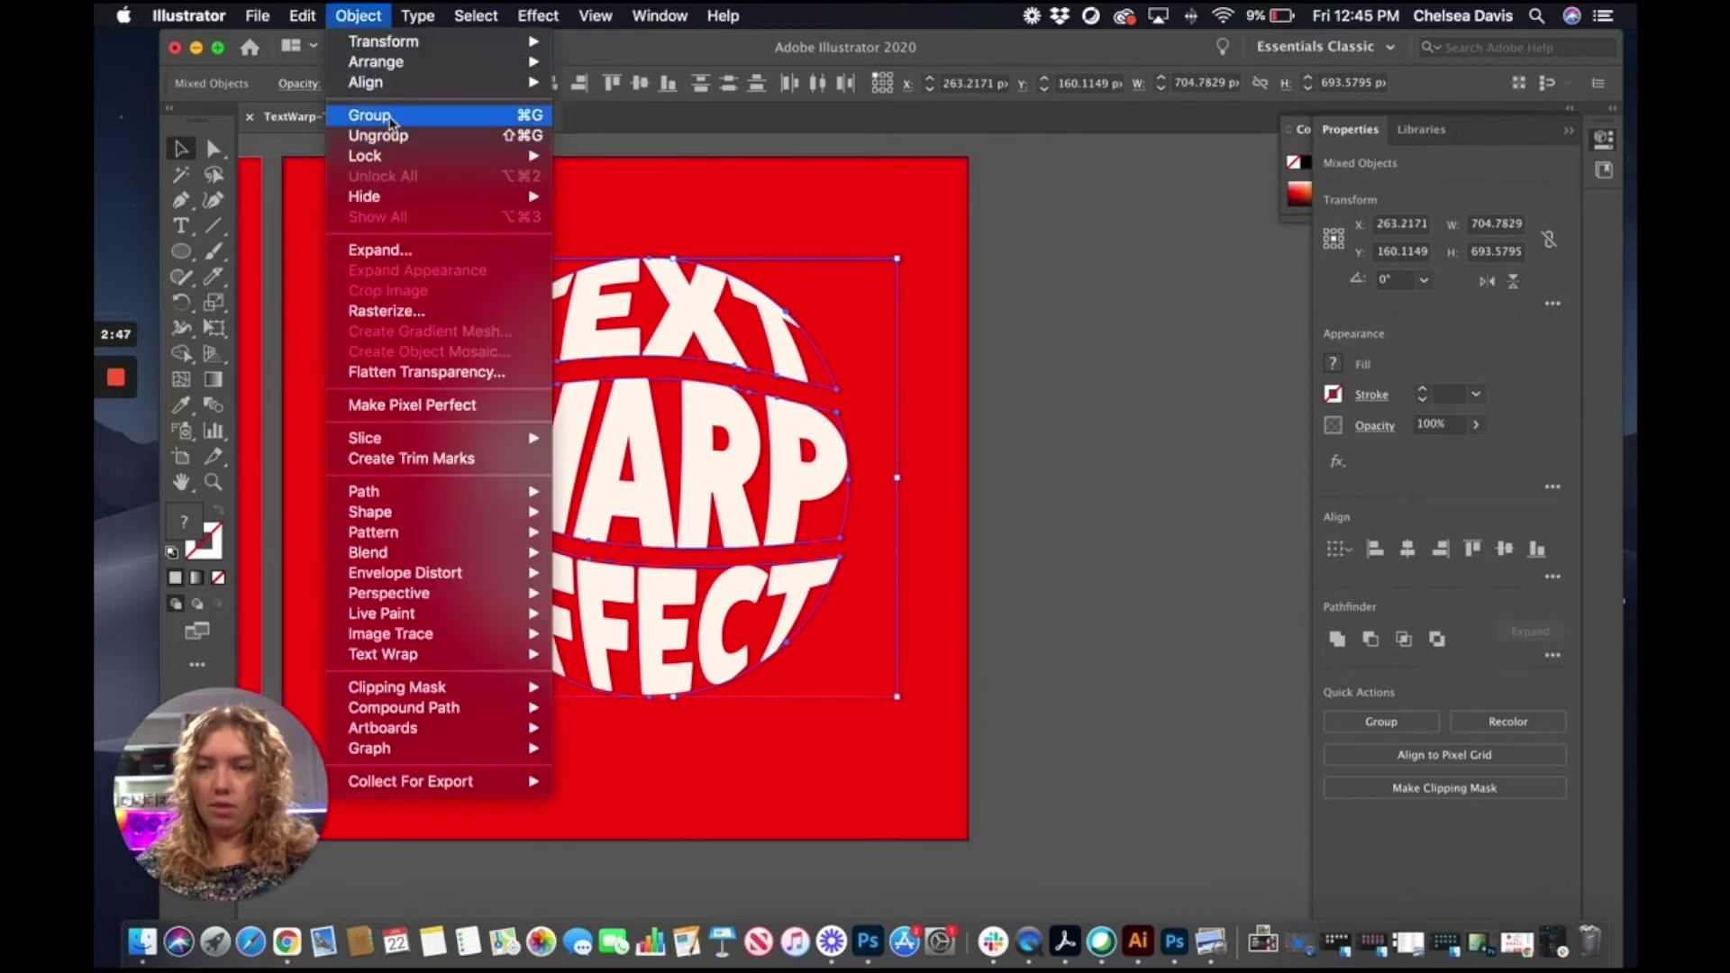
left_click(366, 111)
left_click(1105, 377)
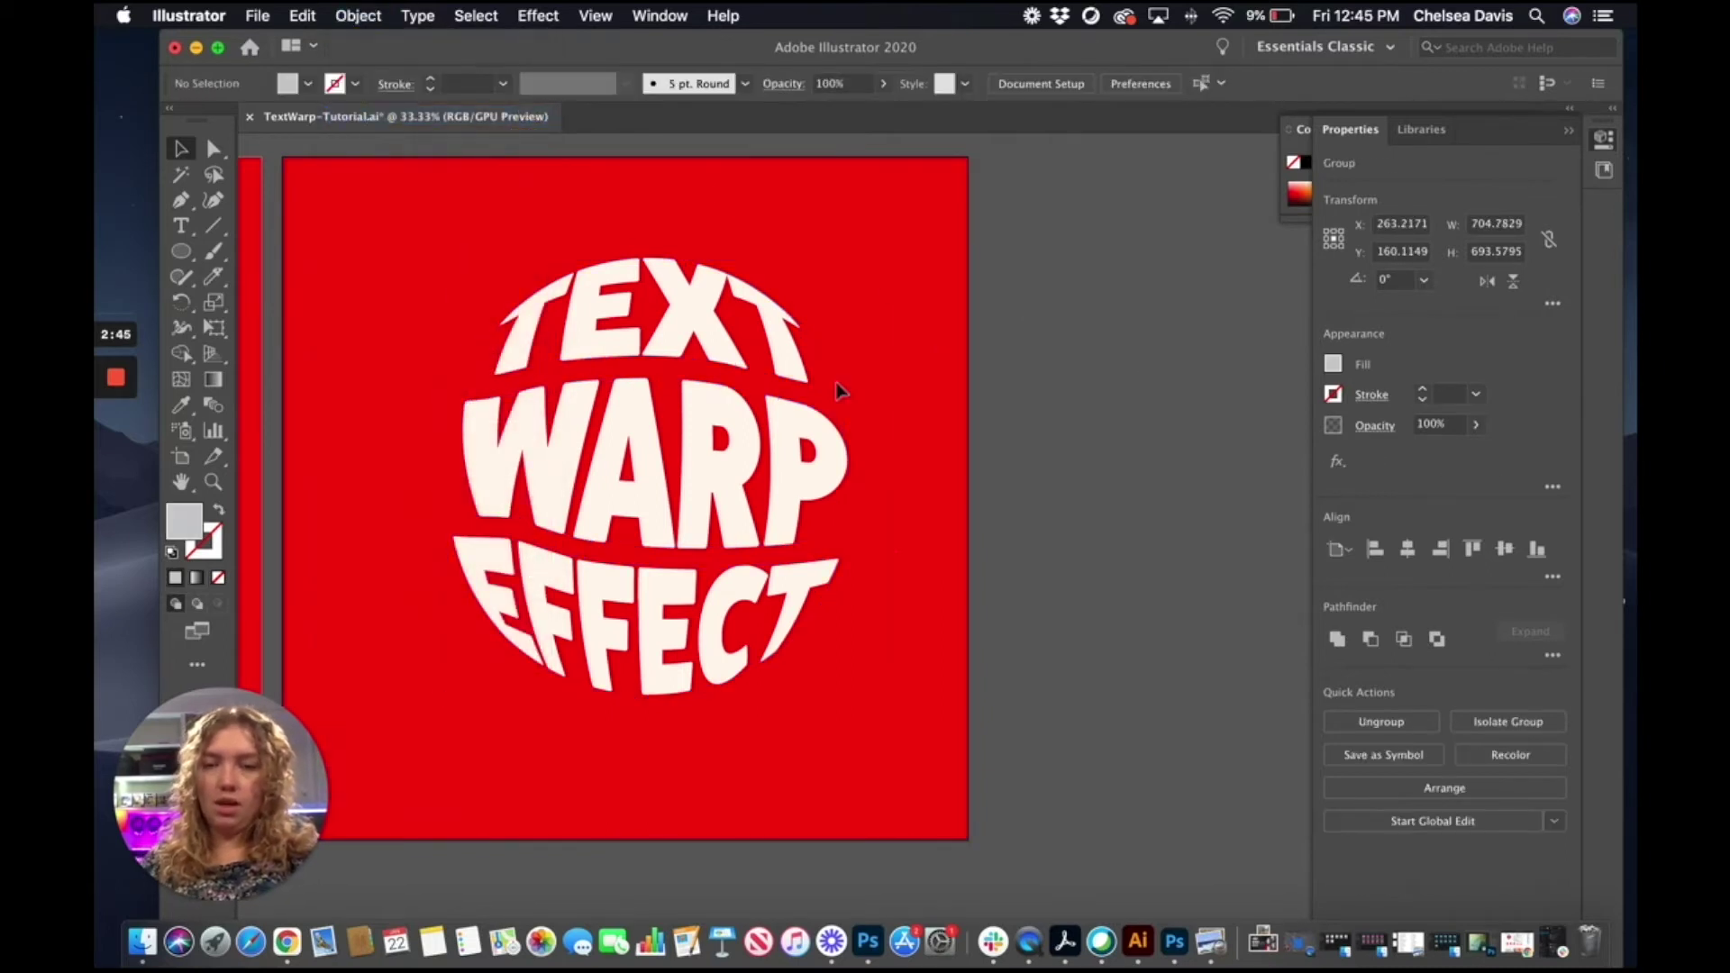
Step: Expand the grouped envelope lettering with Object and Fill checked
left_click(709, 448)
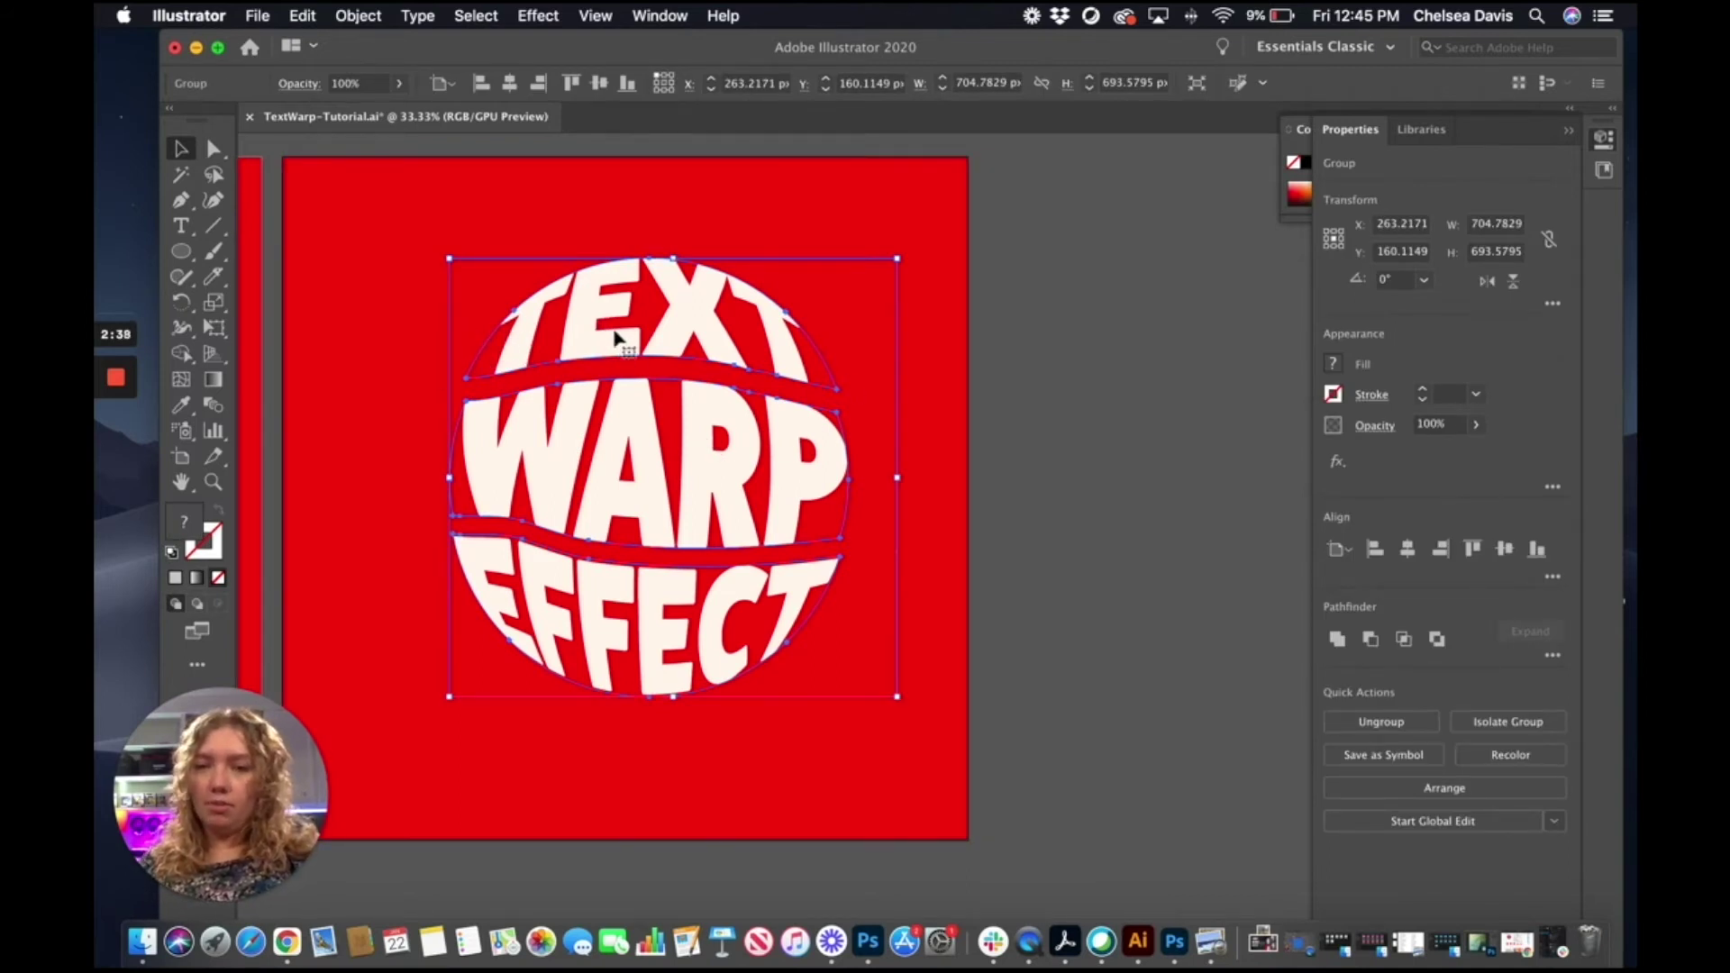
left_click(360, 16)
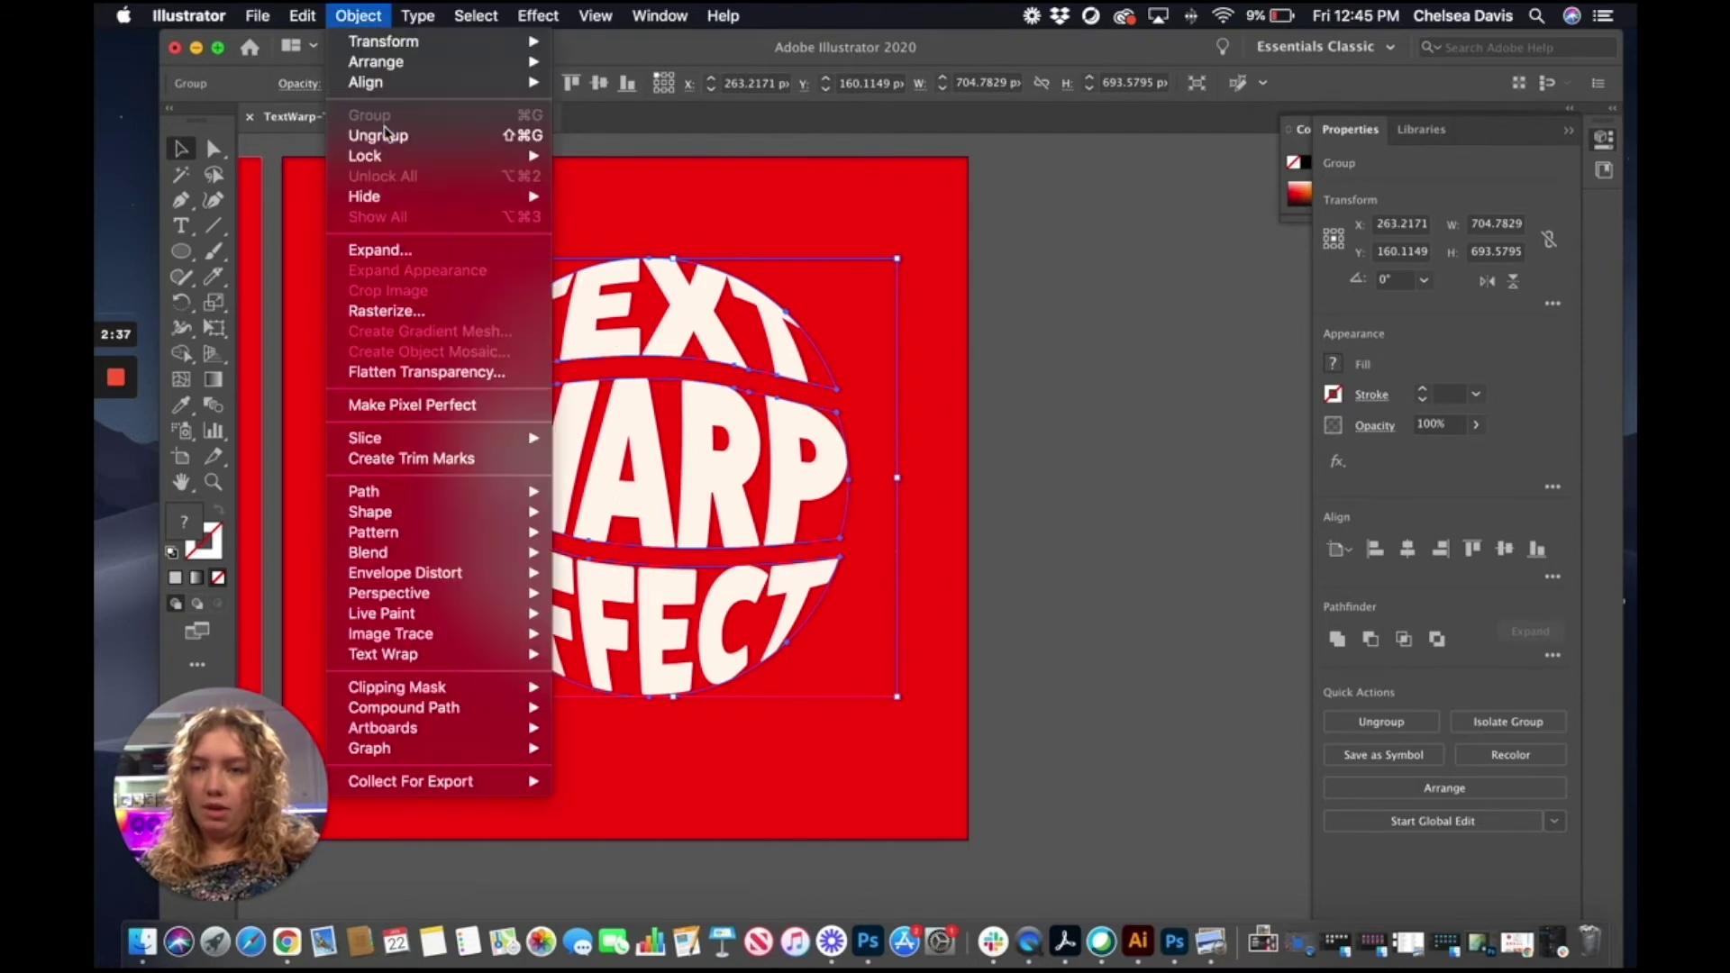
left_click(416, 256)
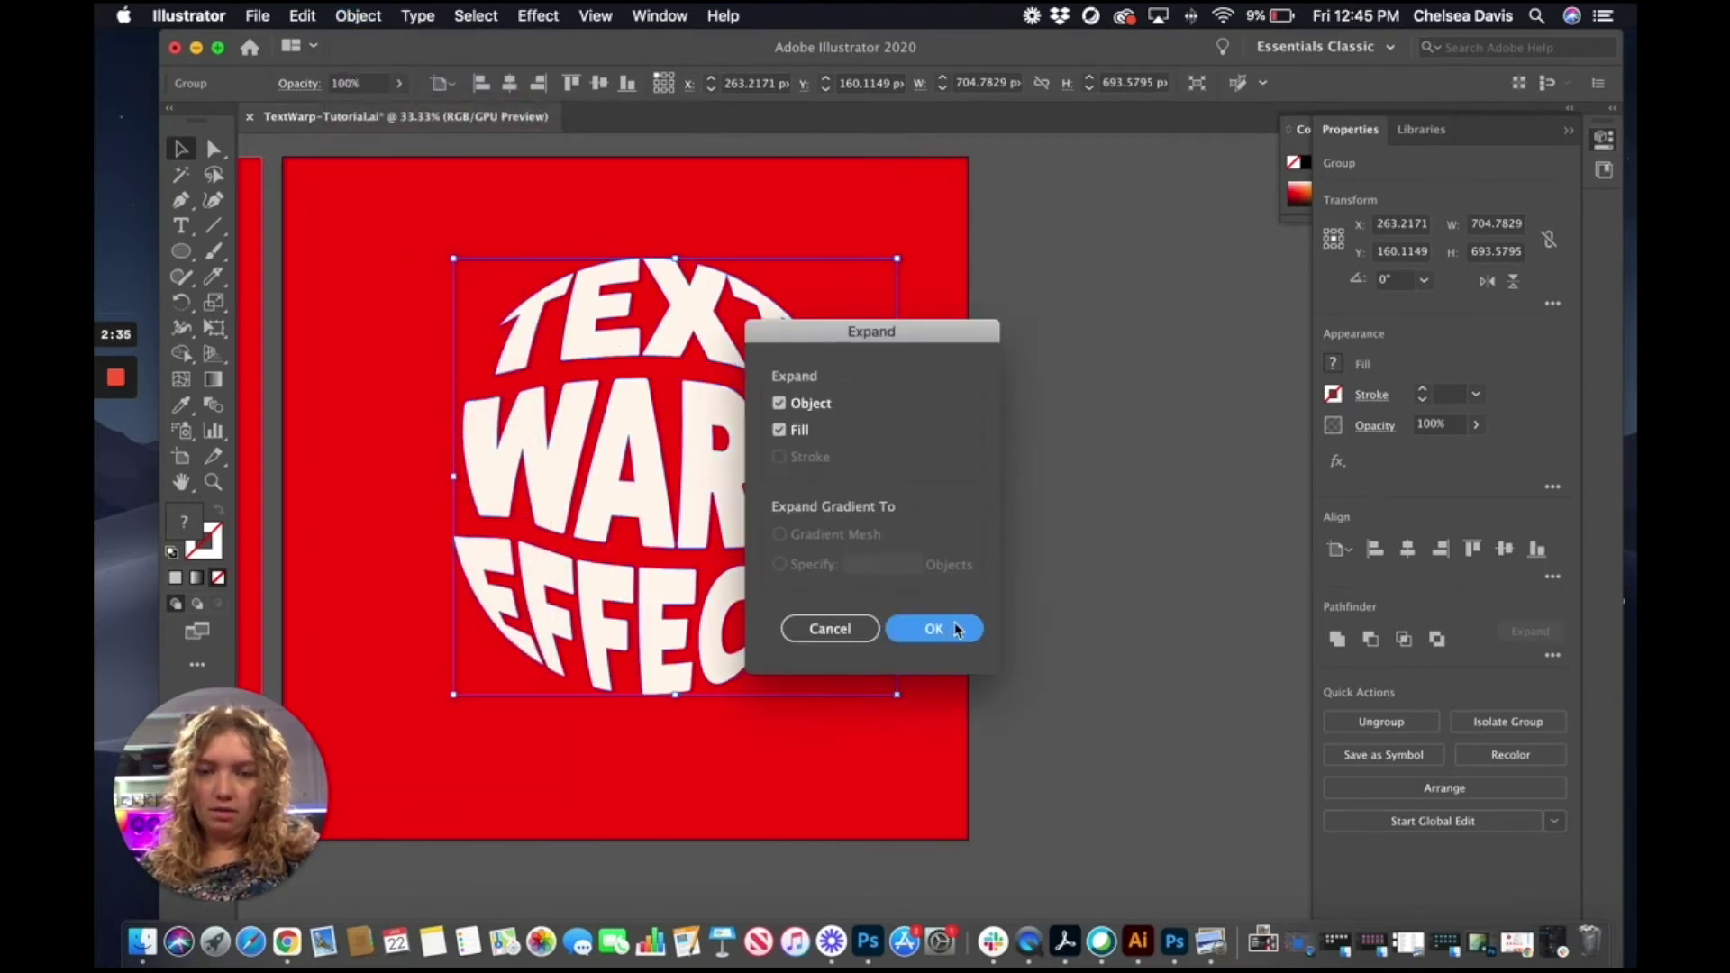
left_click(936, 625)
left_click(873, 483)
left_click(693, 473)
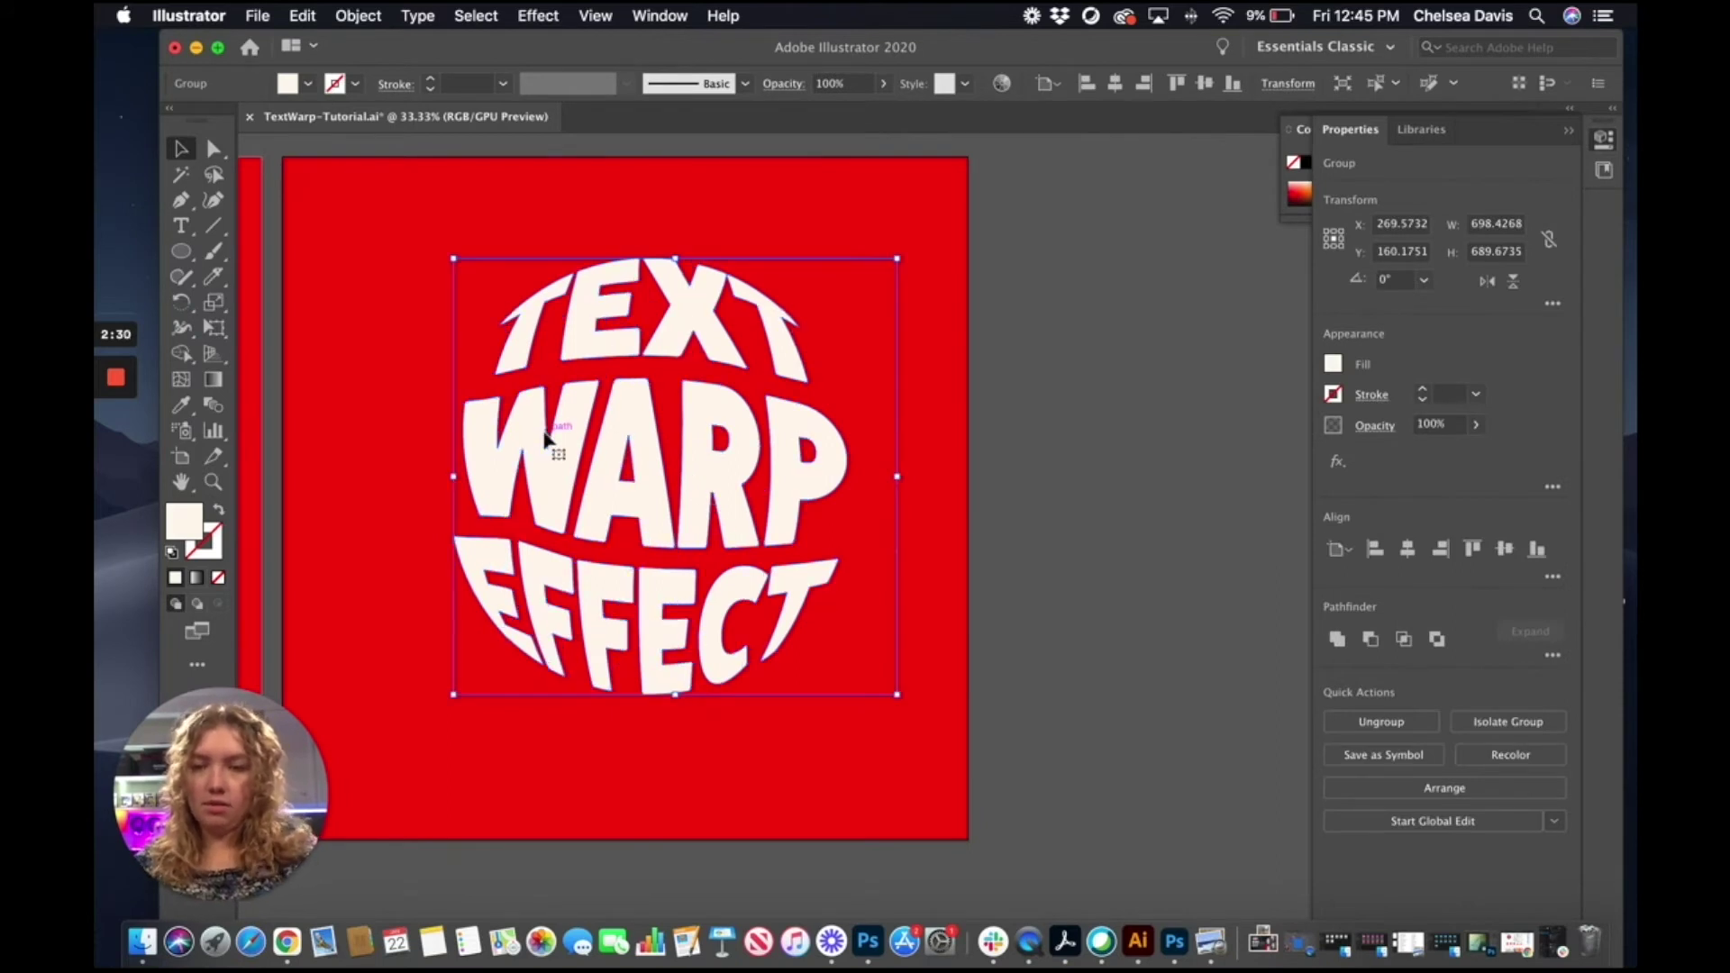
Step: Paste a copy in place, scale it uniformly to 20%, and move it to the sphere's centre
left_click(303, 16)
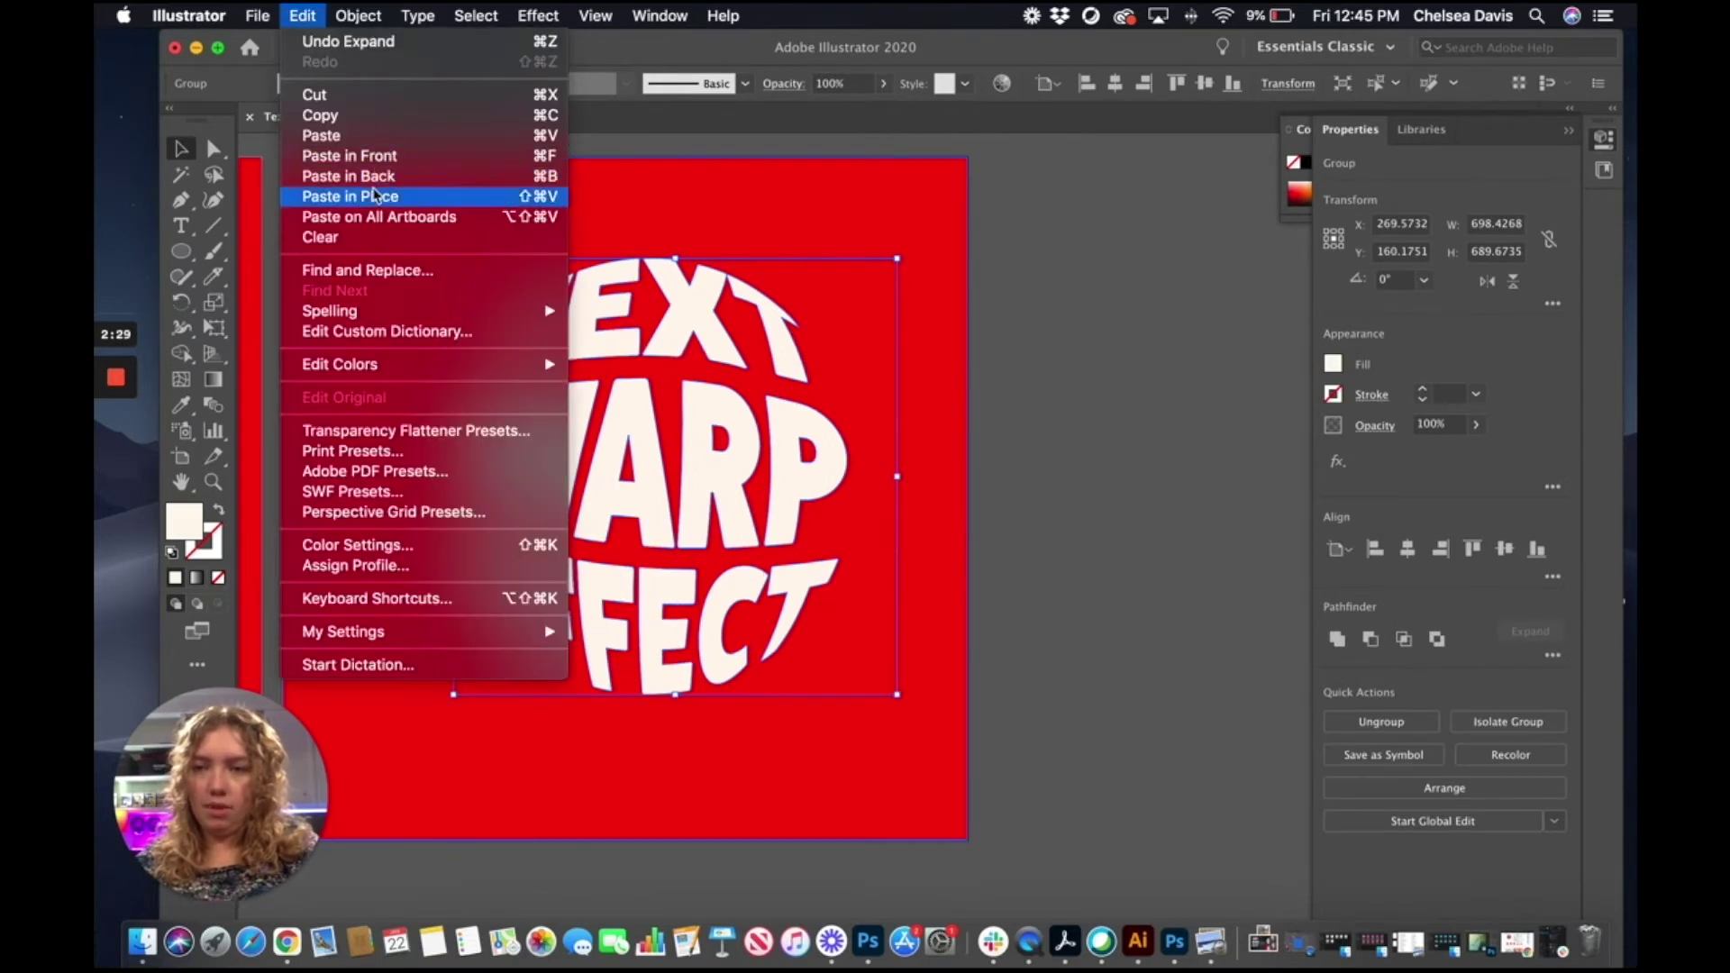
left_click(376, 195)
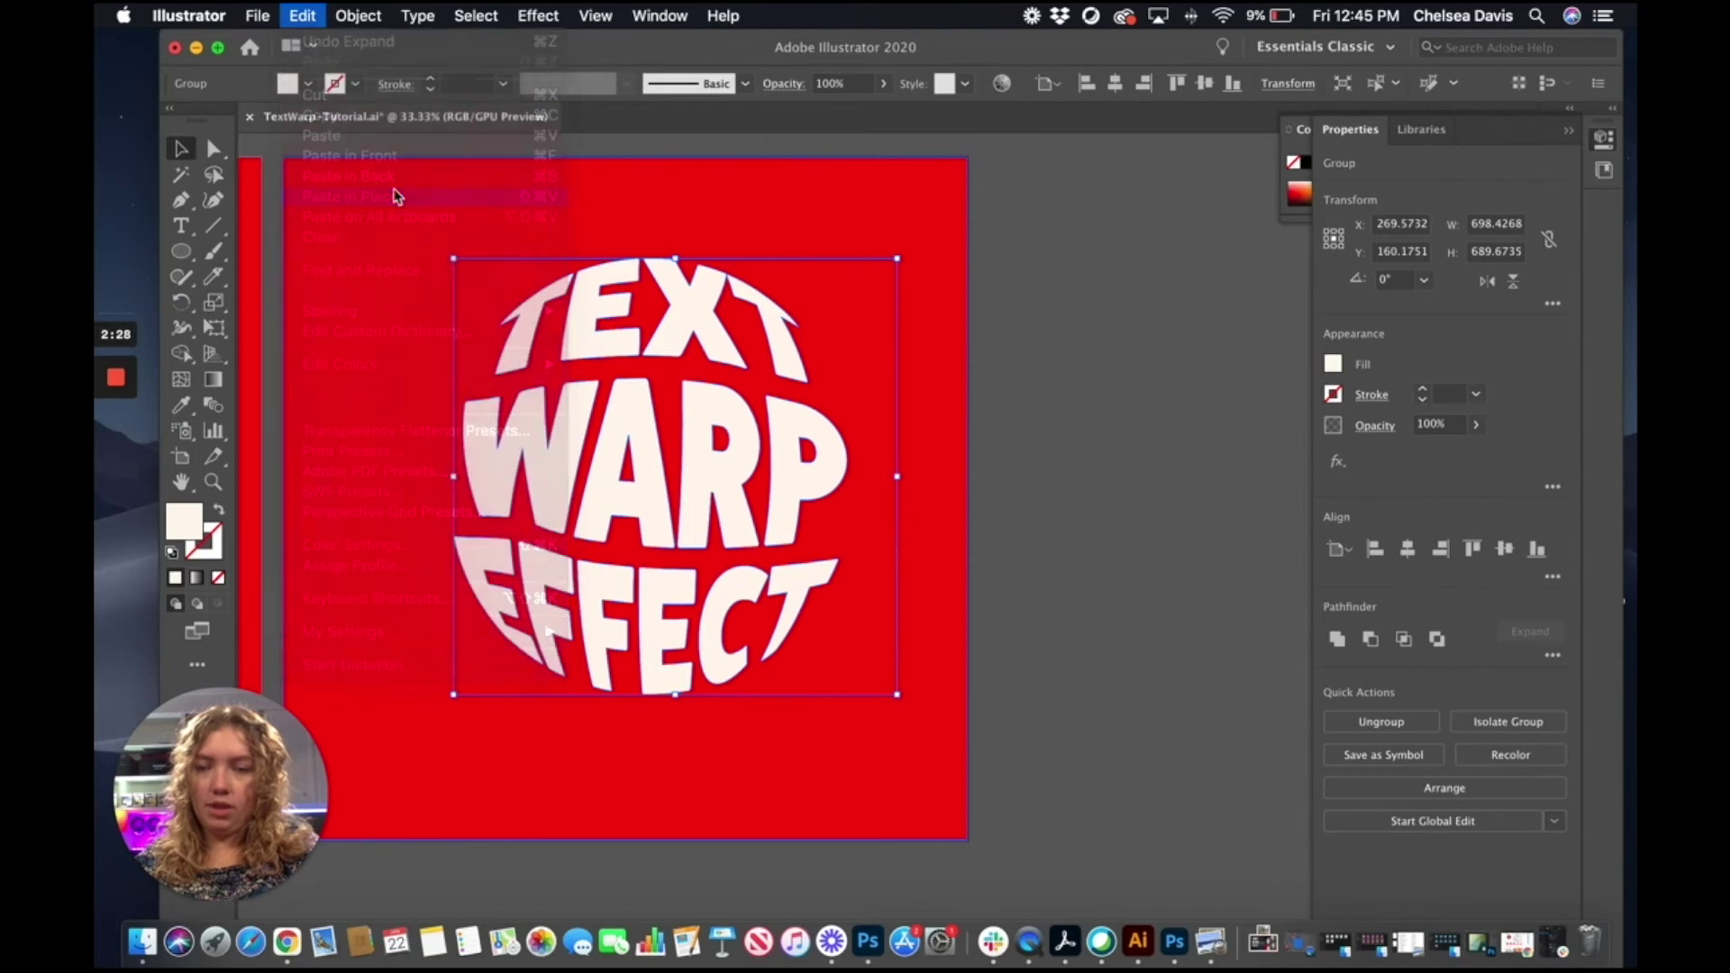
left_click(376, 15)
mouse_move(431, 42)
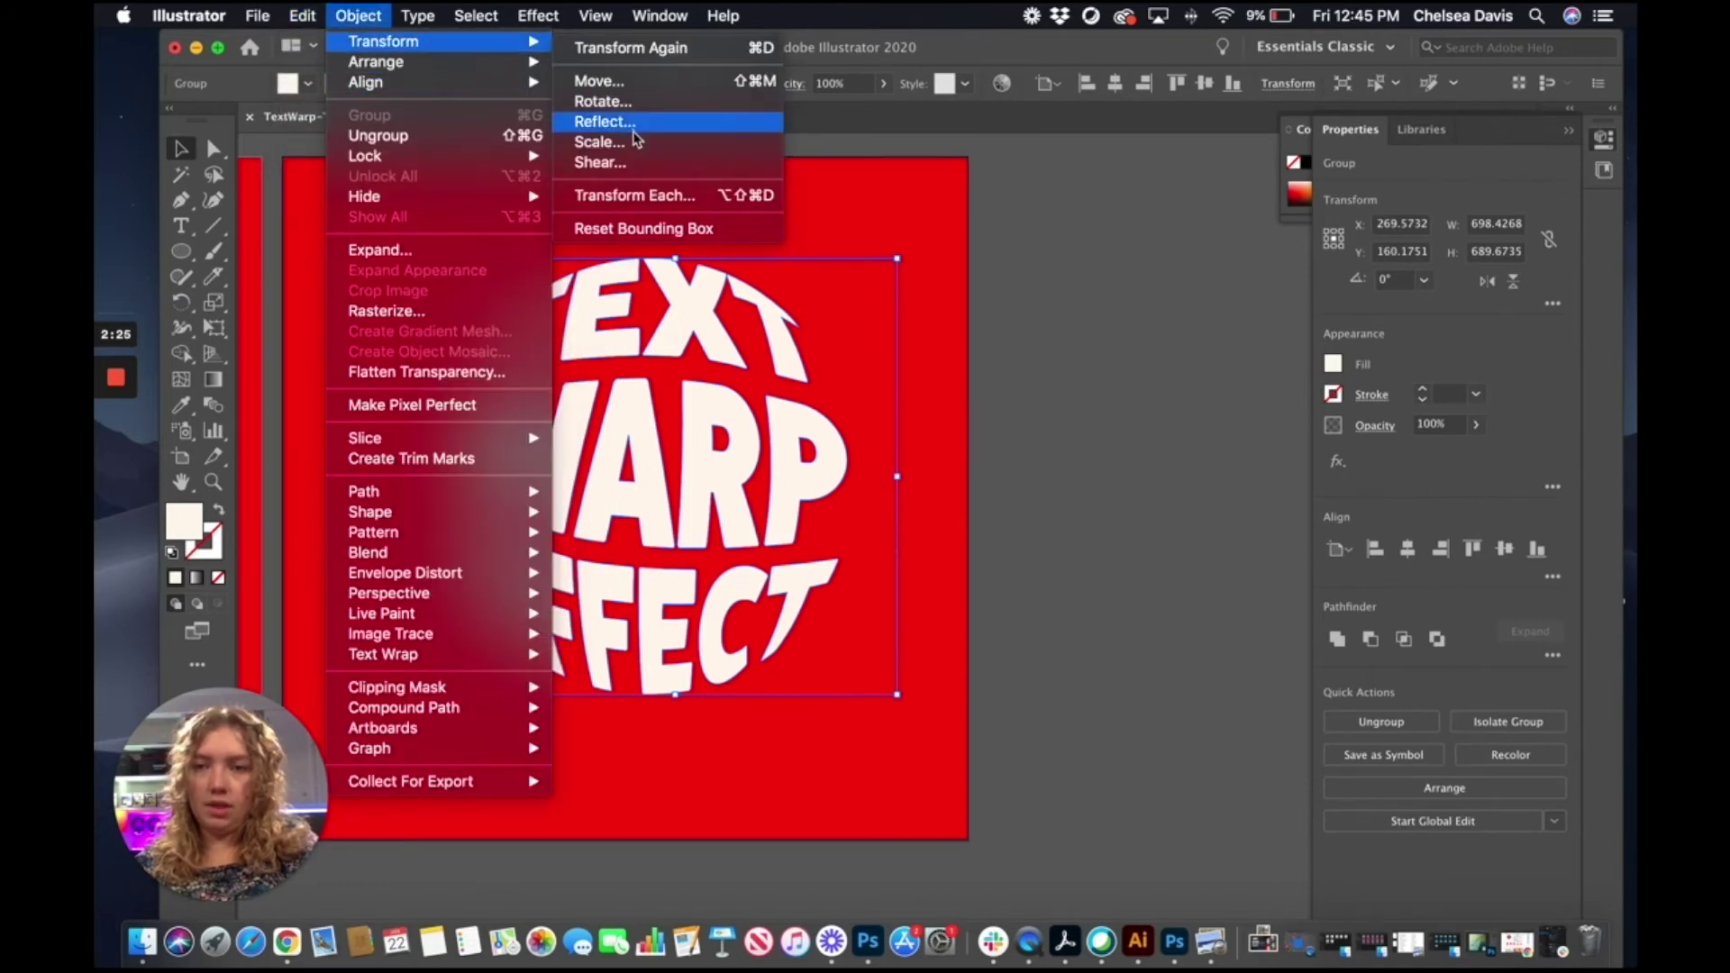
left_click(634, 142)
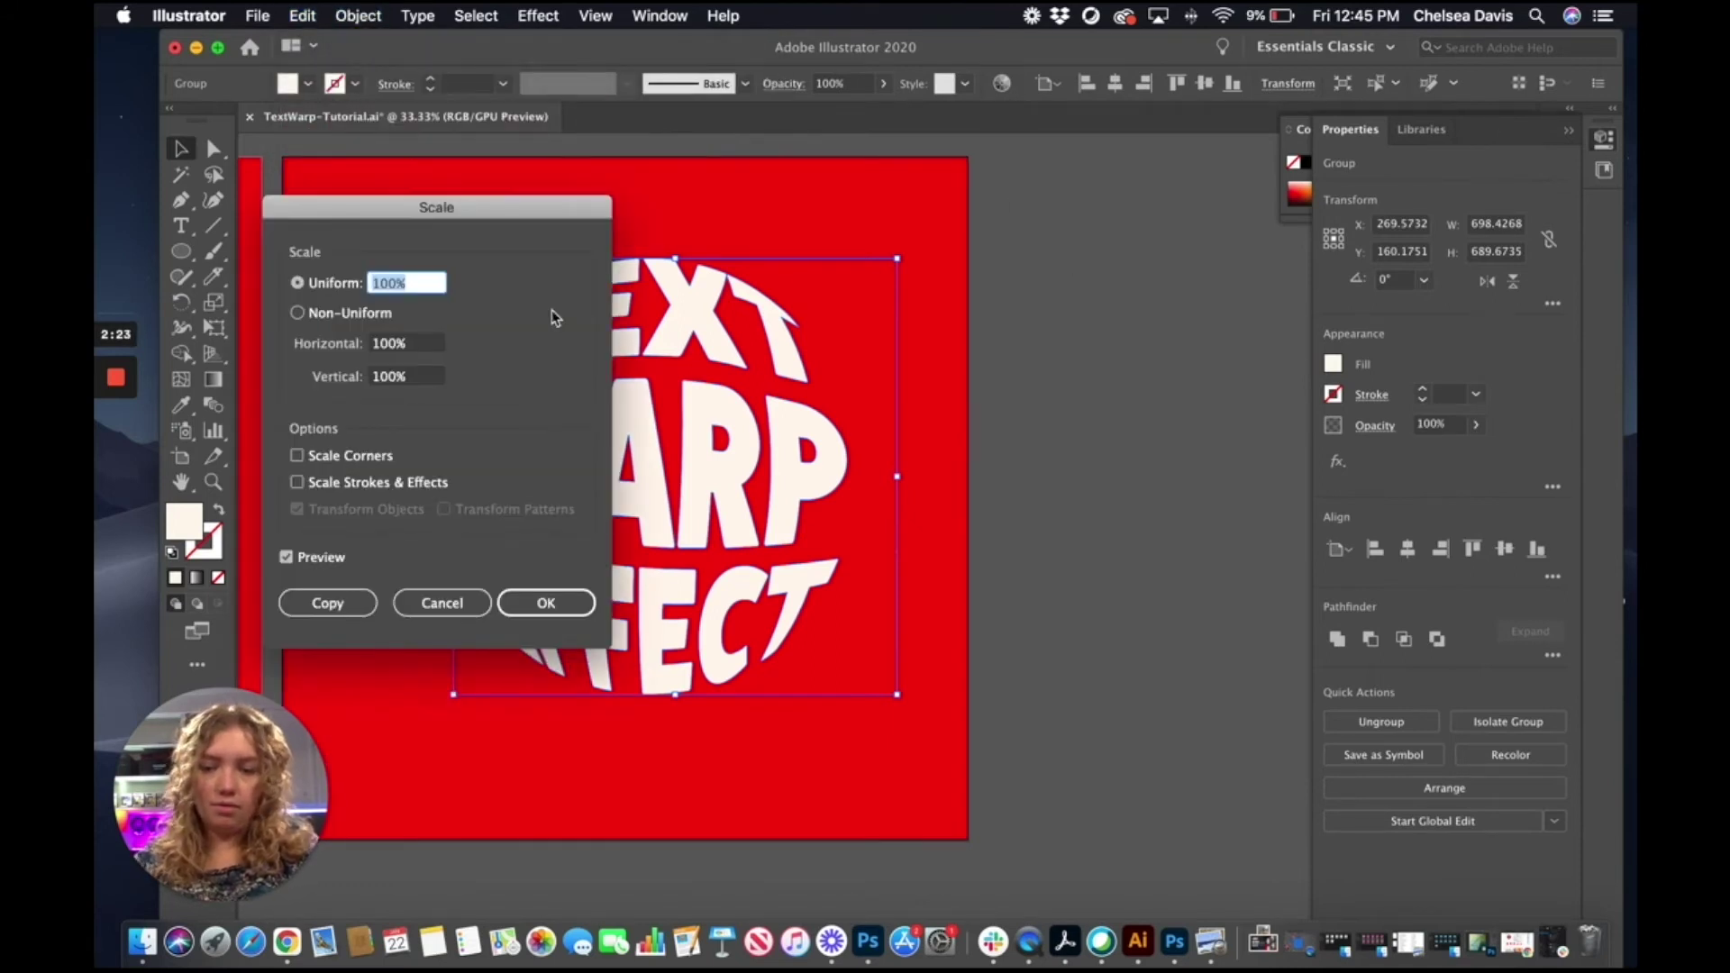
type("20")
left_click(327, 603)
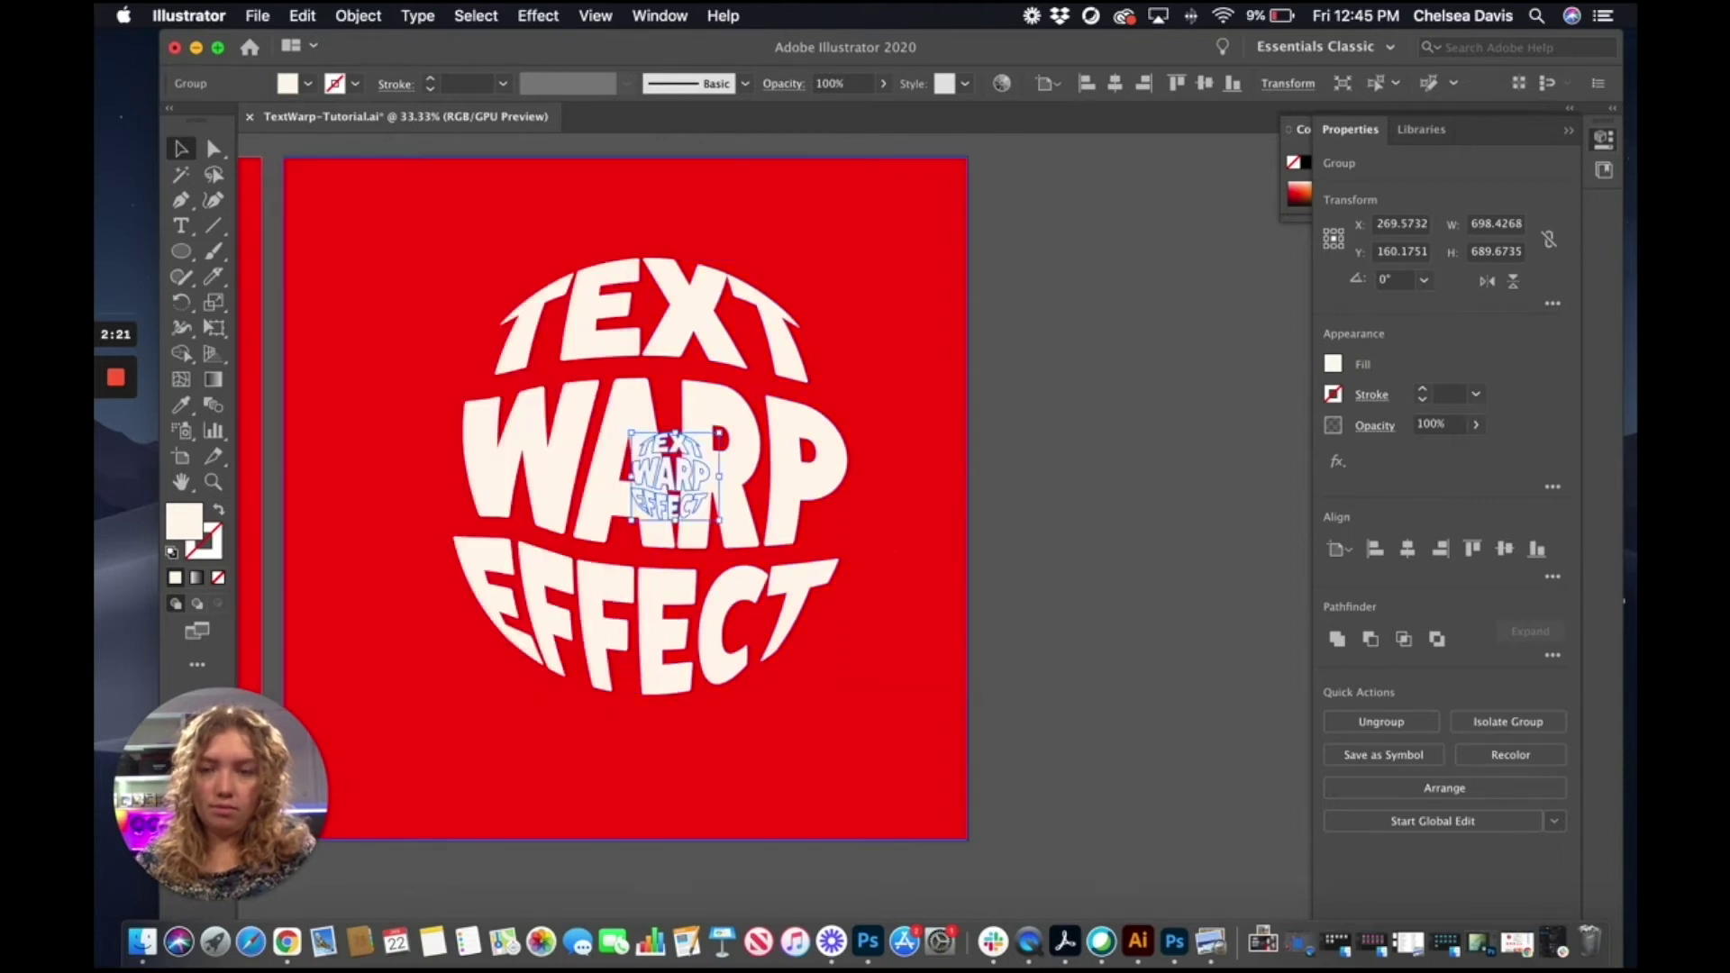
left_click_drag(685, 469, 647, 461)
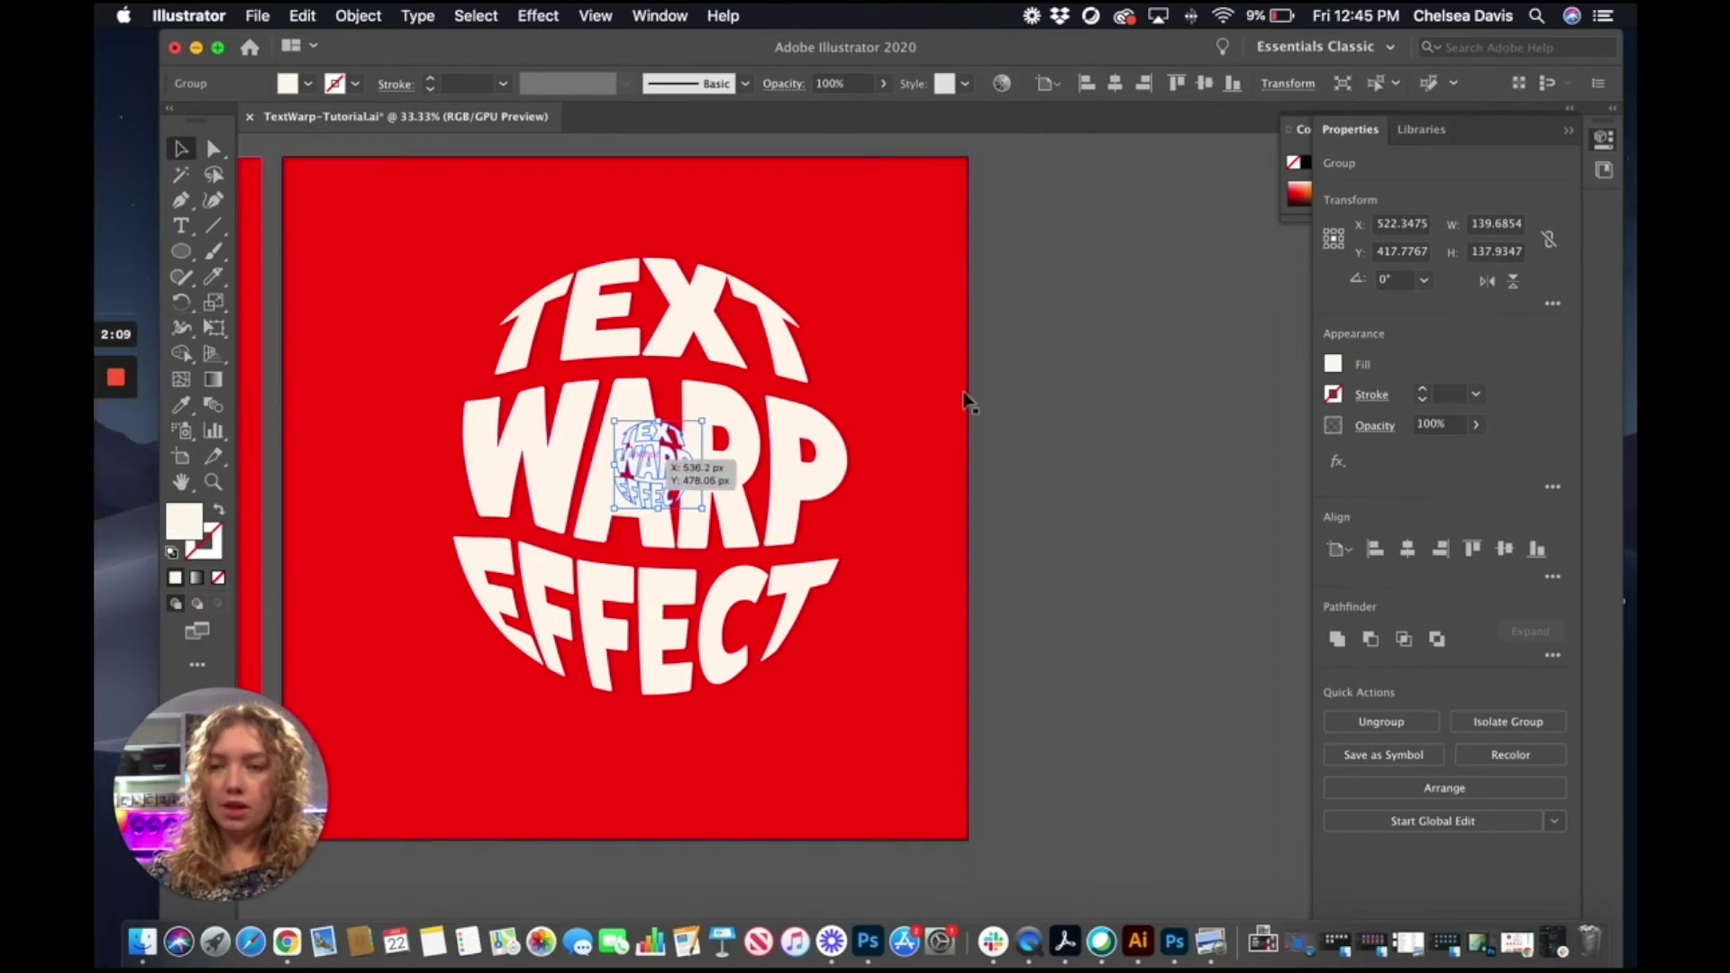
Step: Give the small warped copy the red colour sampled with the Eyedropper
left_click(183, 481)
left_click_drag(925, 315, 942, 386)
left_click(185, 409)
left_click(844, 150)
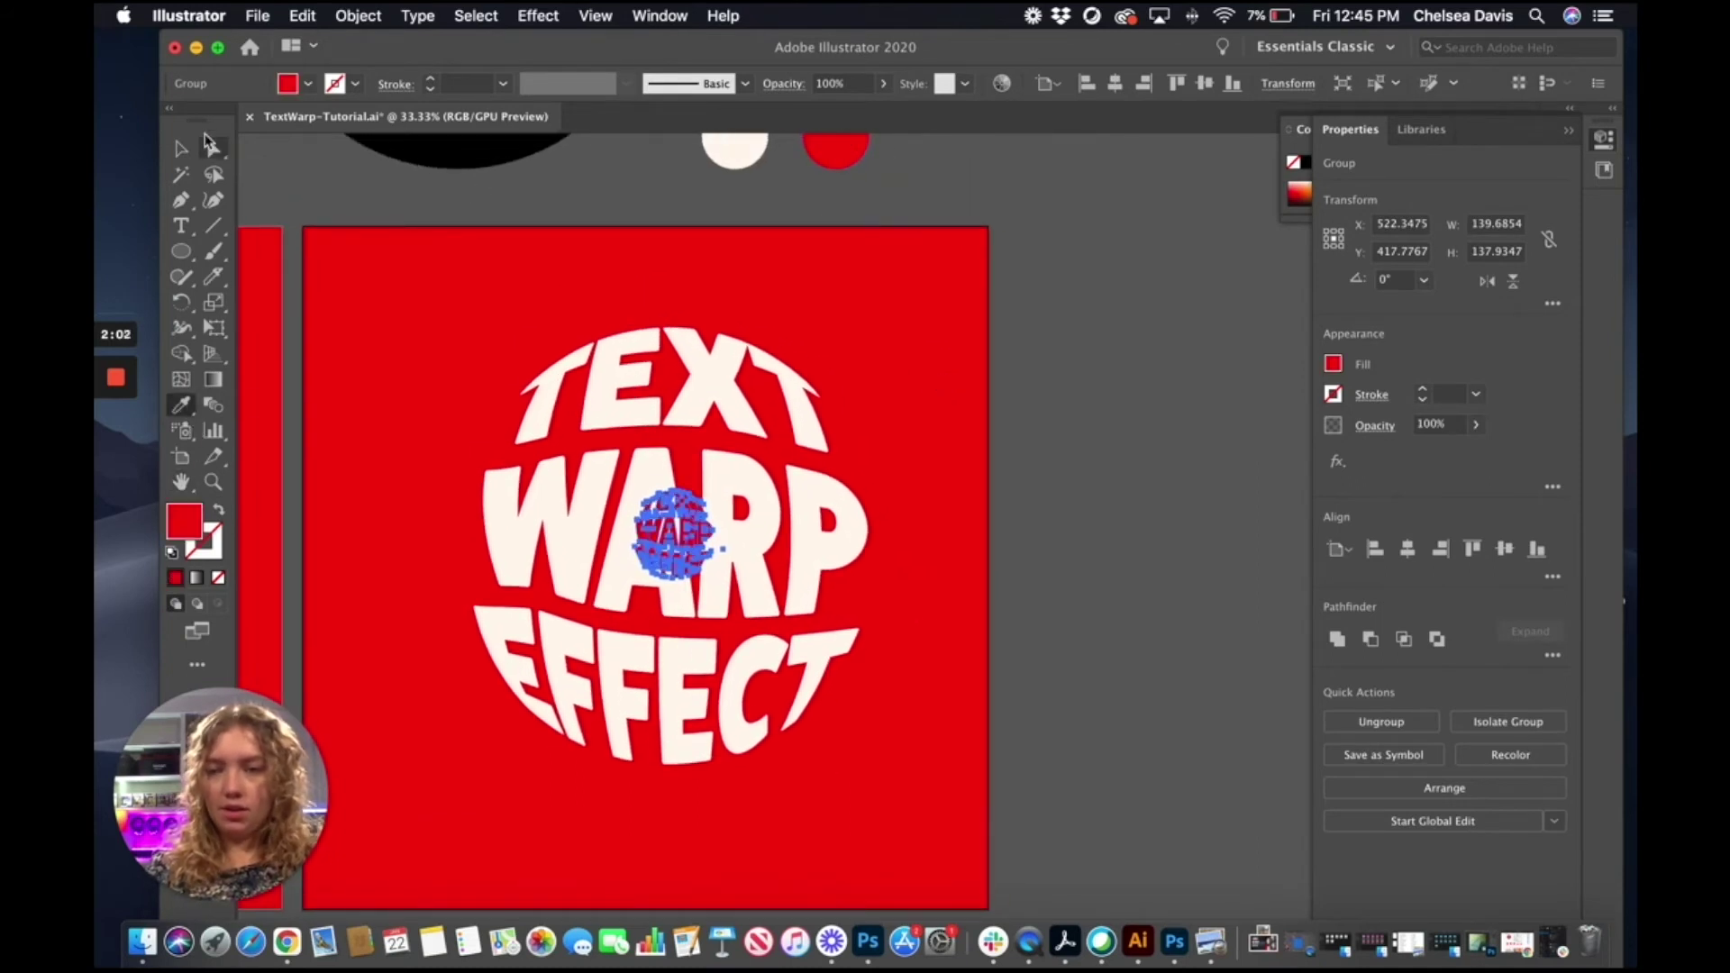
left_click(180, 149)
Step: Shift the view up slightly and return to the Selection tool to arrange the copy
left_click(182, 481)
left_click_drag(777, 421, 777, 386)
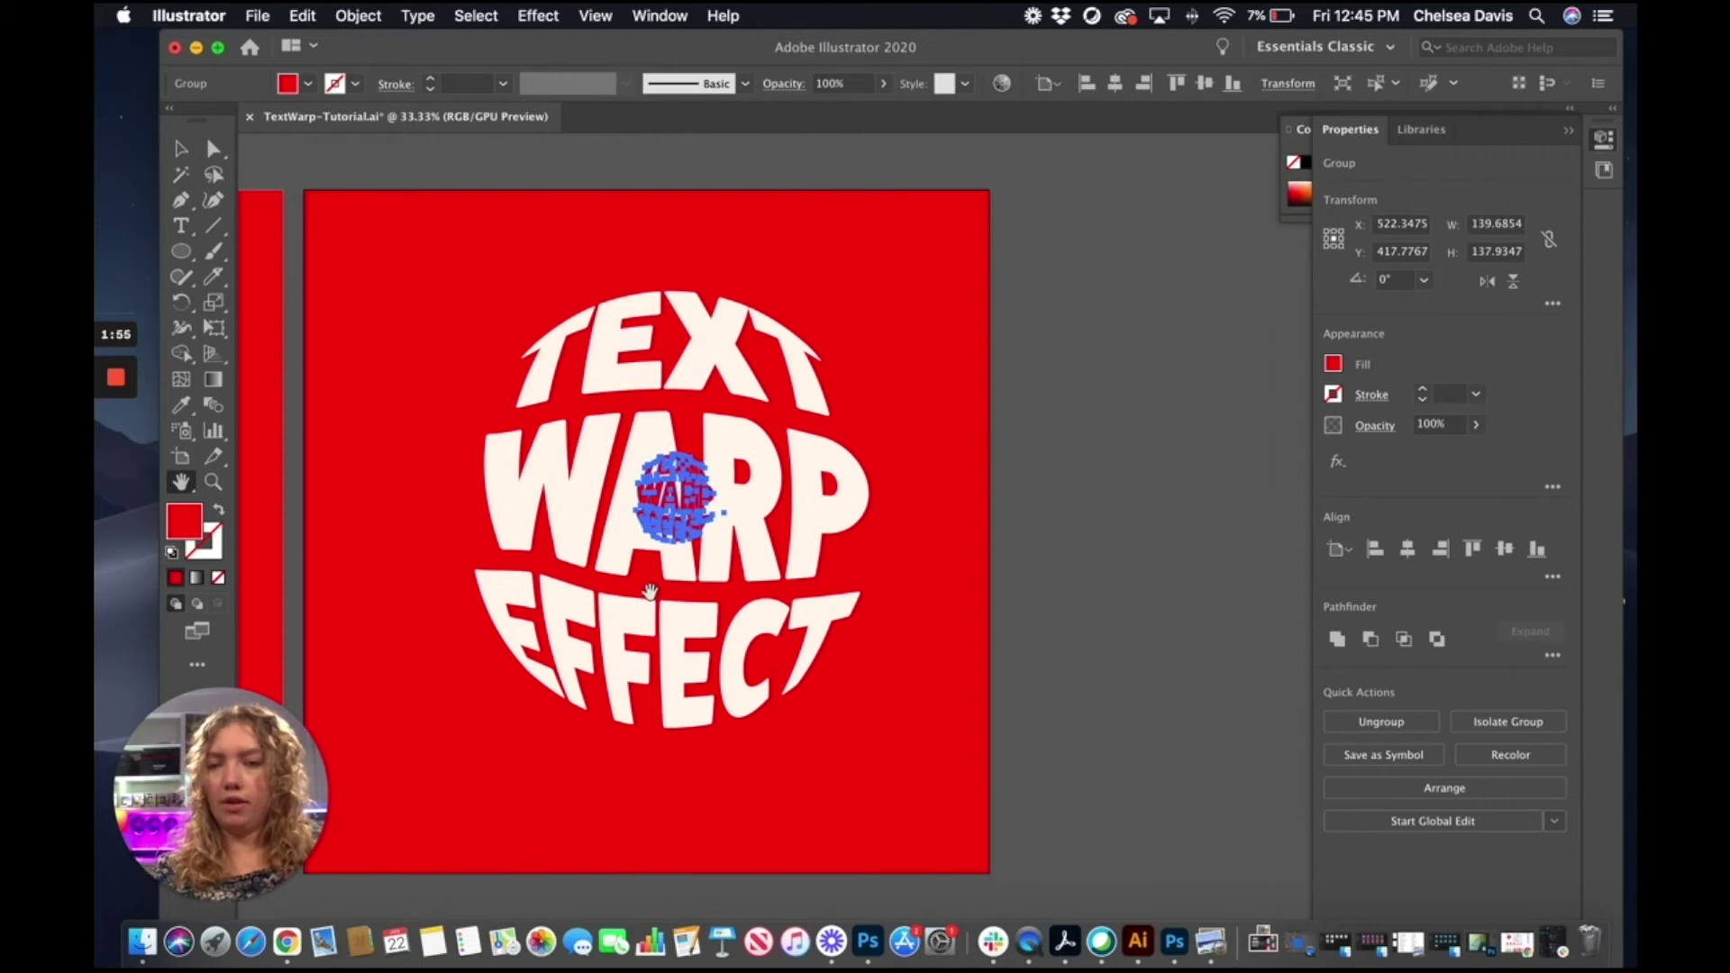
left_click(180, 148)
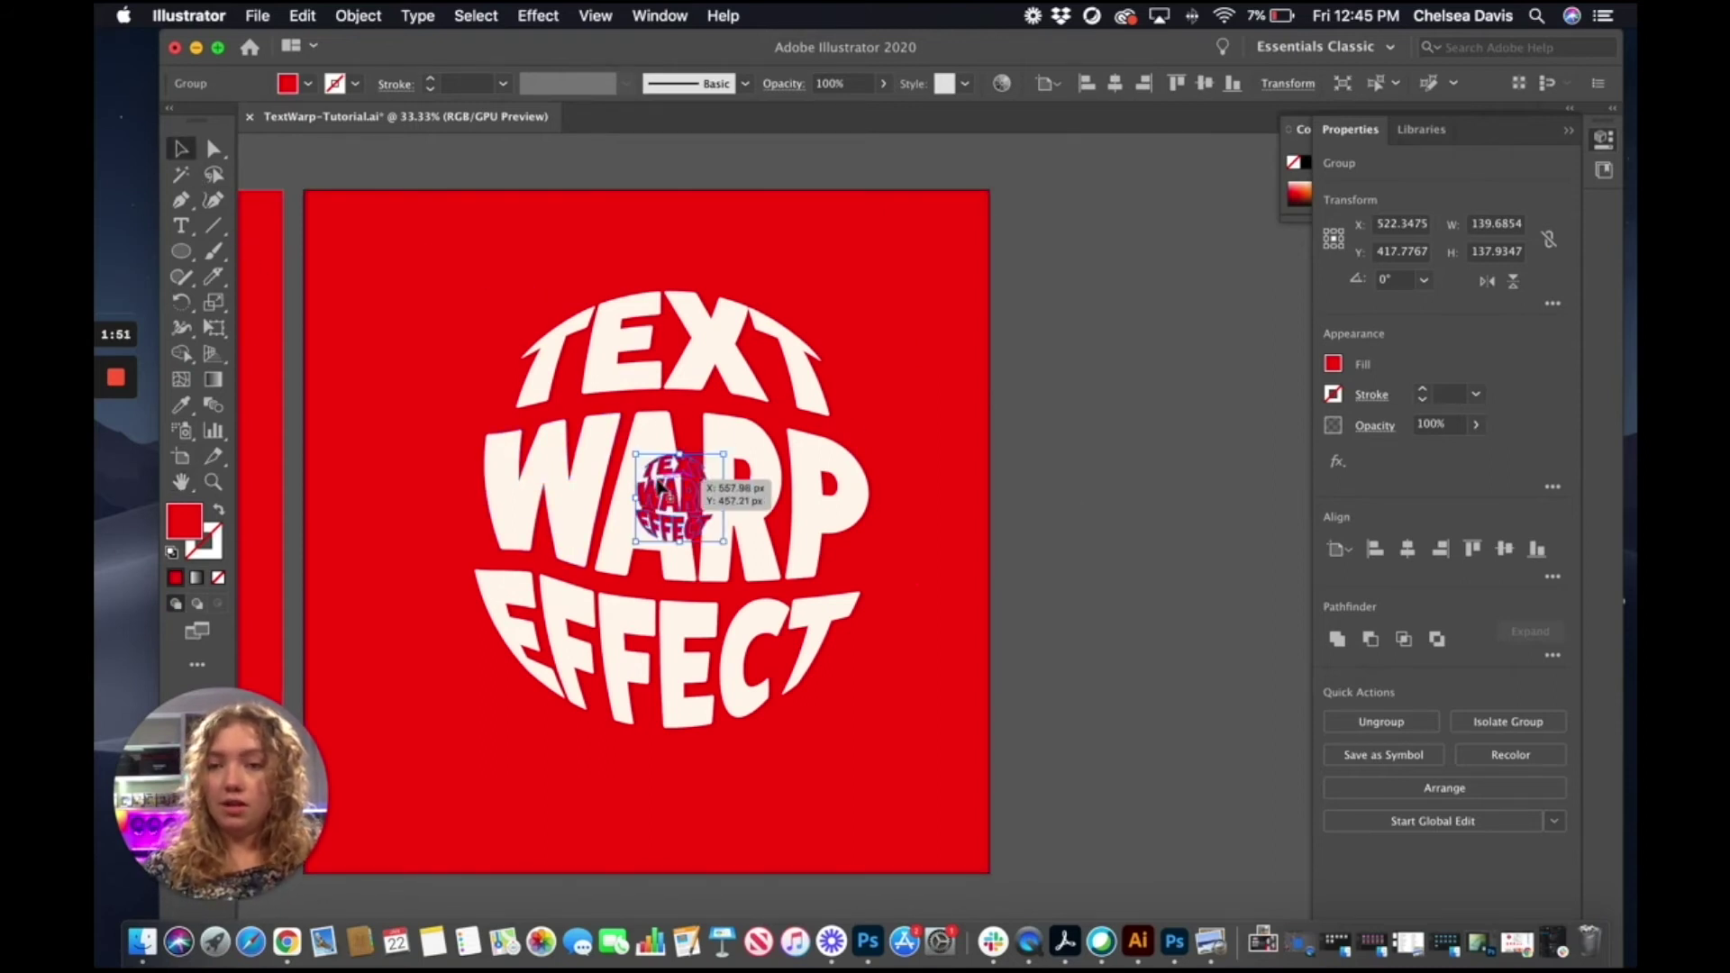
left_click(357, 27)
Step: Send the small warped copy to the back, behind the large lettering
mouse_move(397, 61)
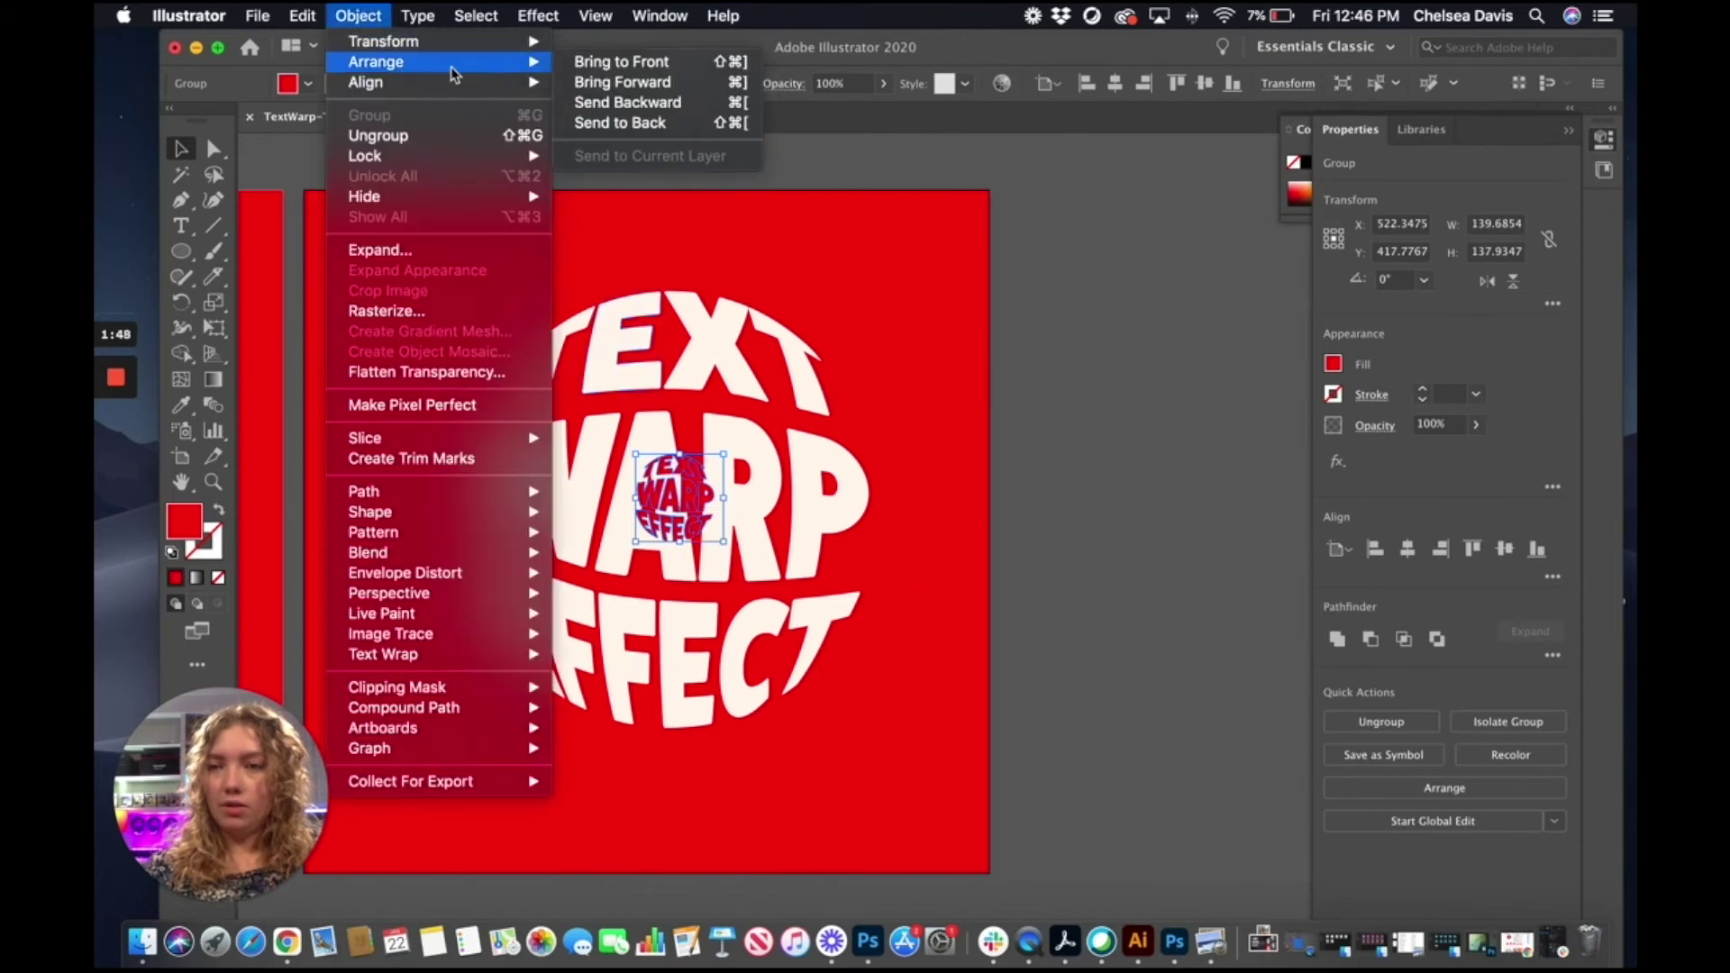
left_click(611, 124)
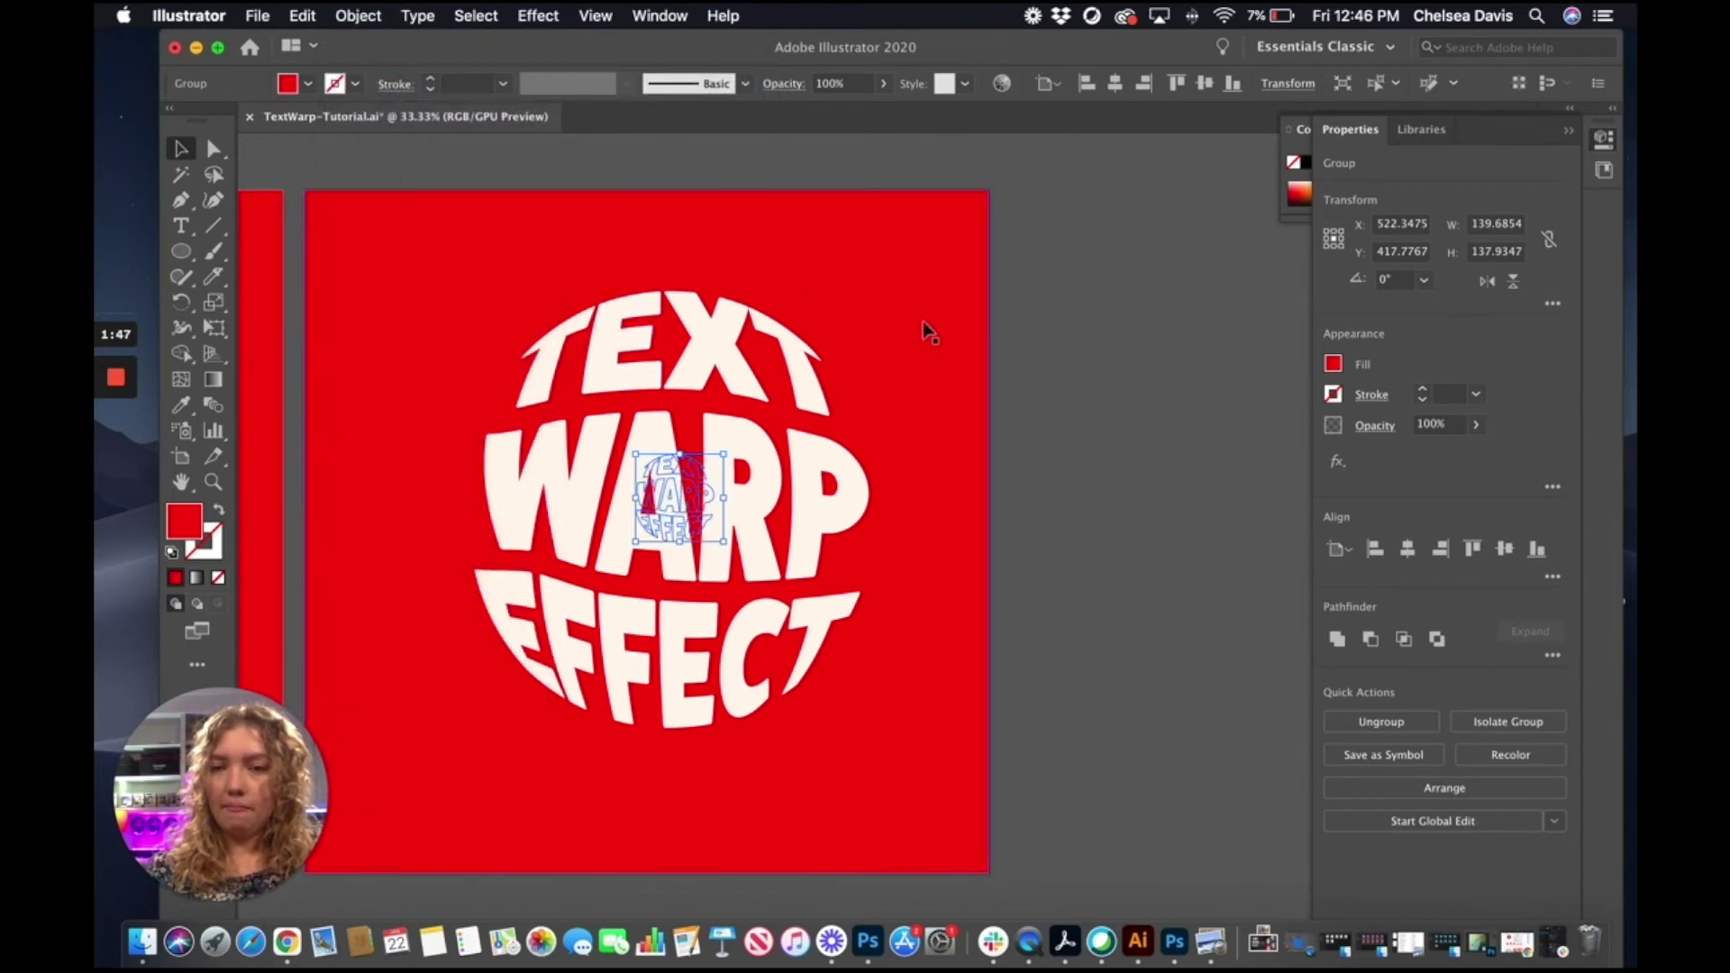
left_click(1132, 301)
Step: Select the red background rectangle and send it to the very back
left_click(925, 273)
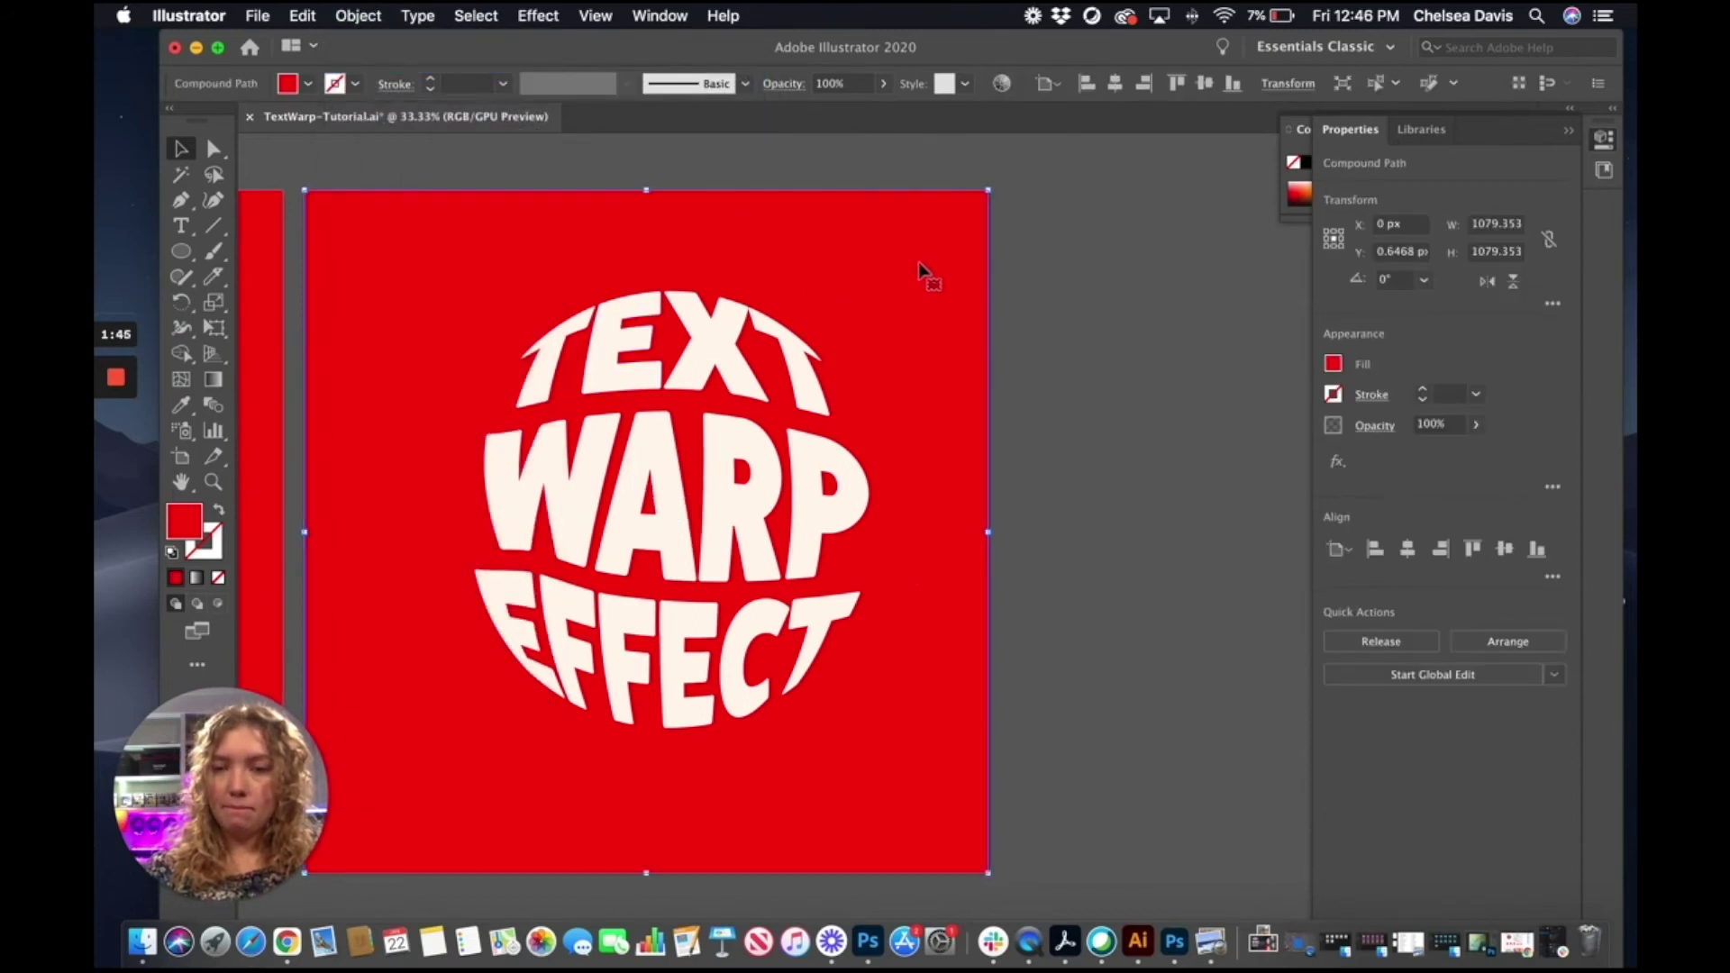
left_click(371, 15)
mouse_move(396, 61)
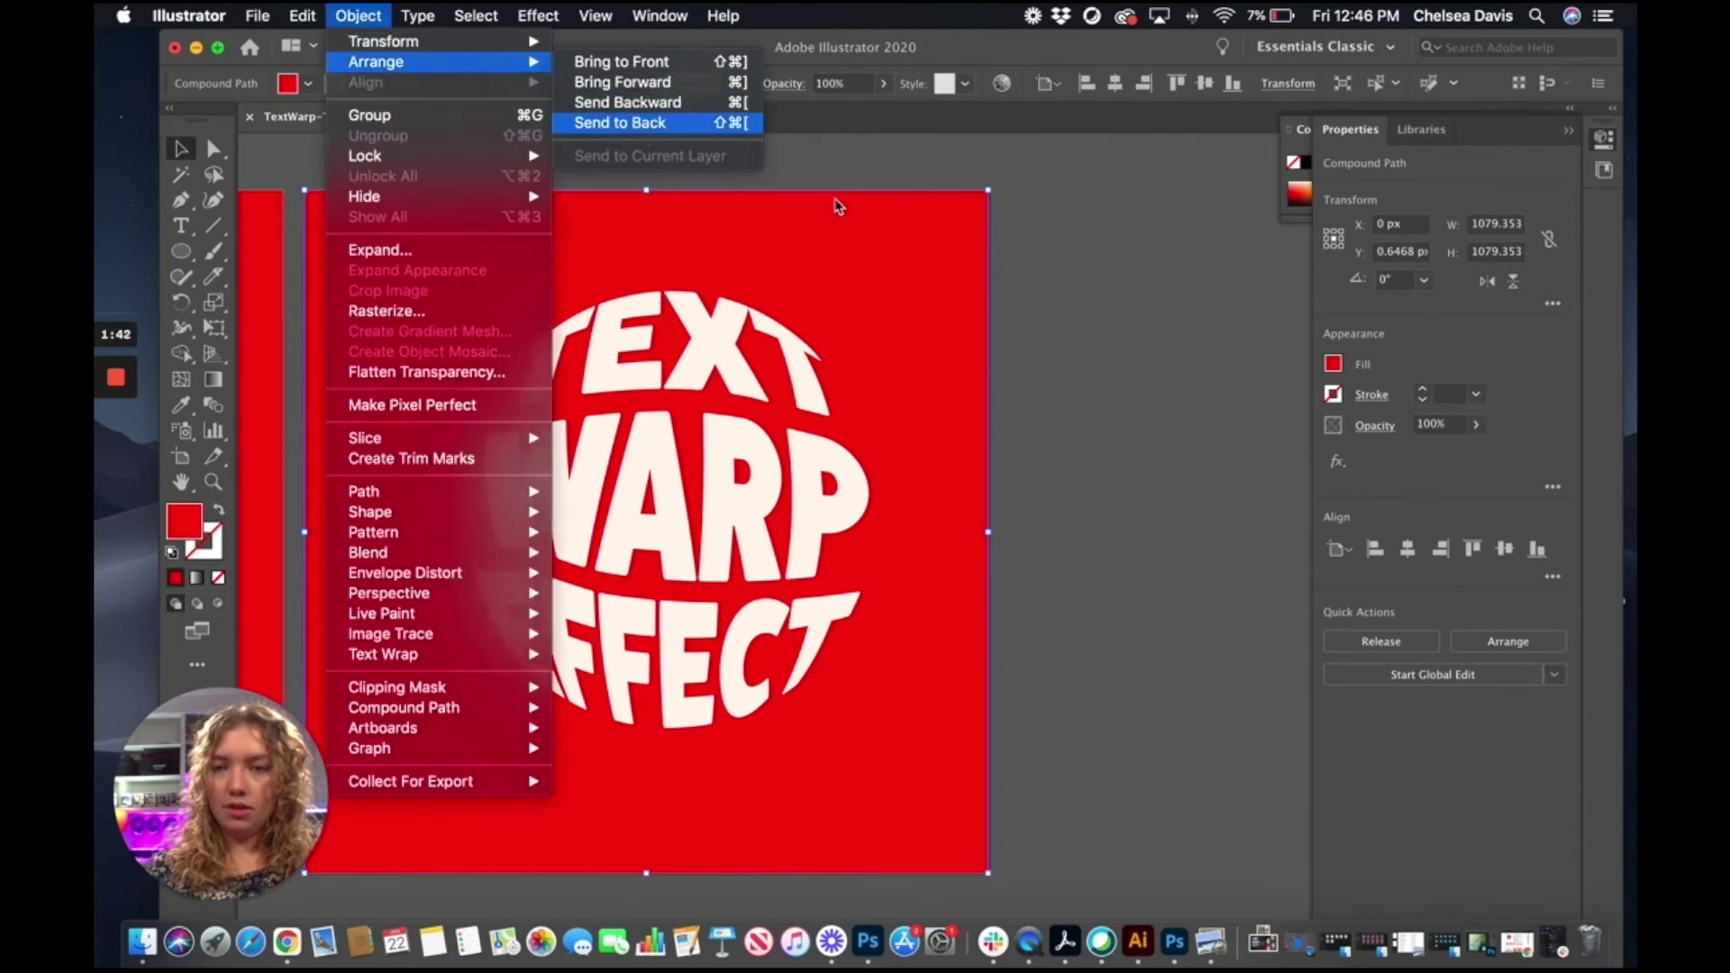
left_click(1062, 328)
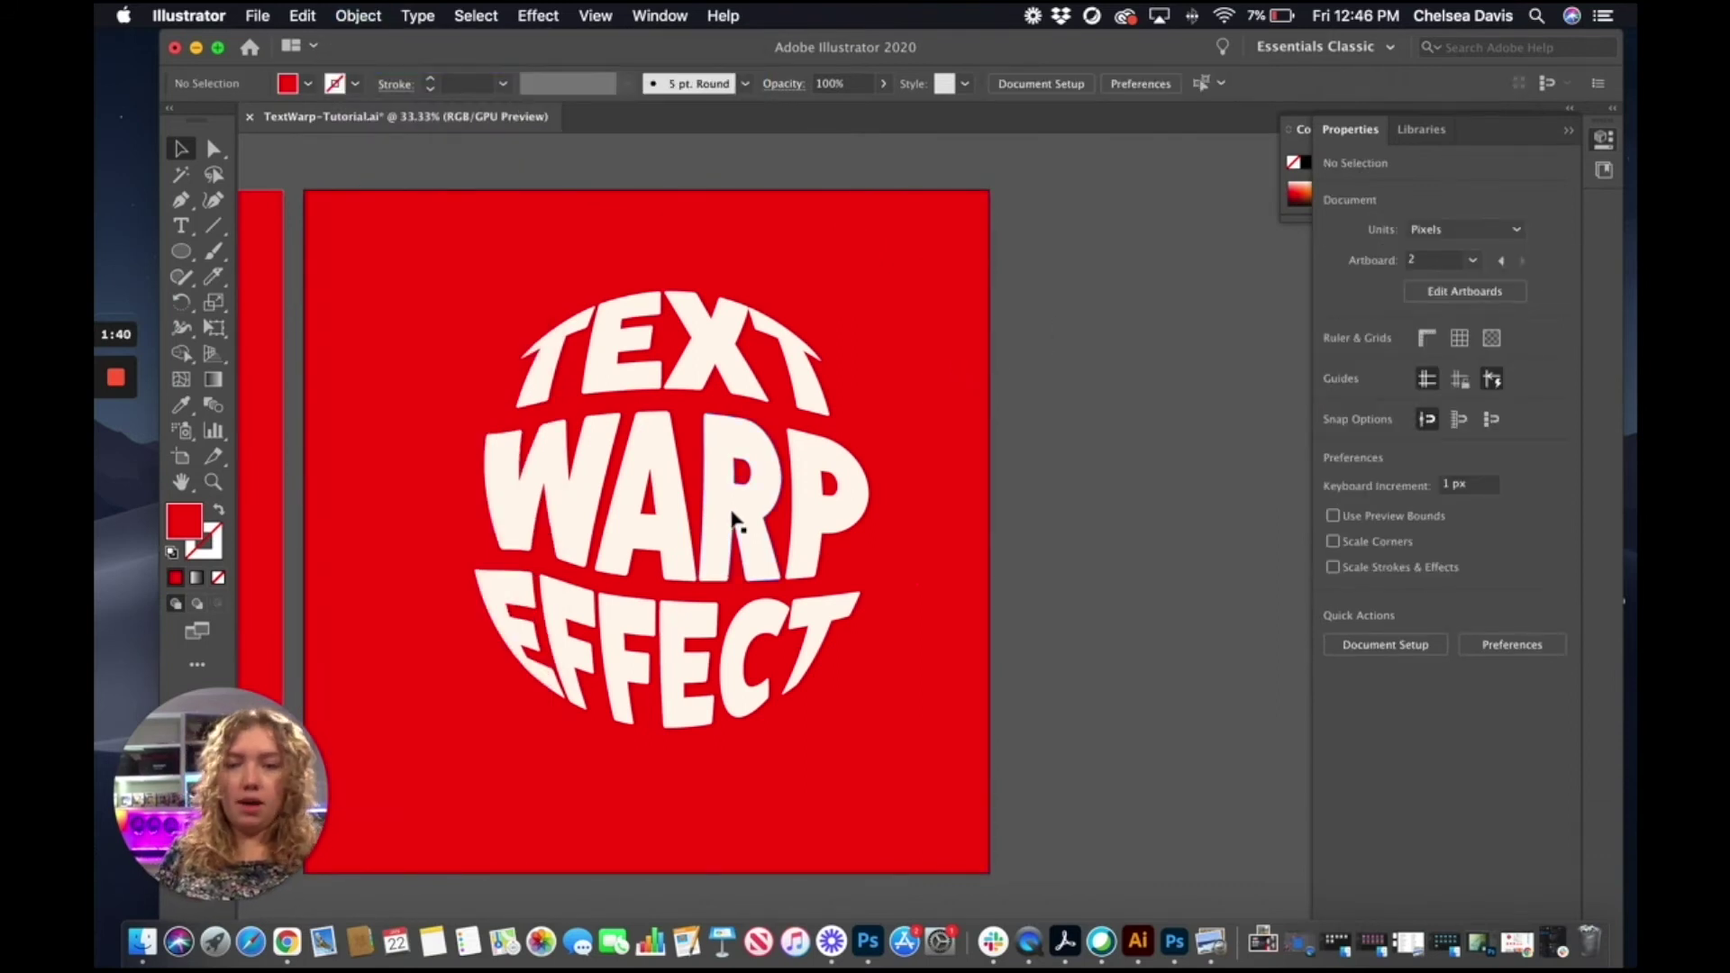
Step: Set Blend Options spacing to Specified Steps 100 for both text groups, then undo the blend
left_click(571, 309)
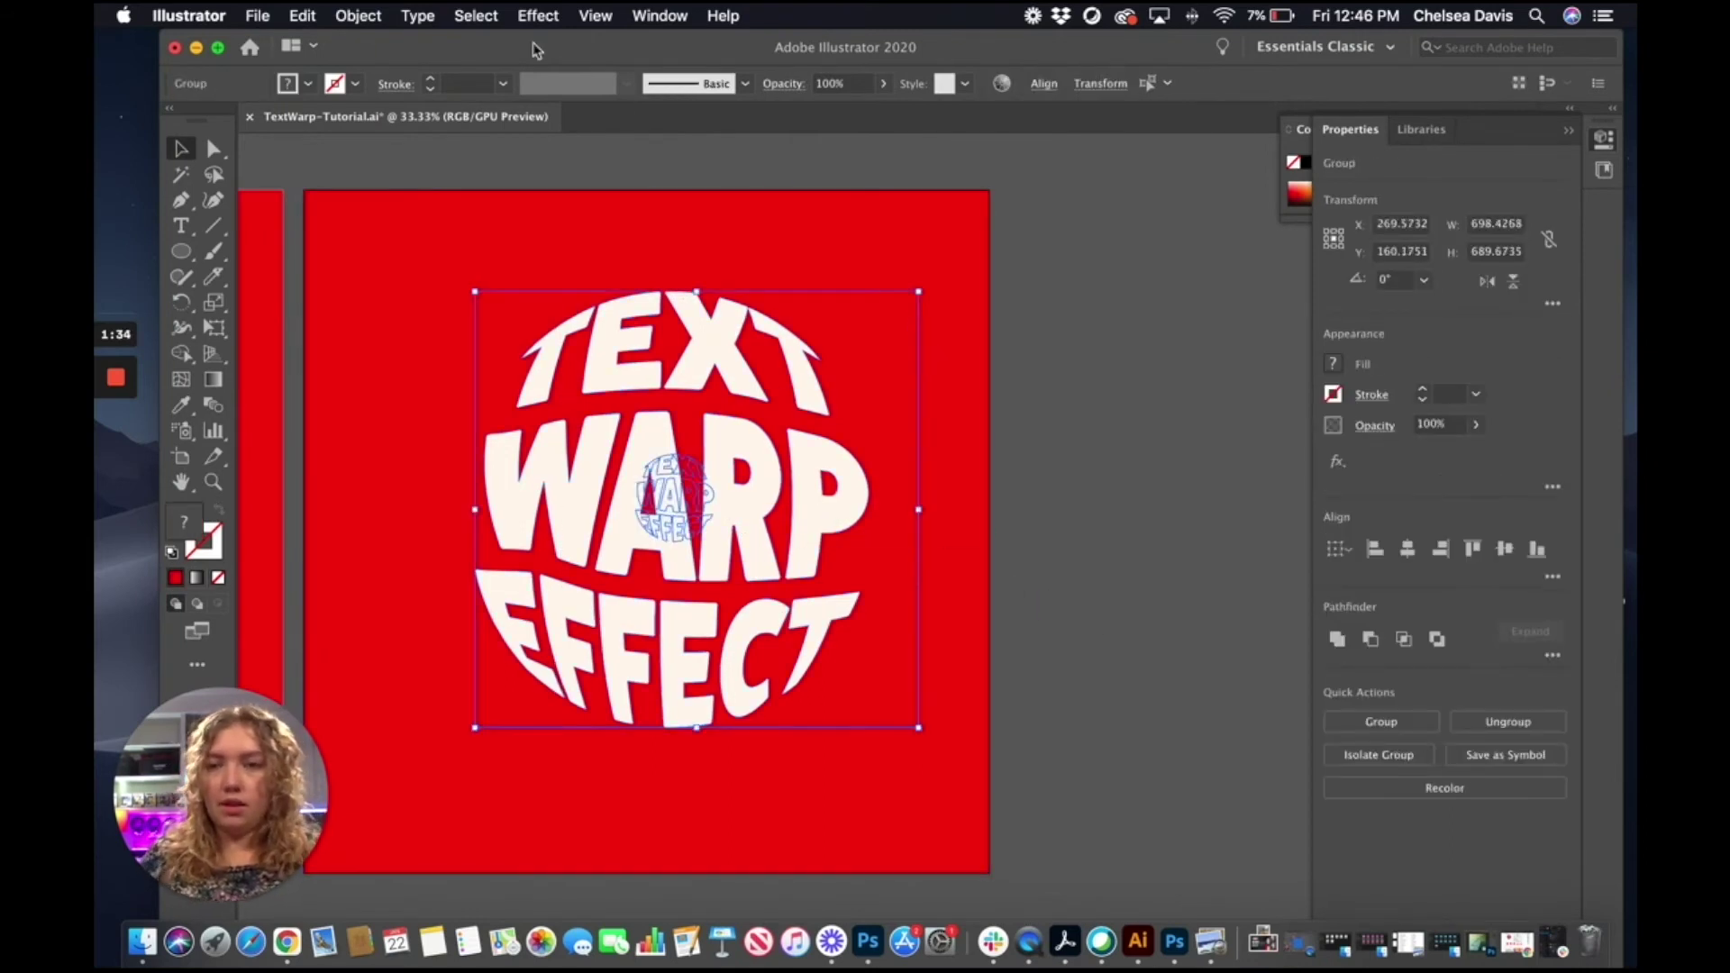
left_click(373, 17)
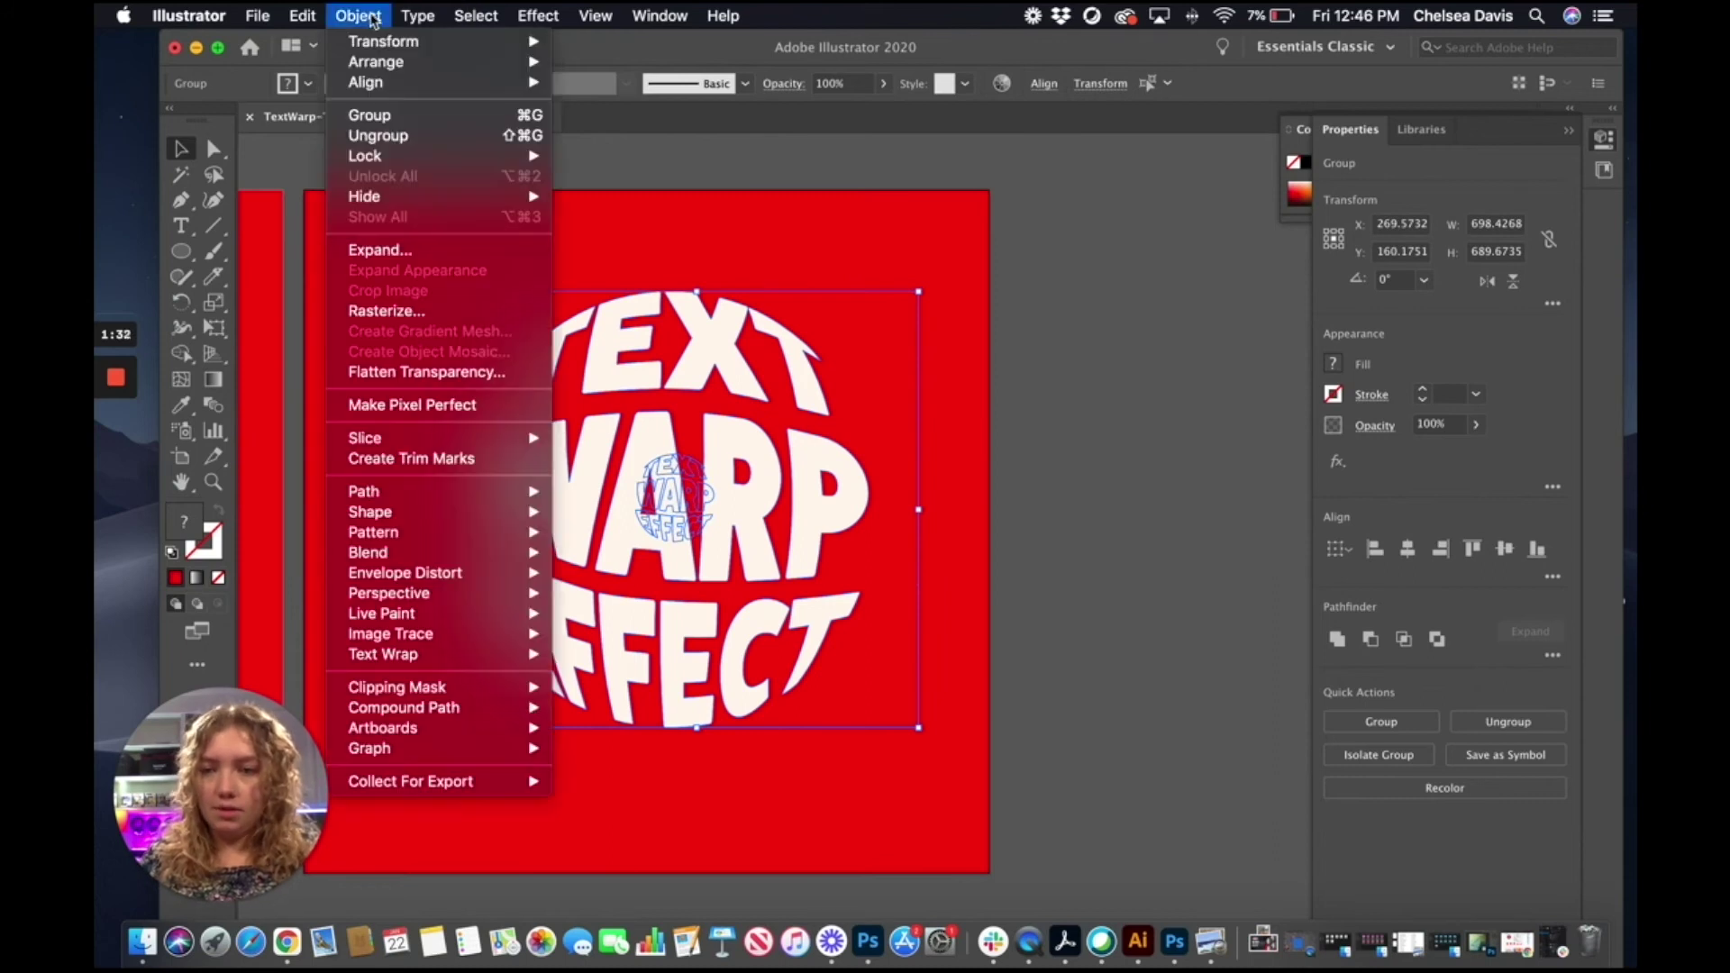
mouse_move(521, 559)
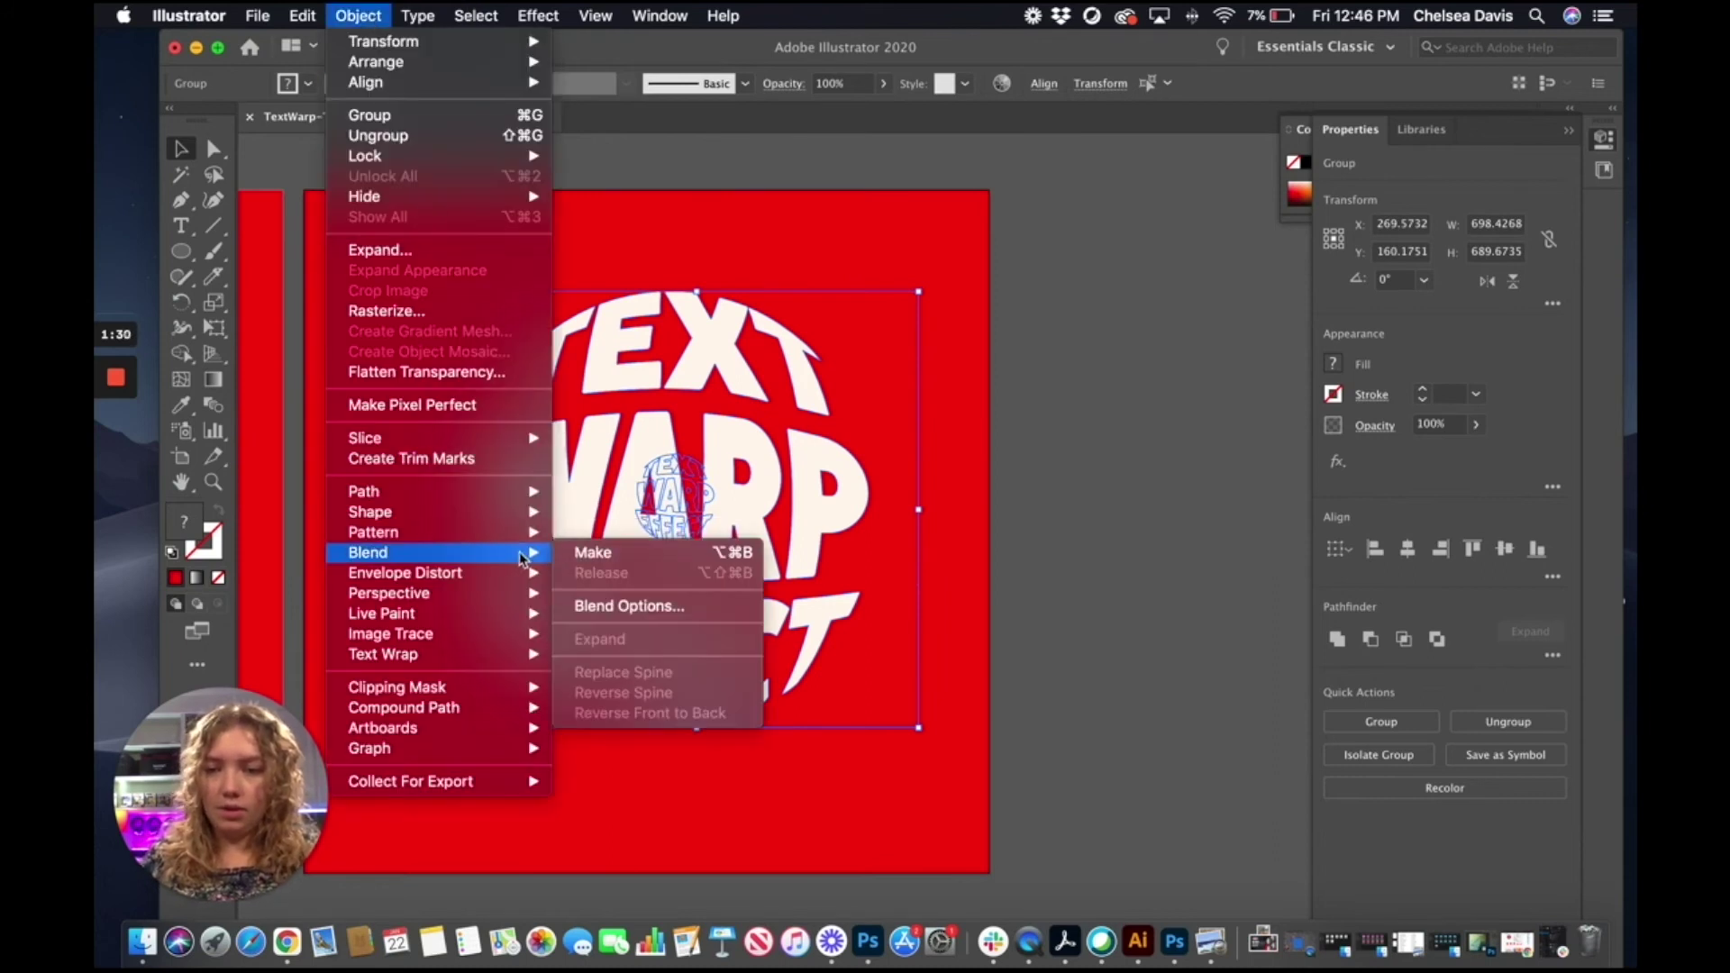
left_click(630, 607)
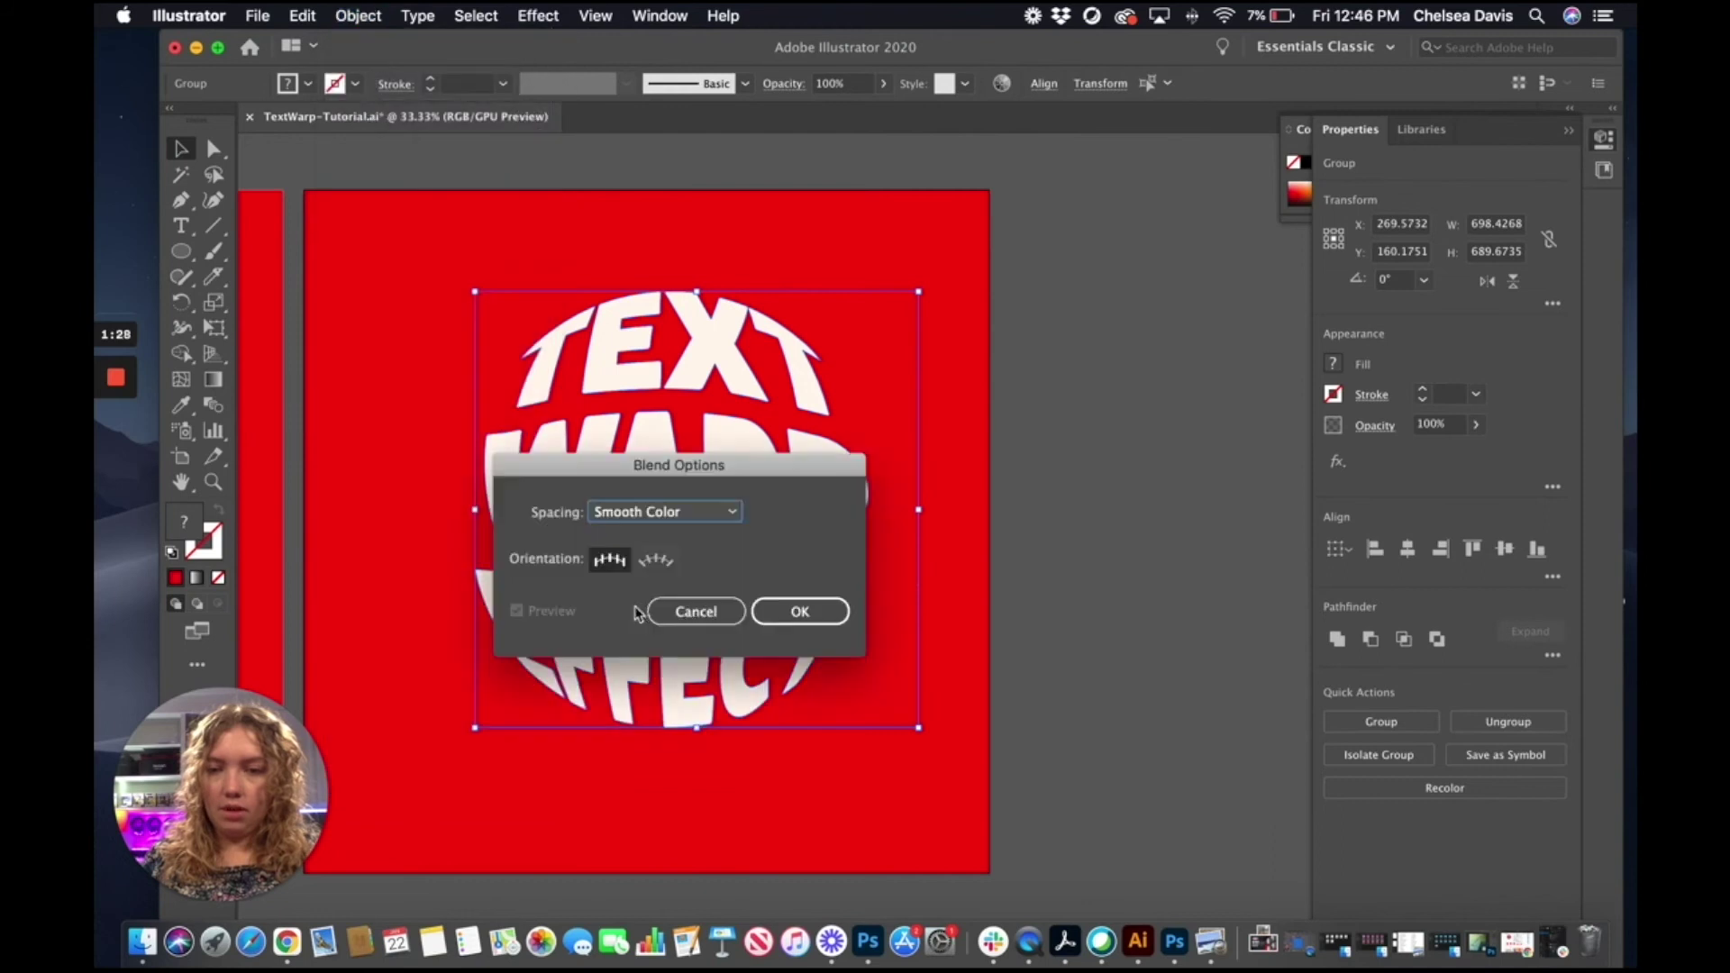
left_click(685, 514)
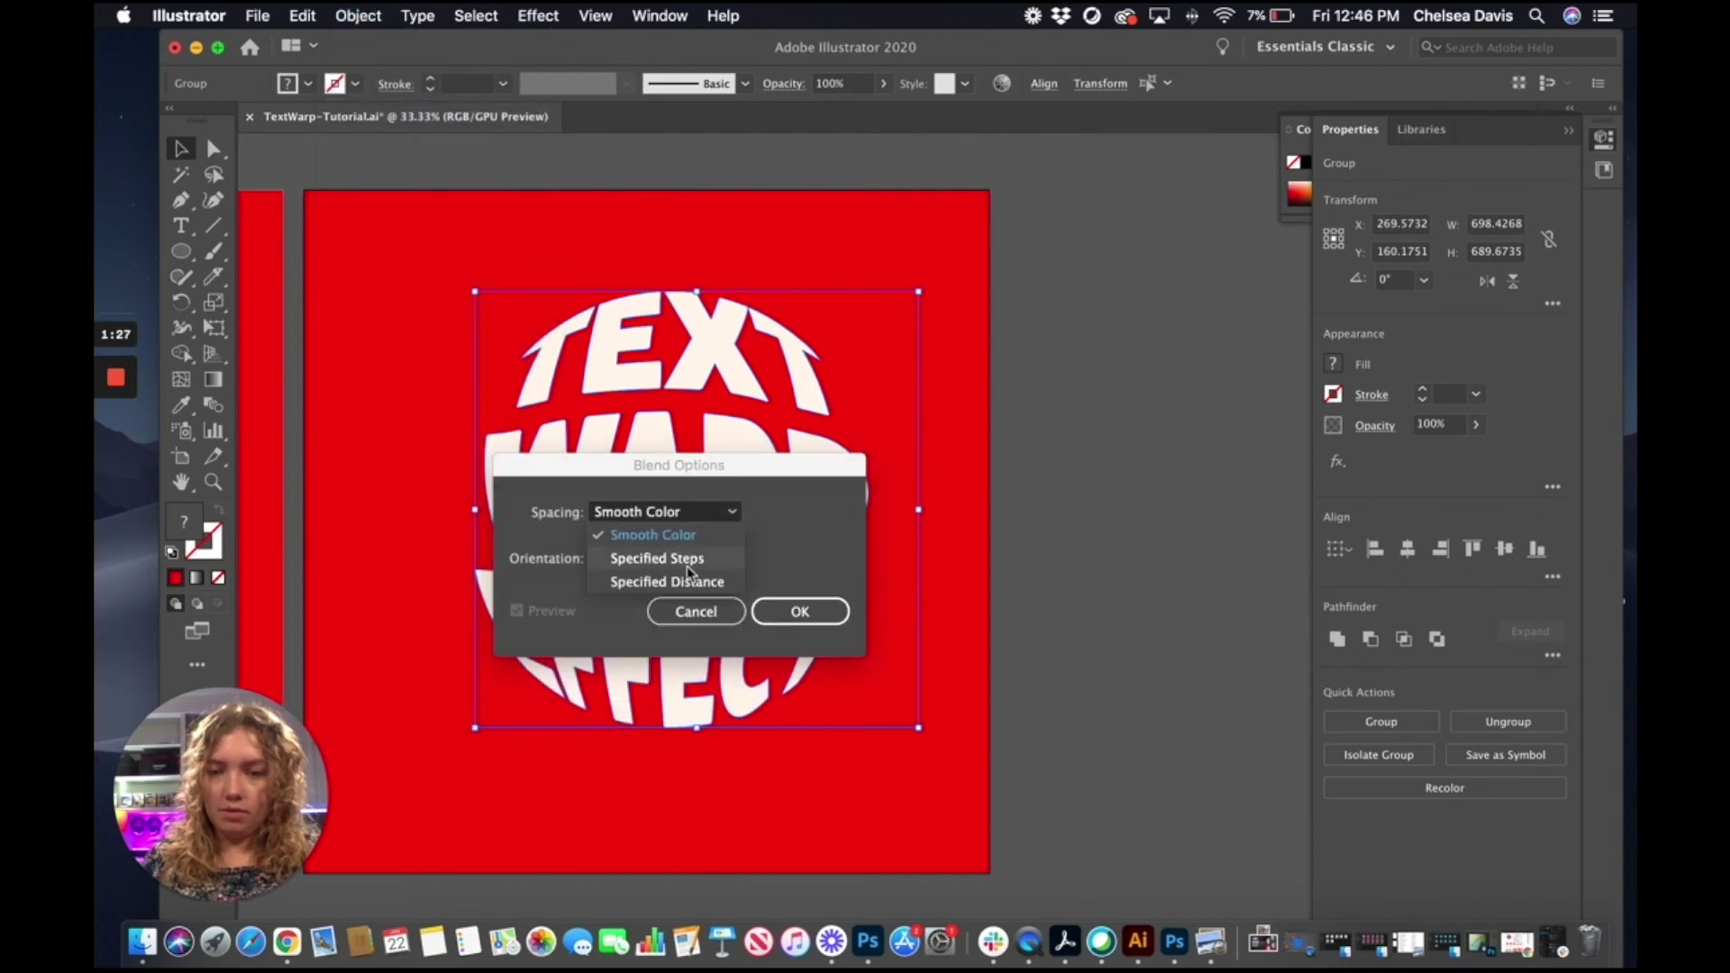
left_click(691, 560)
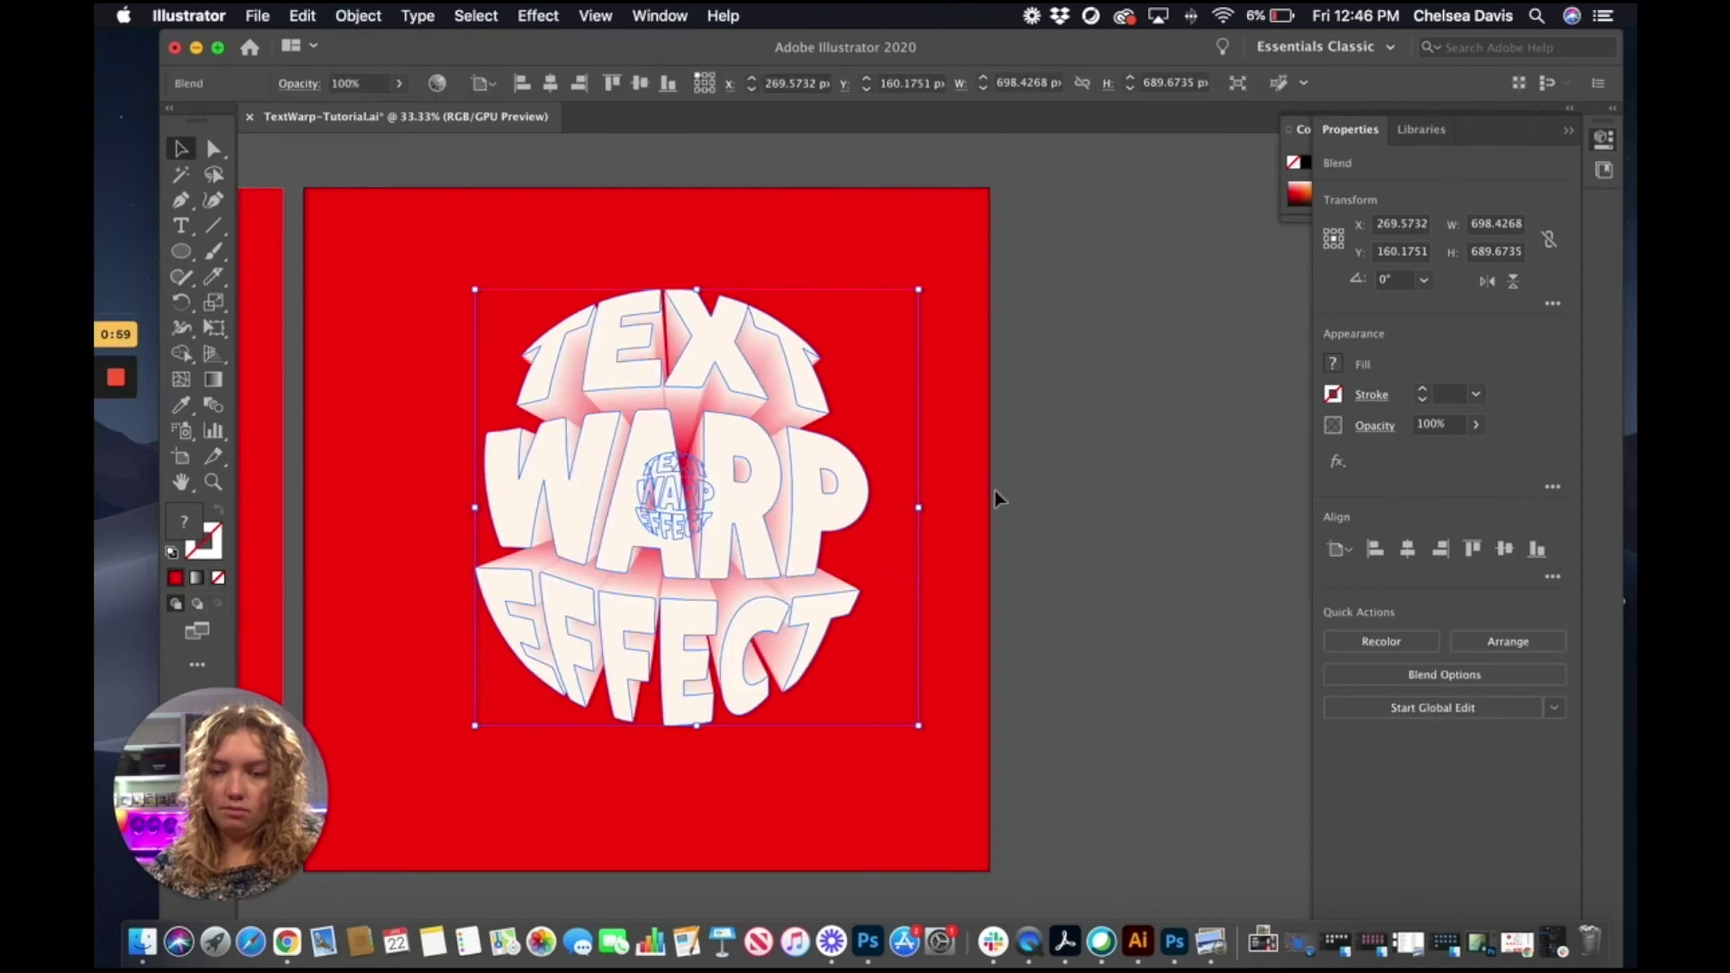
left_click(995, 490)
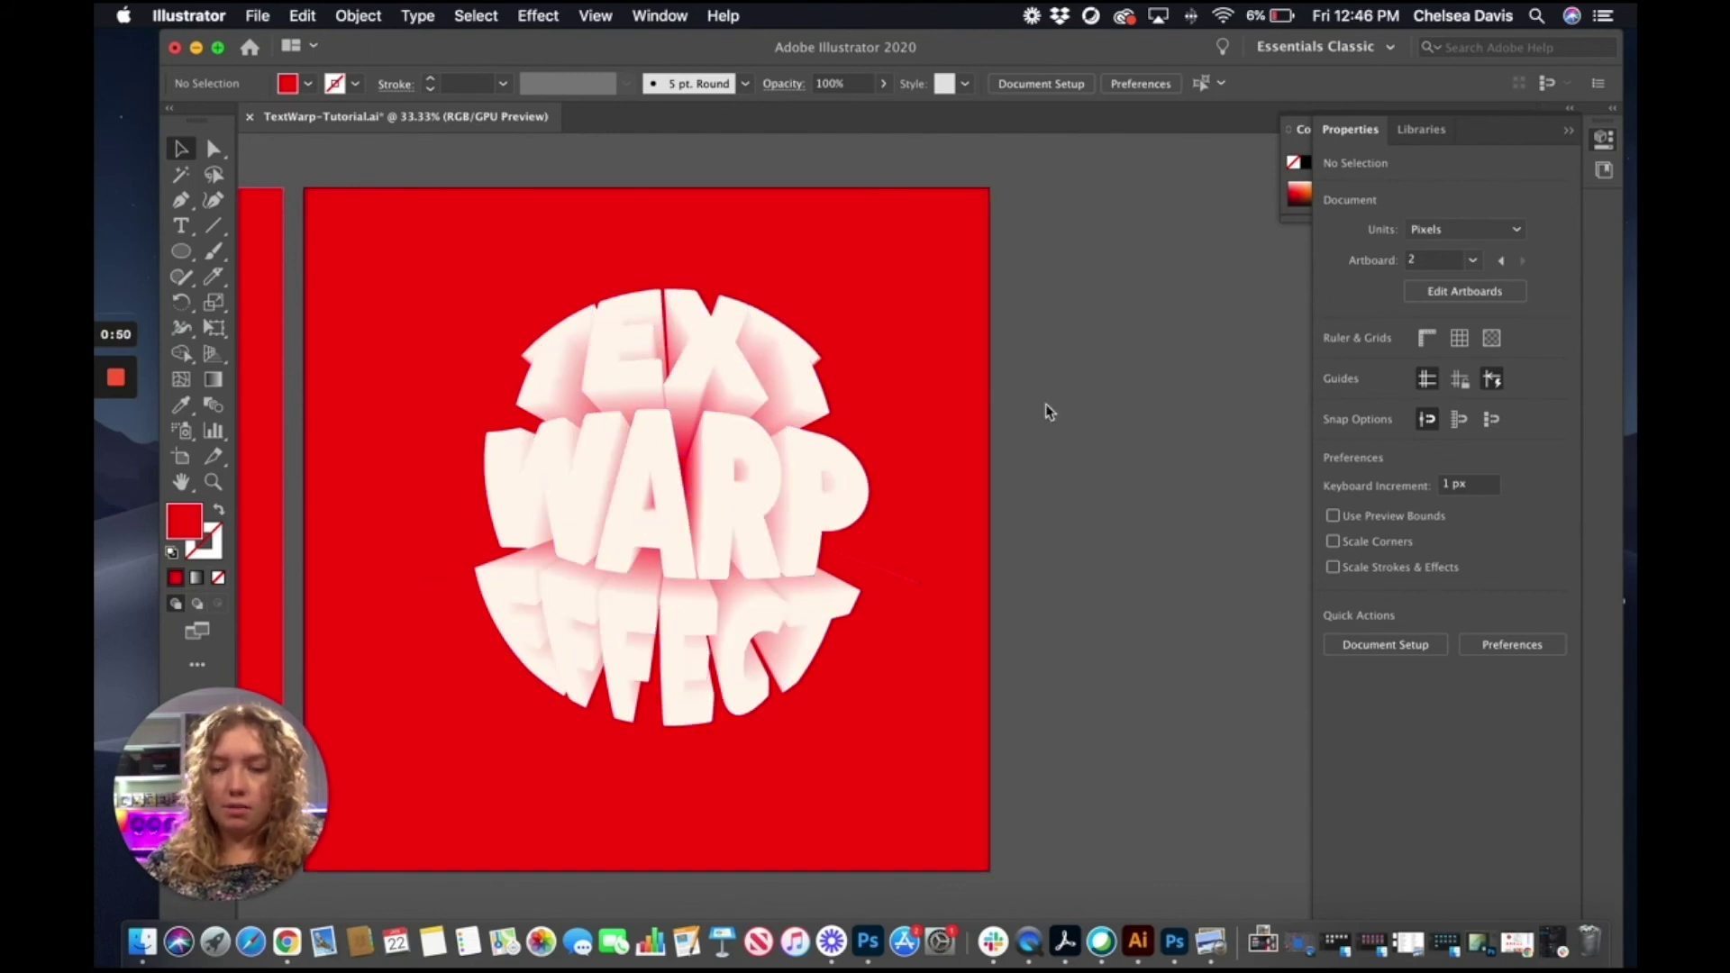
key("super+z")
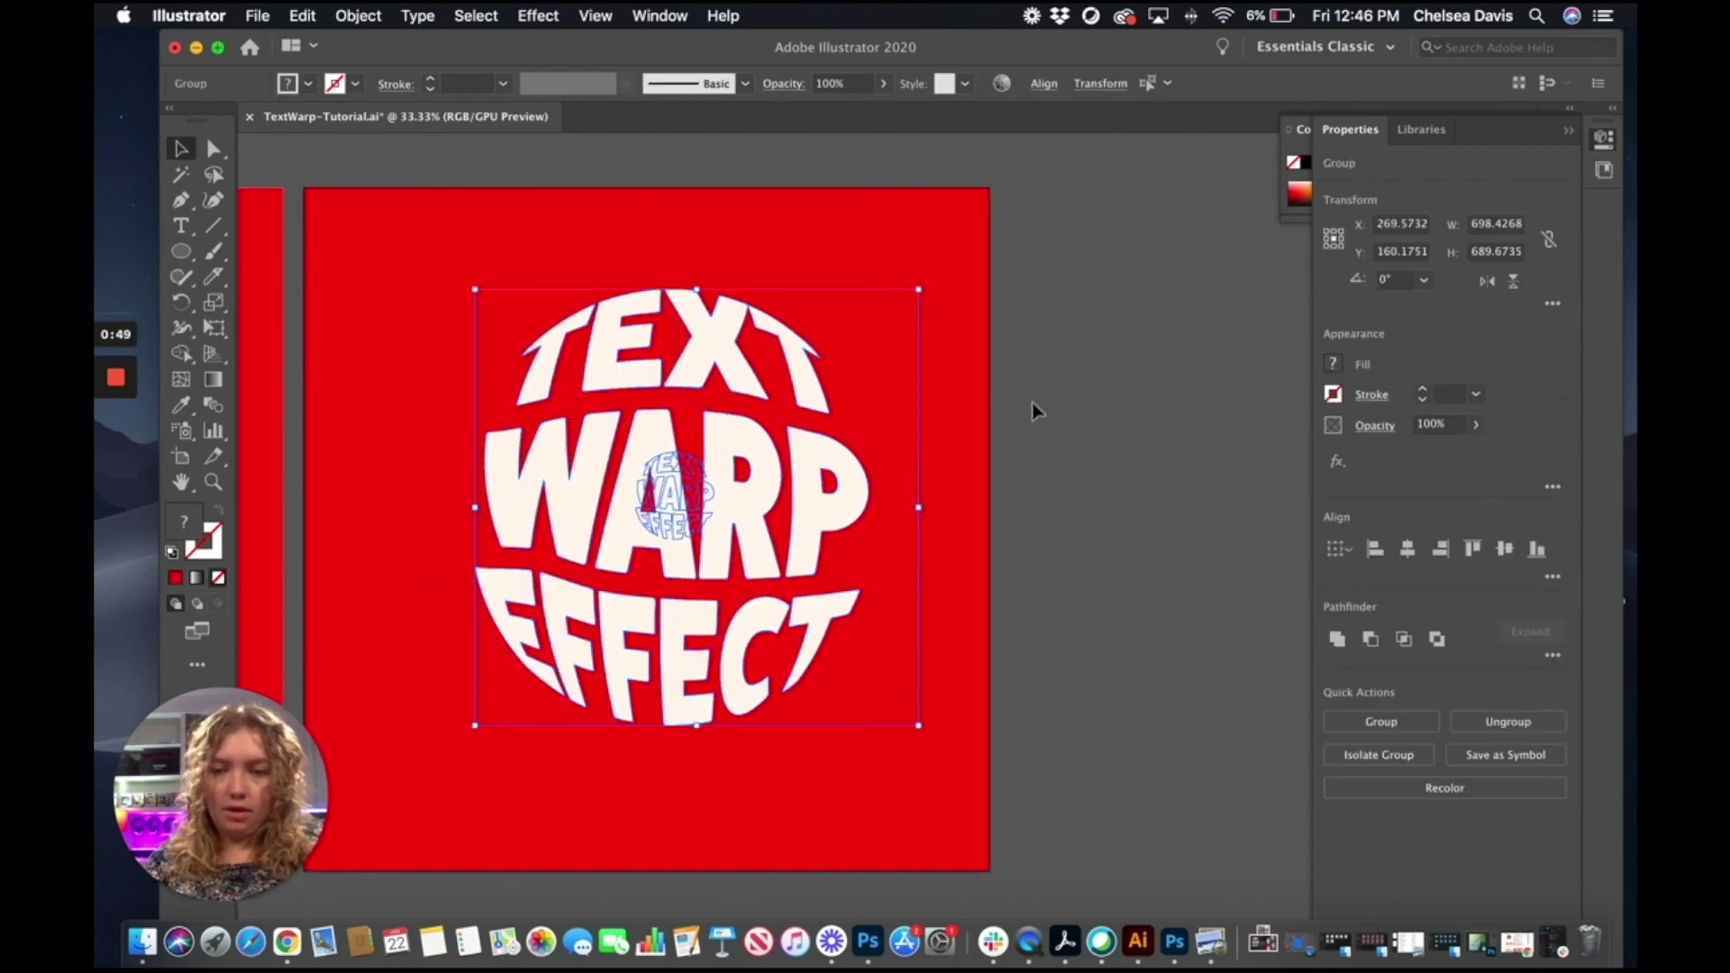
Step: Change the blend's Specified Steps count to 10 in Blend Options
left_click(343, 18)
mouse_move(494, 554)
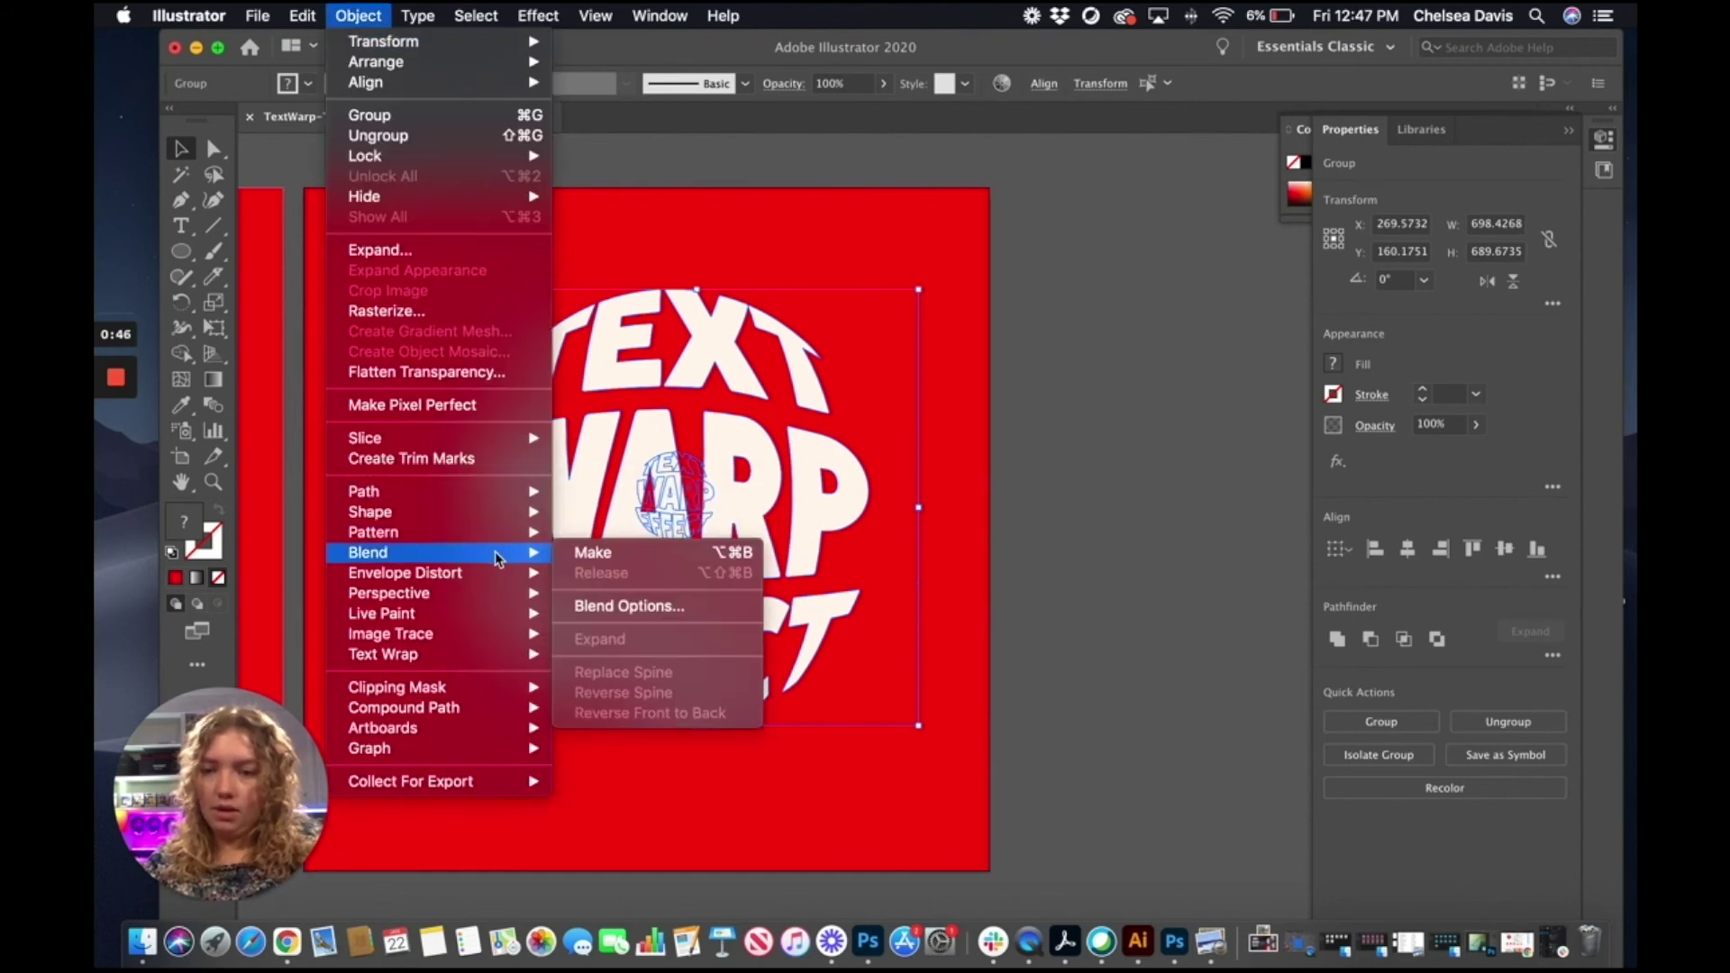
left_click(613, 605)
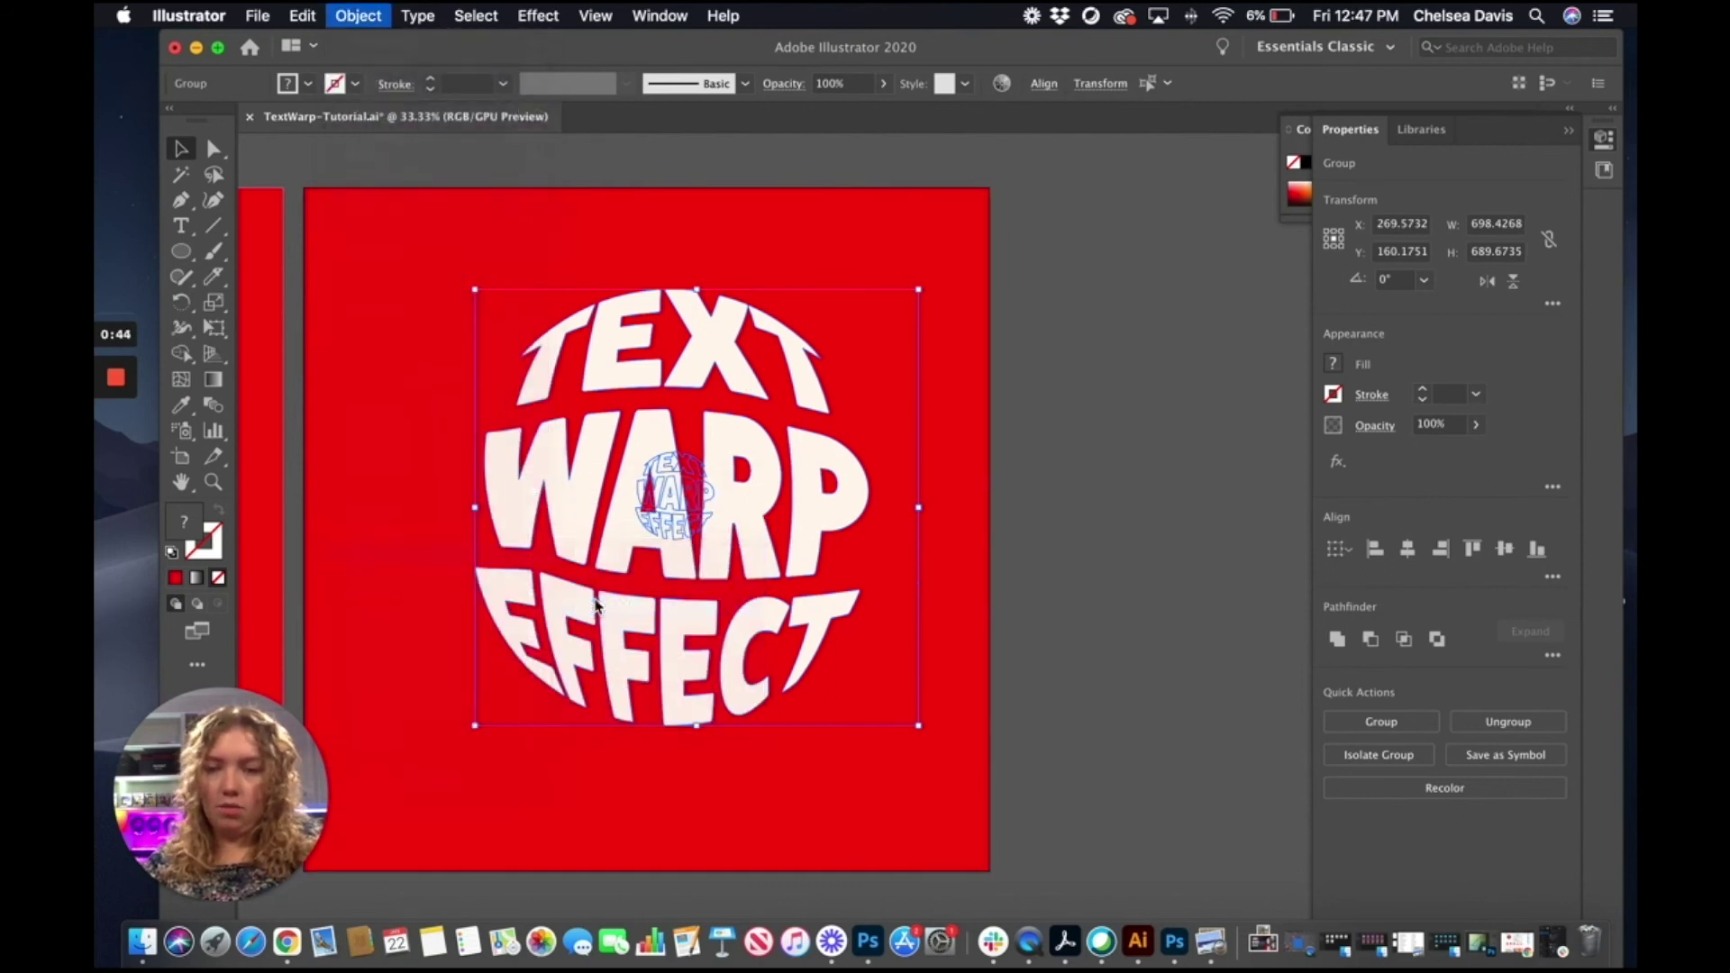
left_click(793, 523)
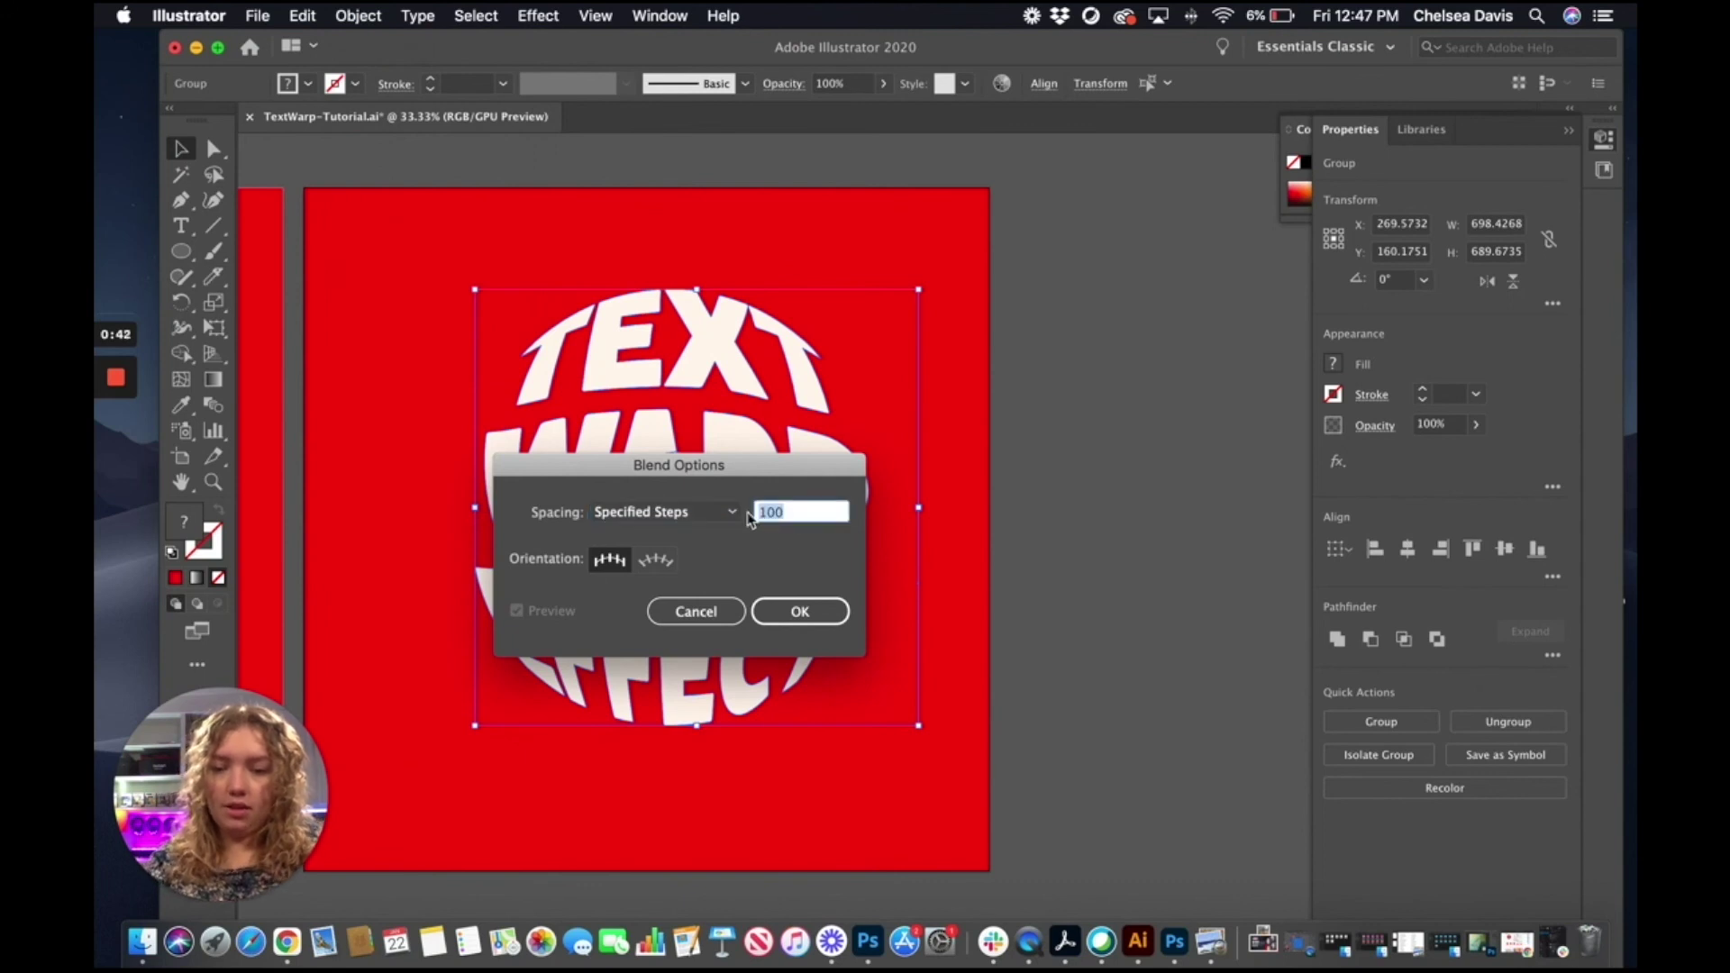
type("10")
key("Return")
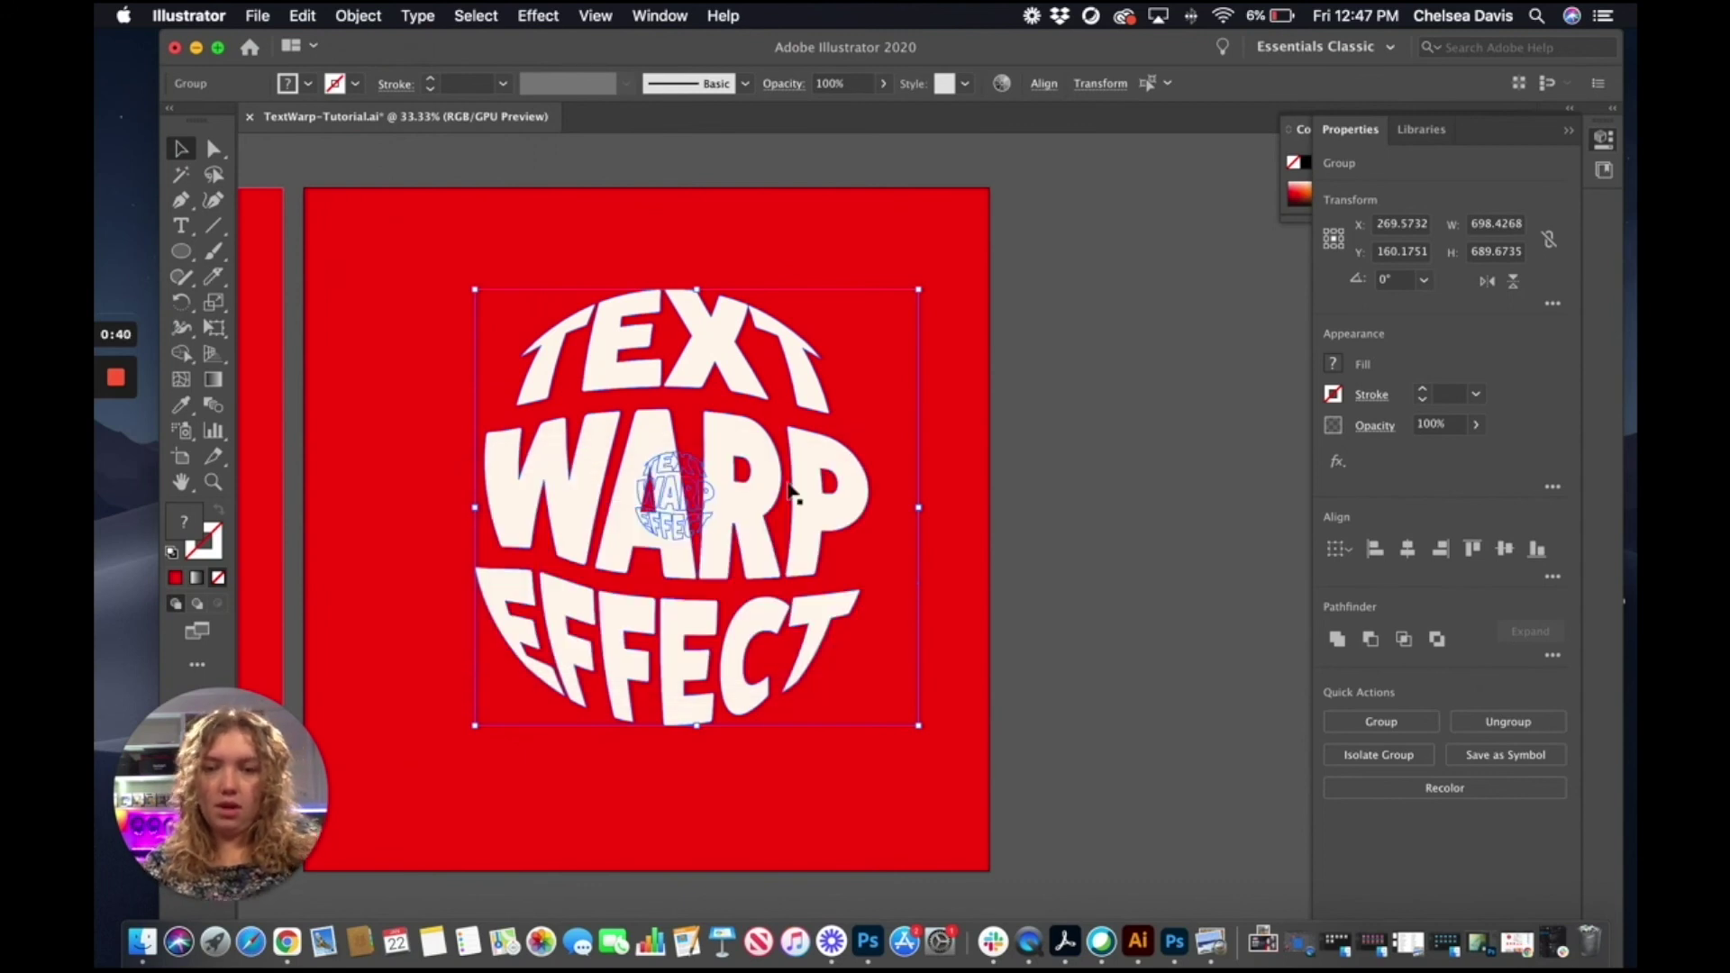
Step: Make the blend between the large and small lettering, then deselect it
left_click(361, 16)
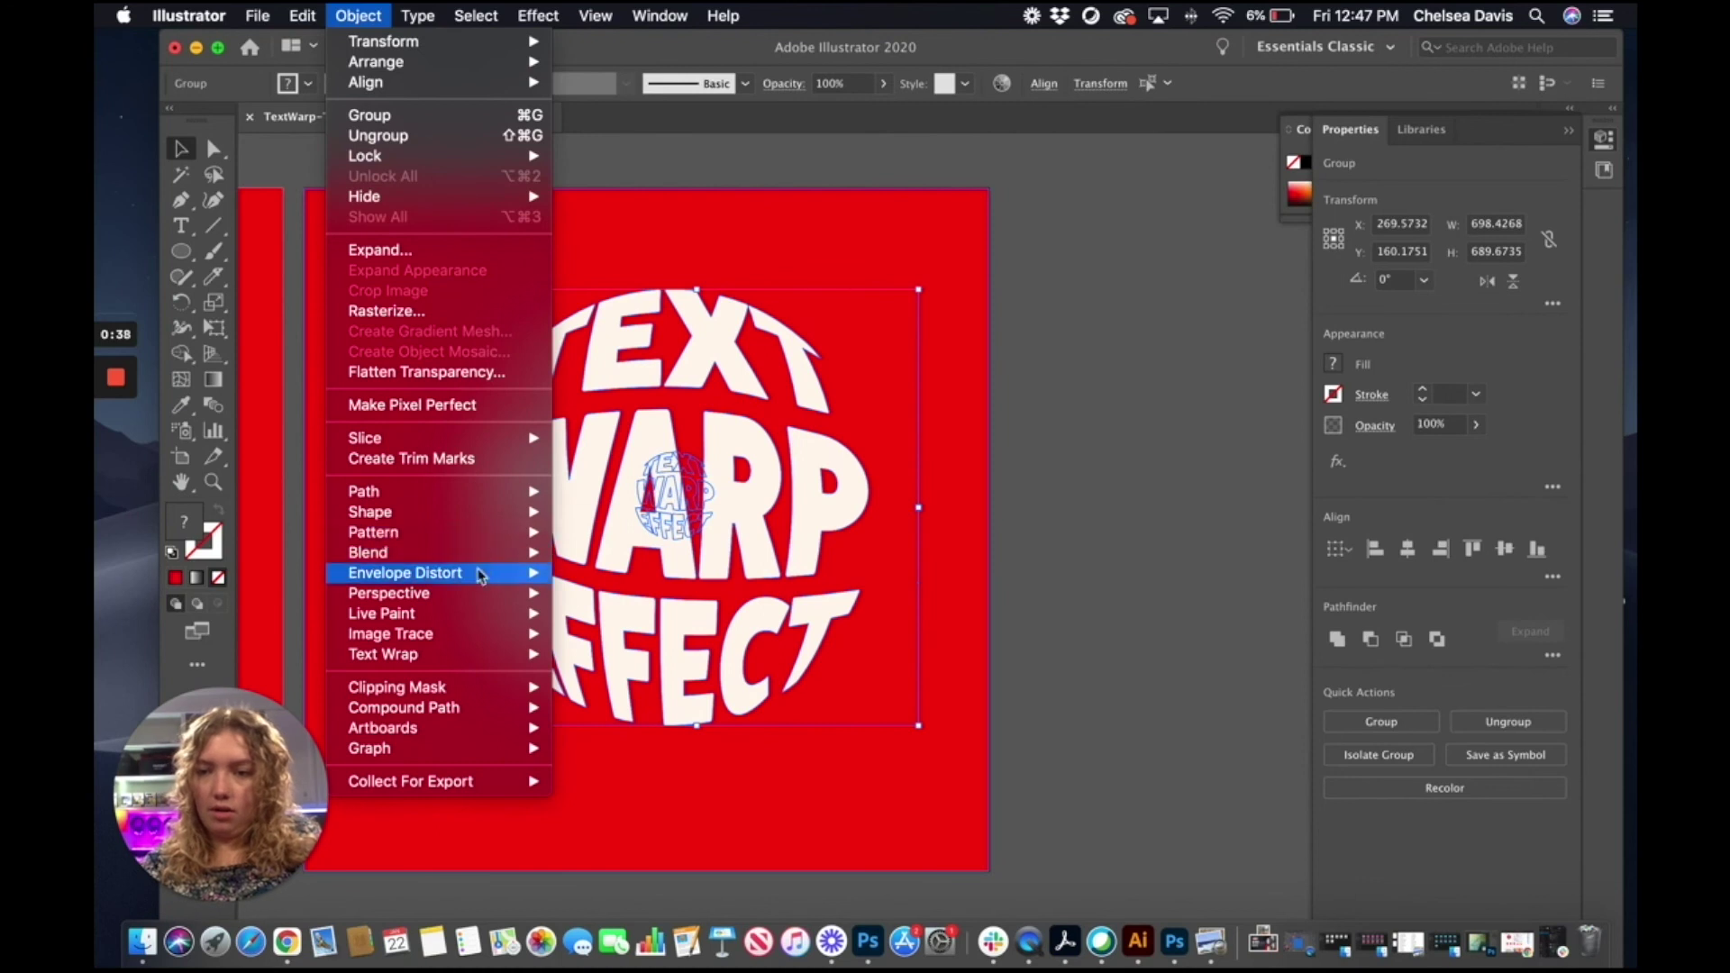
mouse_move(500, 554)
left_click(591, 560)
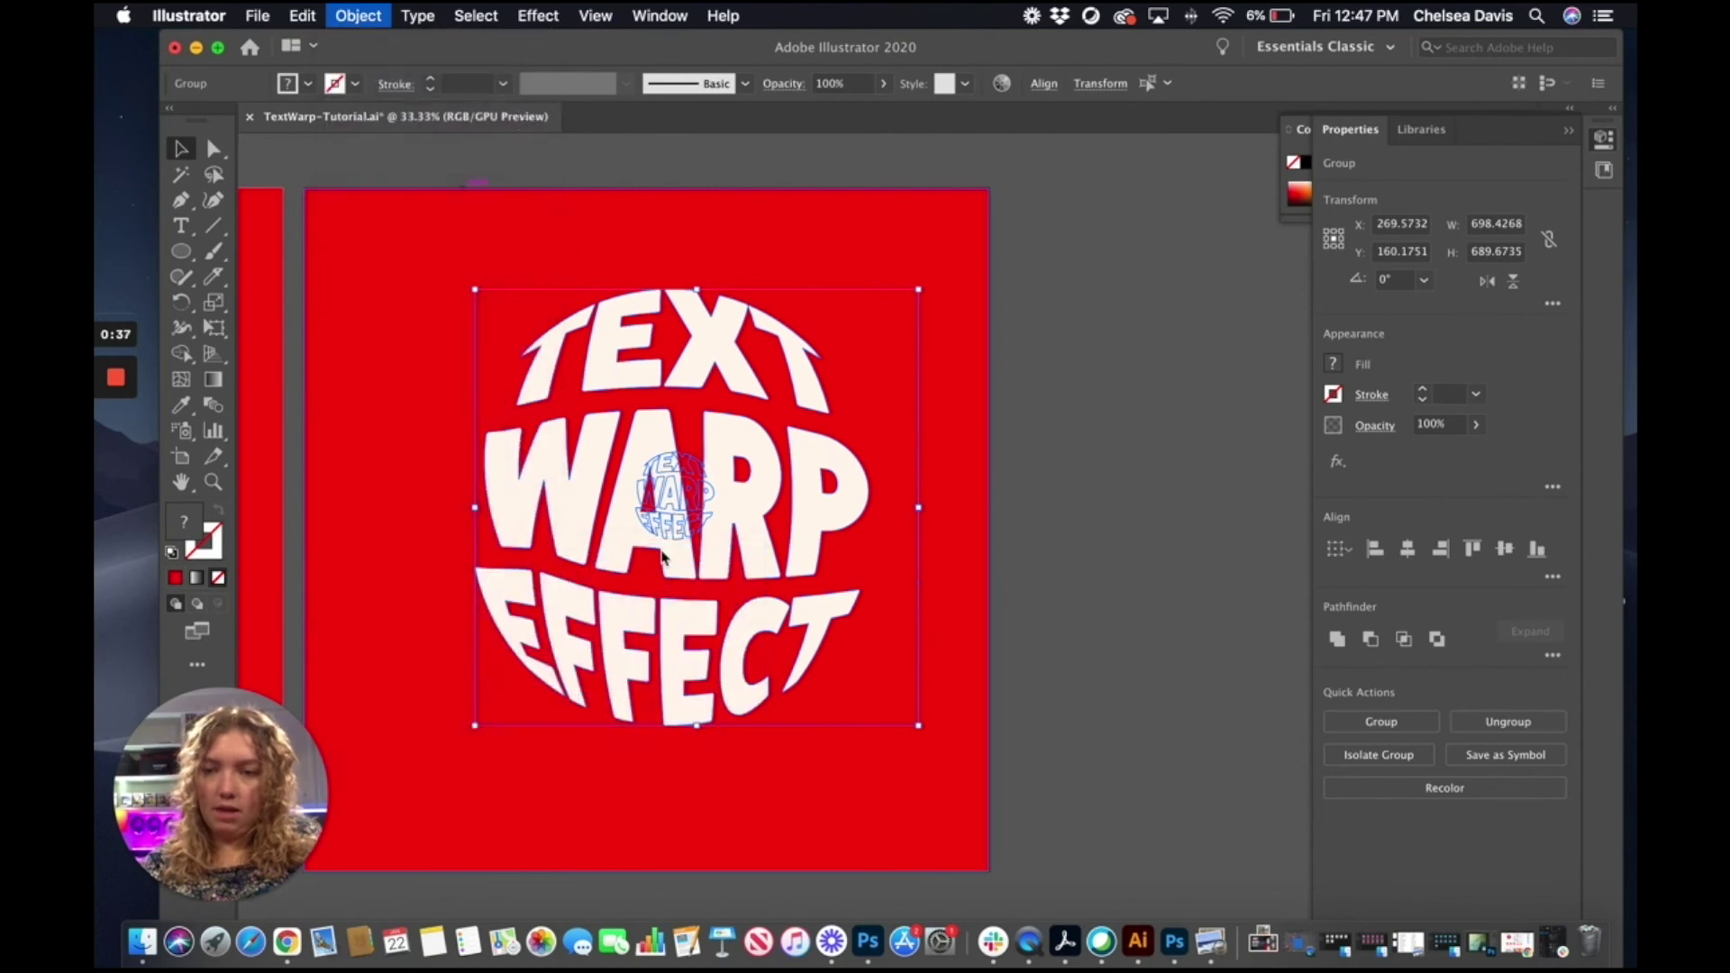
left_click(1041, 514)
left_click(406, 486)
left_click(214, 481)
left_click(696, 416)
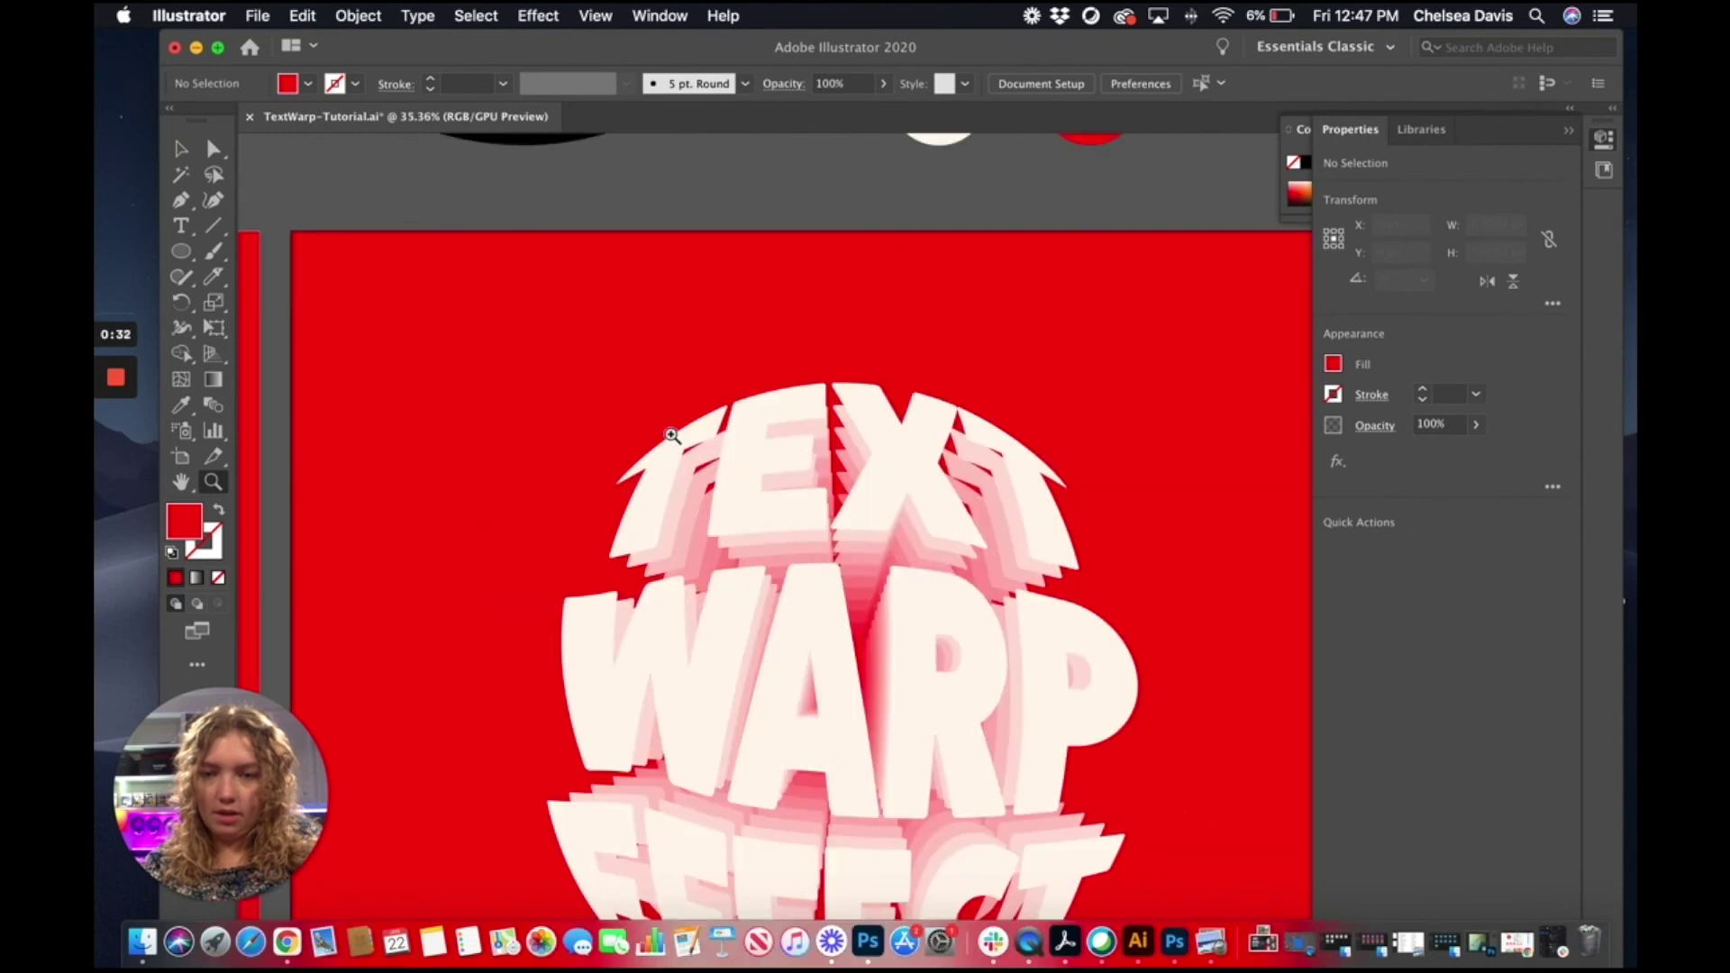
left_click(860, 662)
key("space")
left_click_drag(1022, 592, 616, 225)
left_click_drag(638, 519, 638, 559)
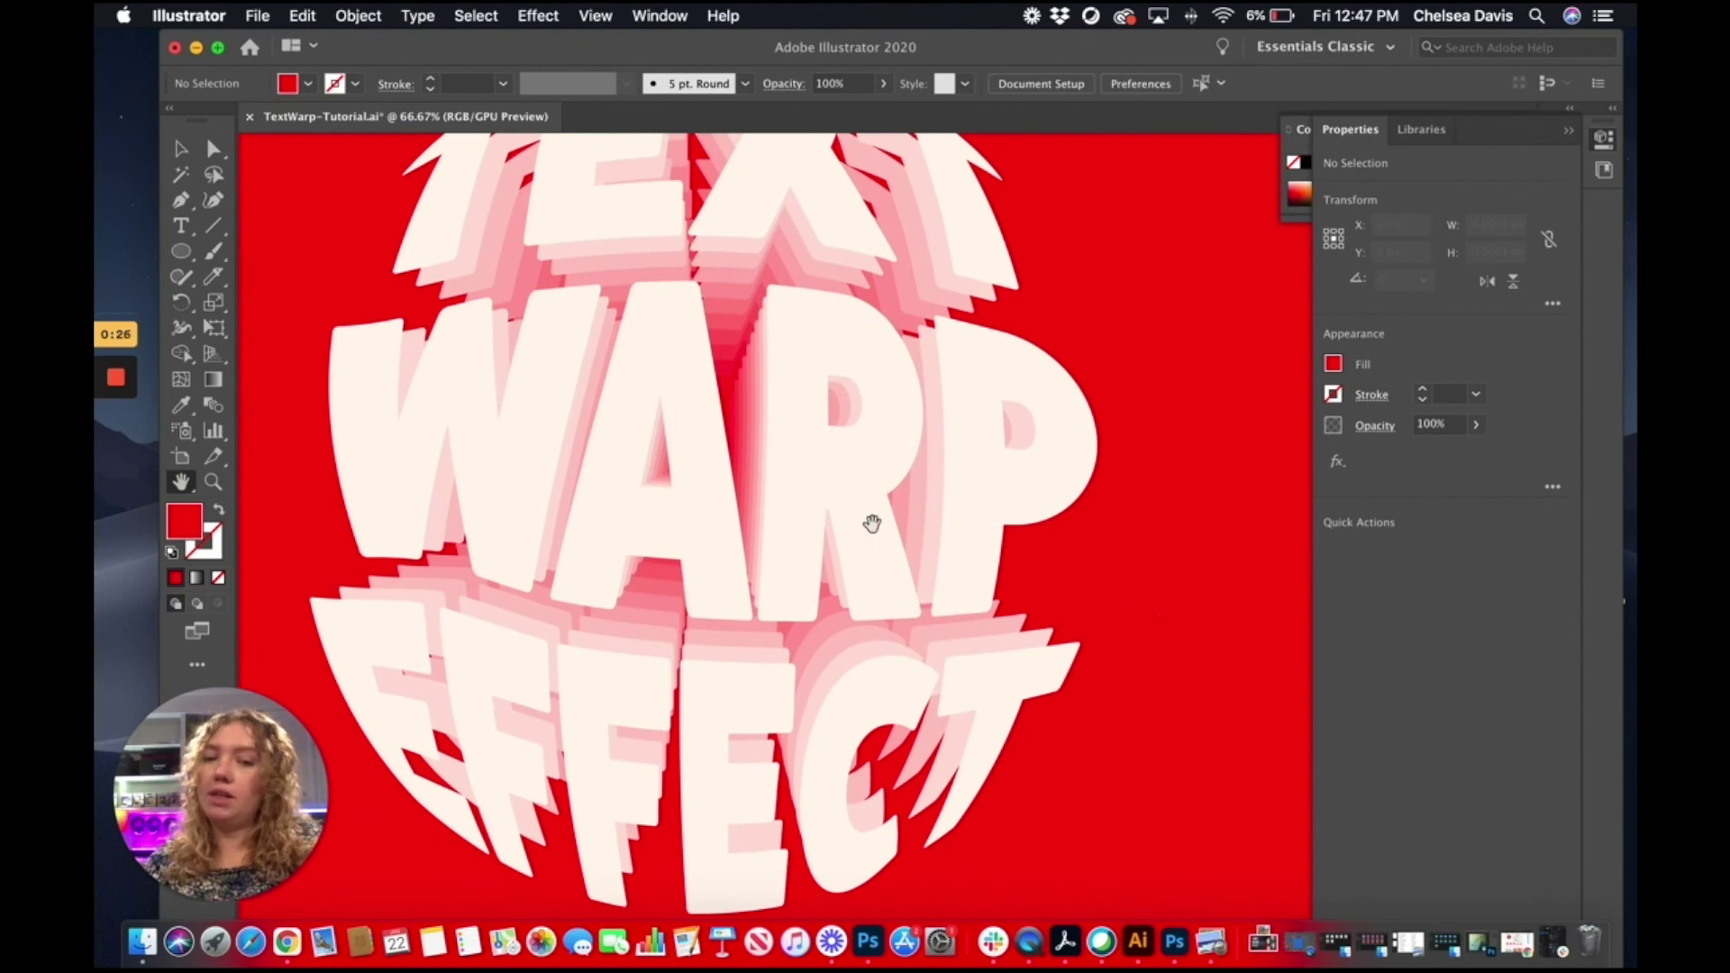